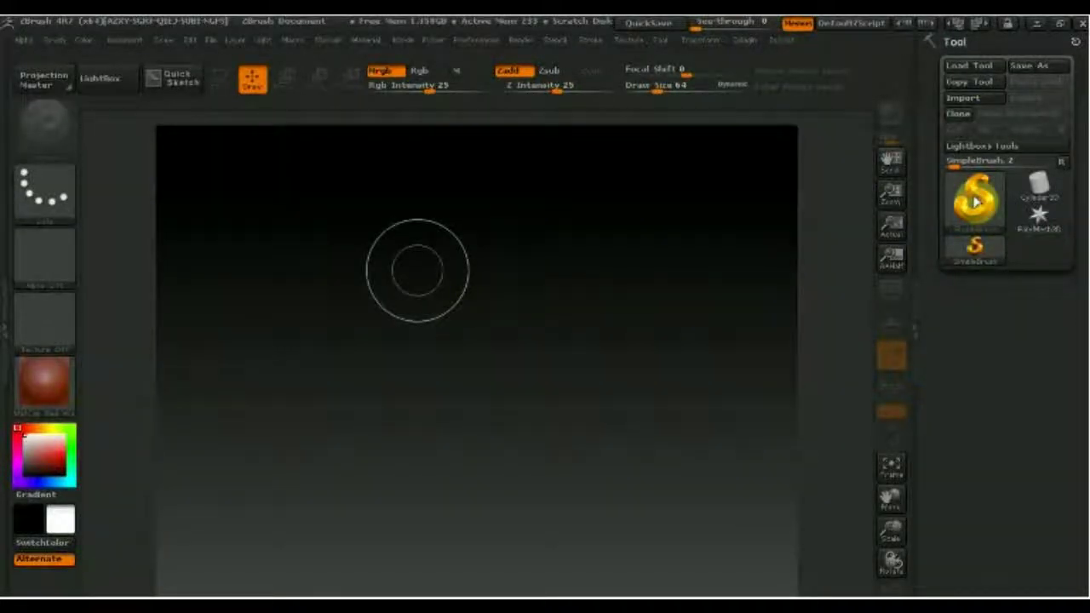
Draw a Sphere3D on the canvas in Edit mode, convert it to a PolyMesh3D, and show the floor grid.
click(975, 200)
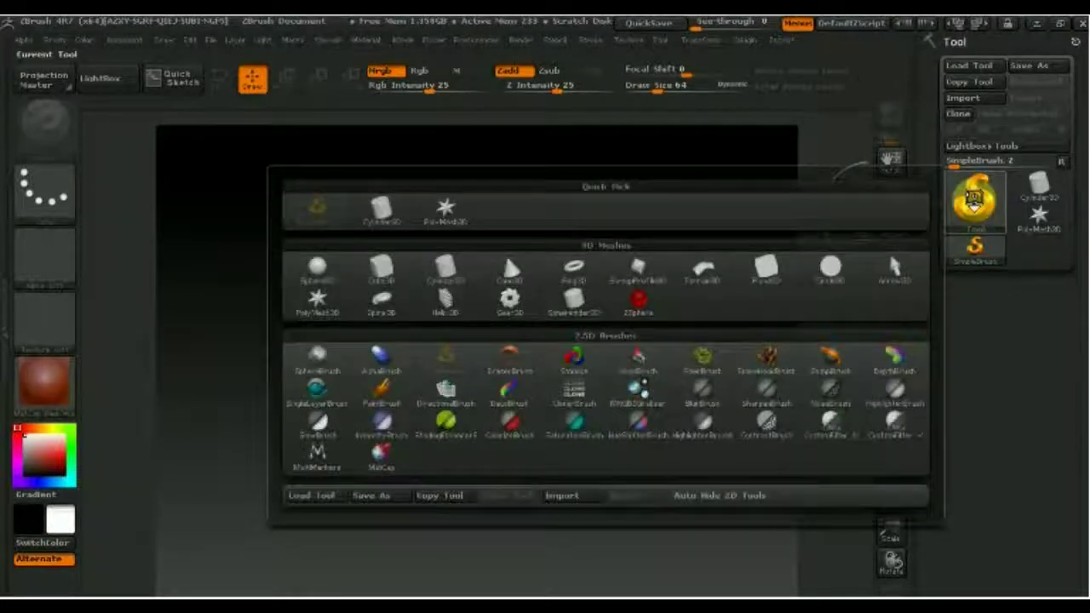
click(316, 271)
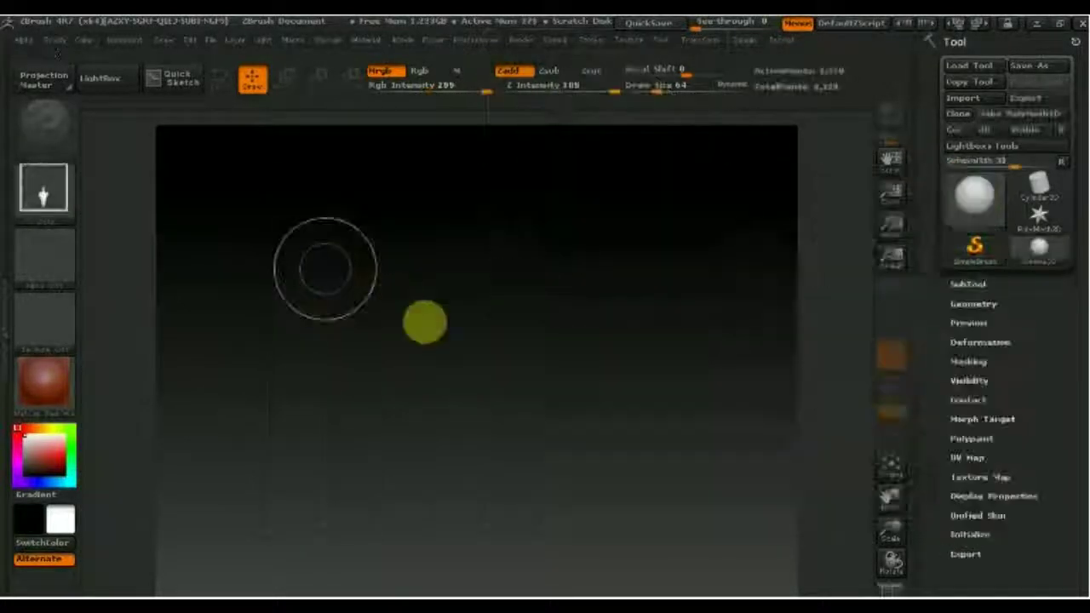
drag(482, 452, 536, 384)
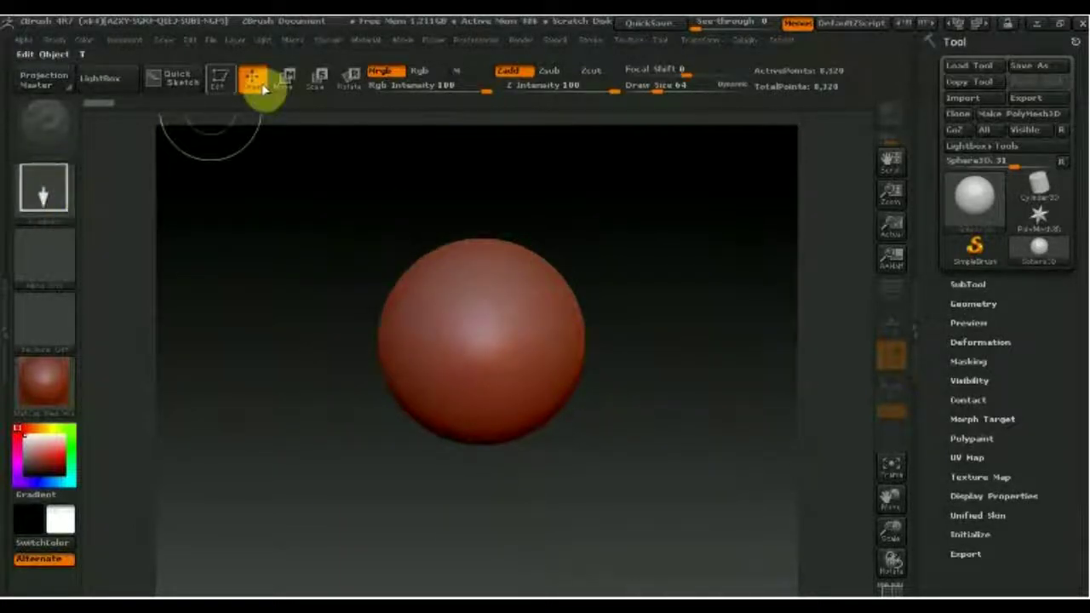
key(t)
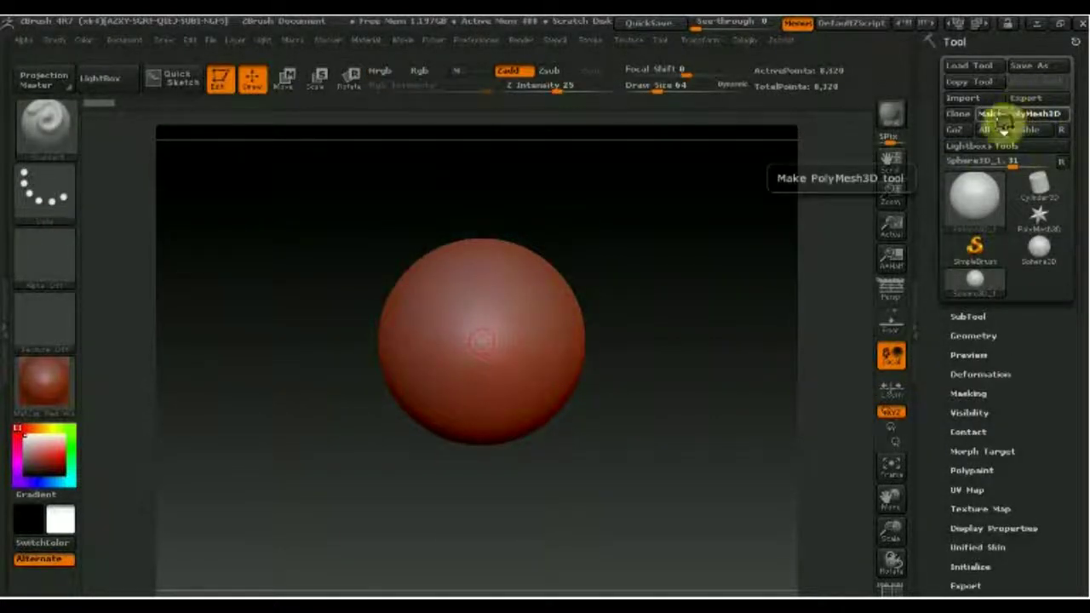
click(1006, 116)
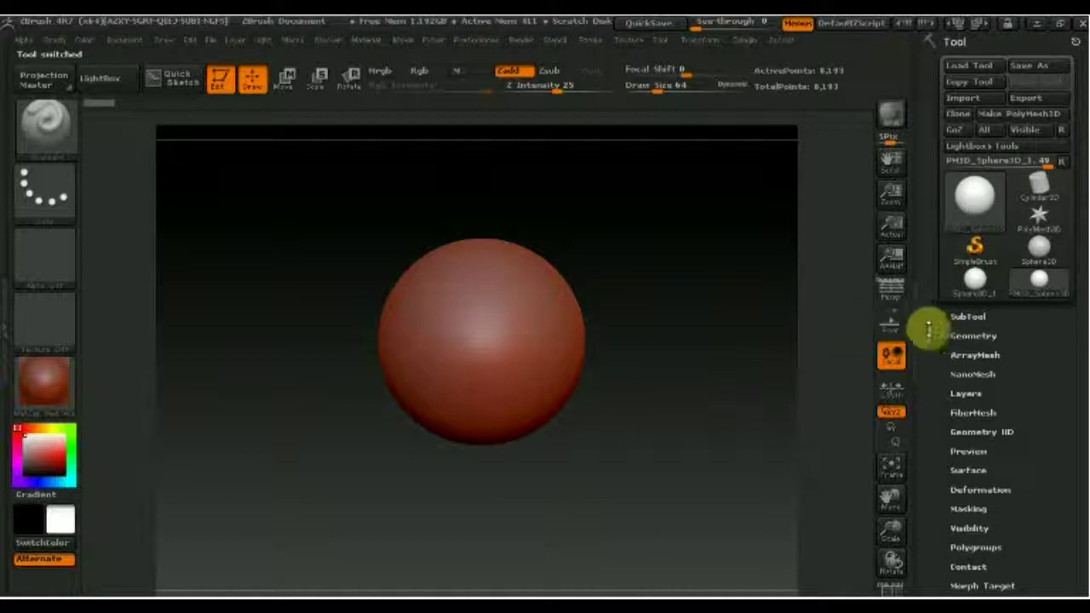
click(890, 320)
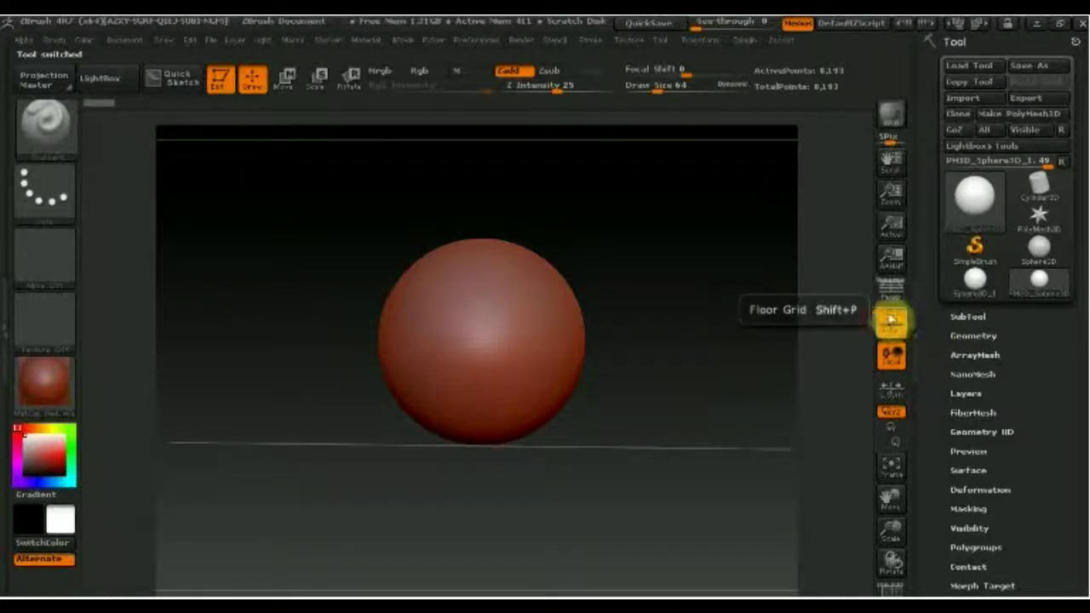
Snap to a front view, enable radial symmetry in Transform, and raise the draw size to 120.
drag(697, 332, 688, 378)
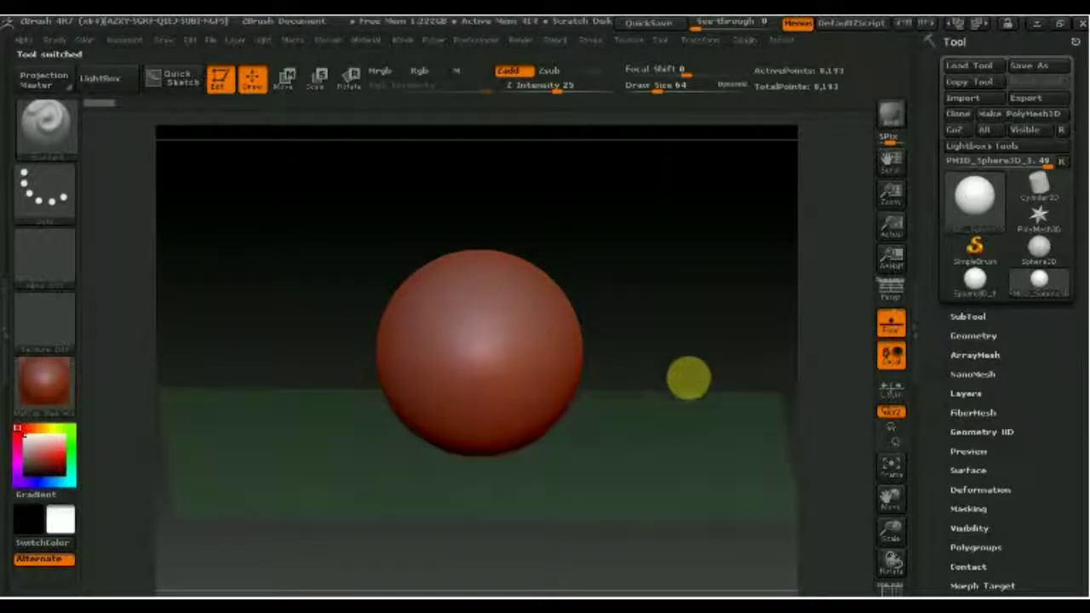
shift+drag(689, 316, 688, 321)
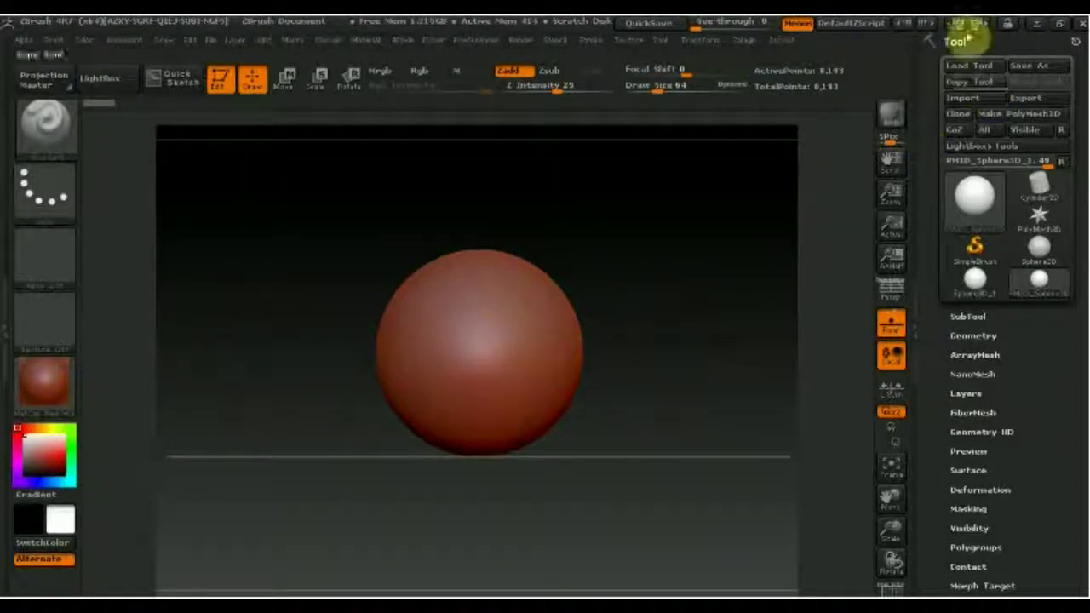
click(703, 41)
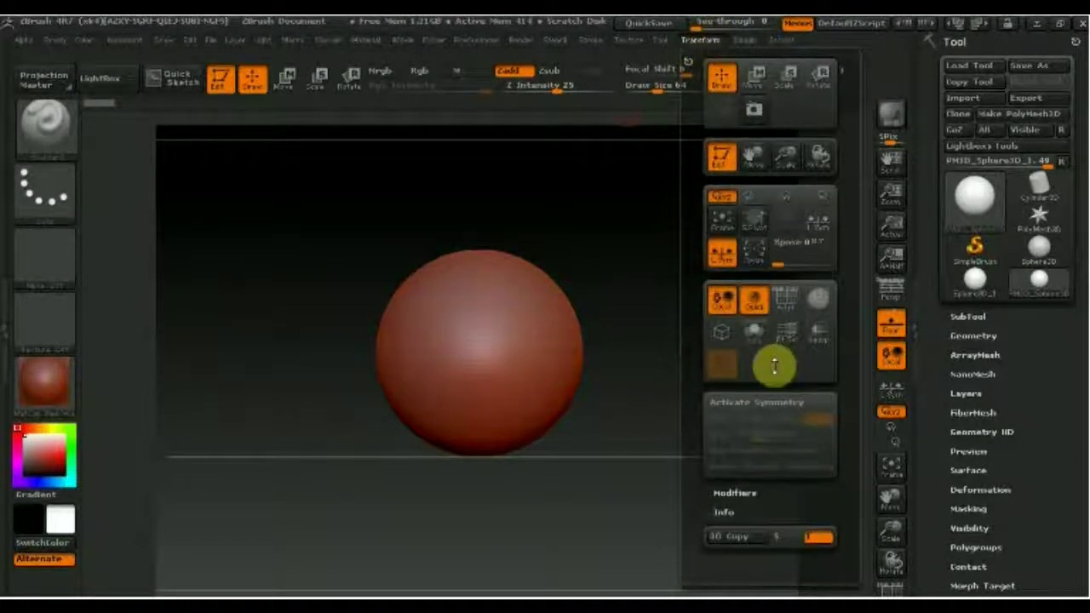
click(747, 407)
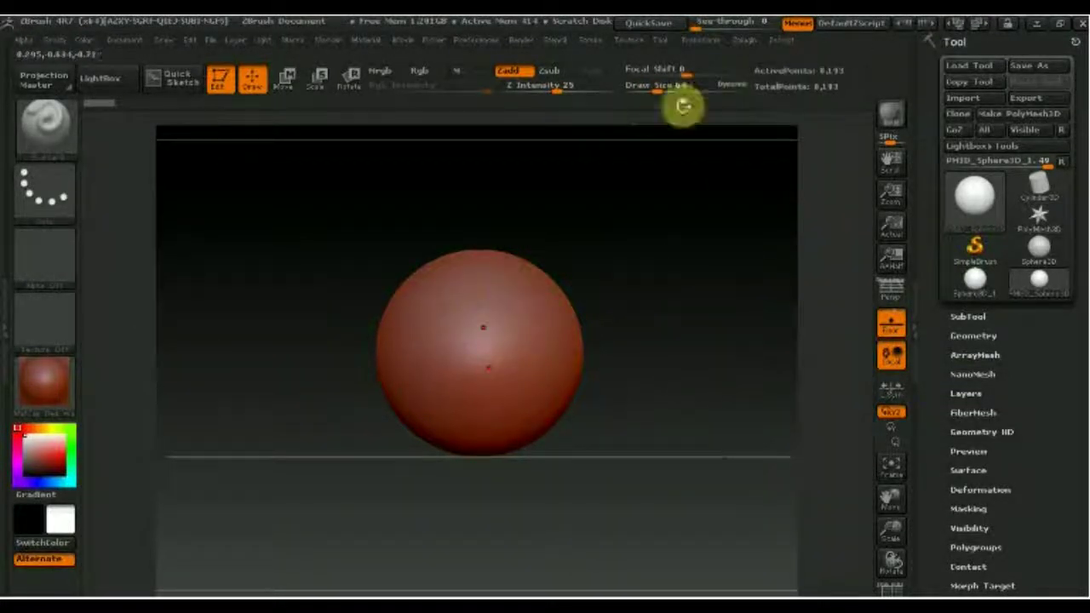
drag(658, 86, 660, 89)
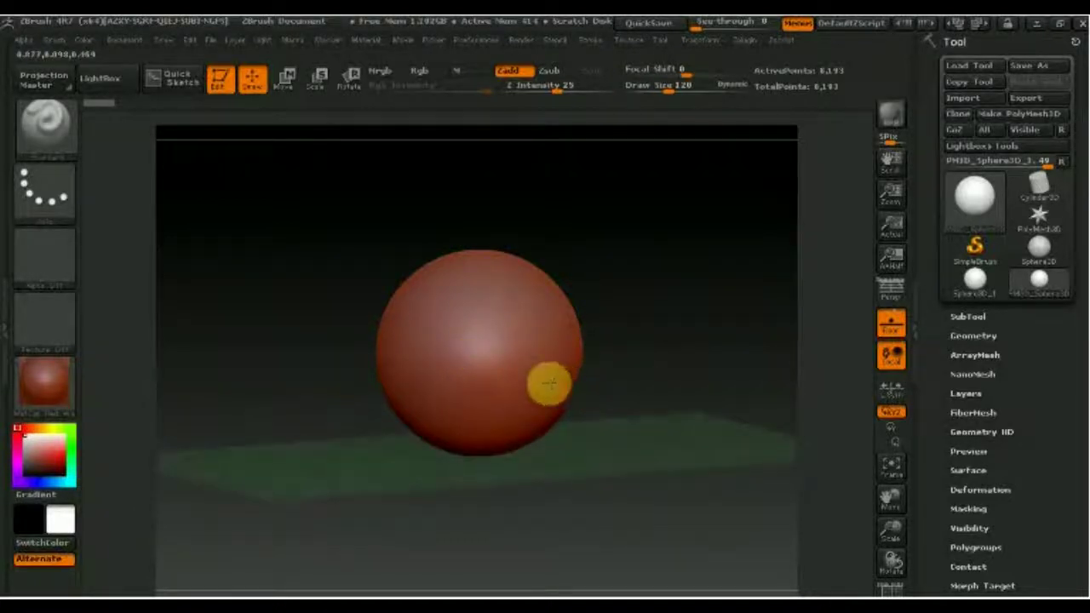
Try a symmetric test stroke, set Z Intensity to 6 and Draw Size to 84, and undo the stroke.
key(x)
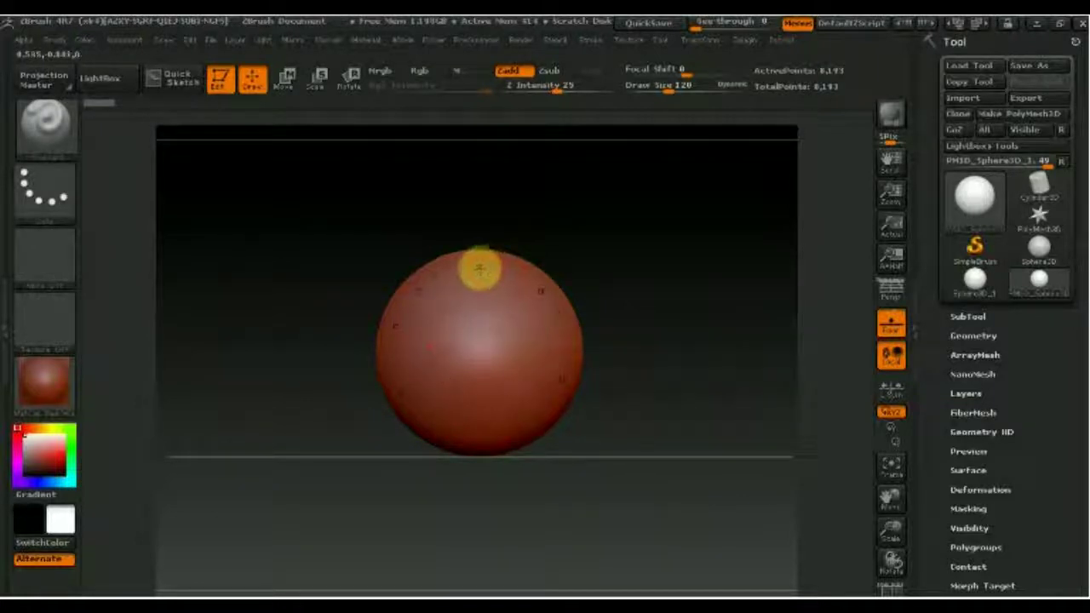
drag(427, 320, 492, 319)
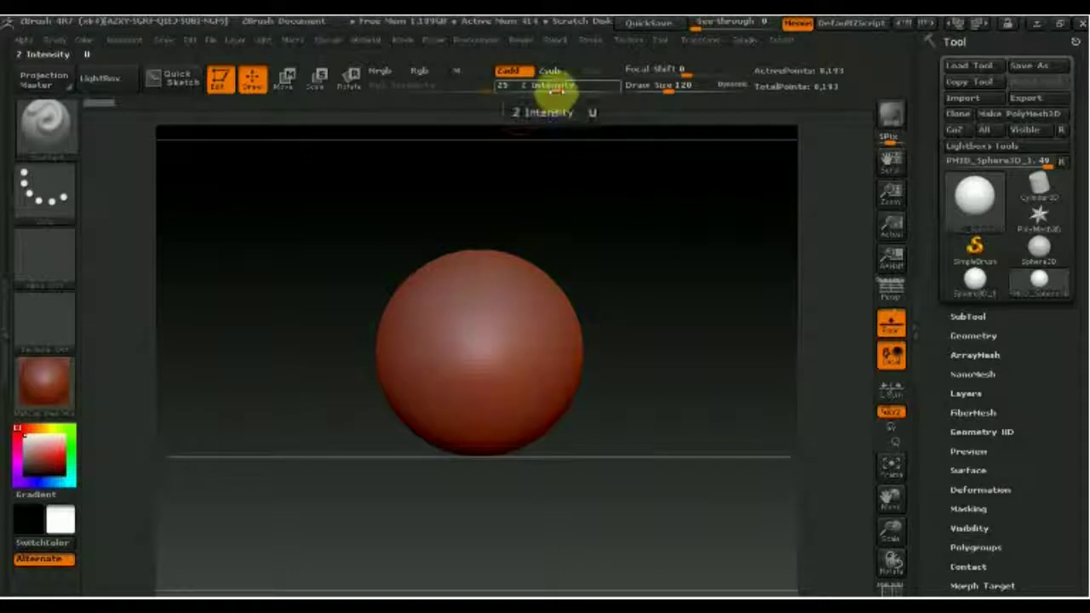
drag(558, 89, 547, 93)
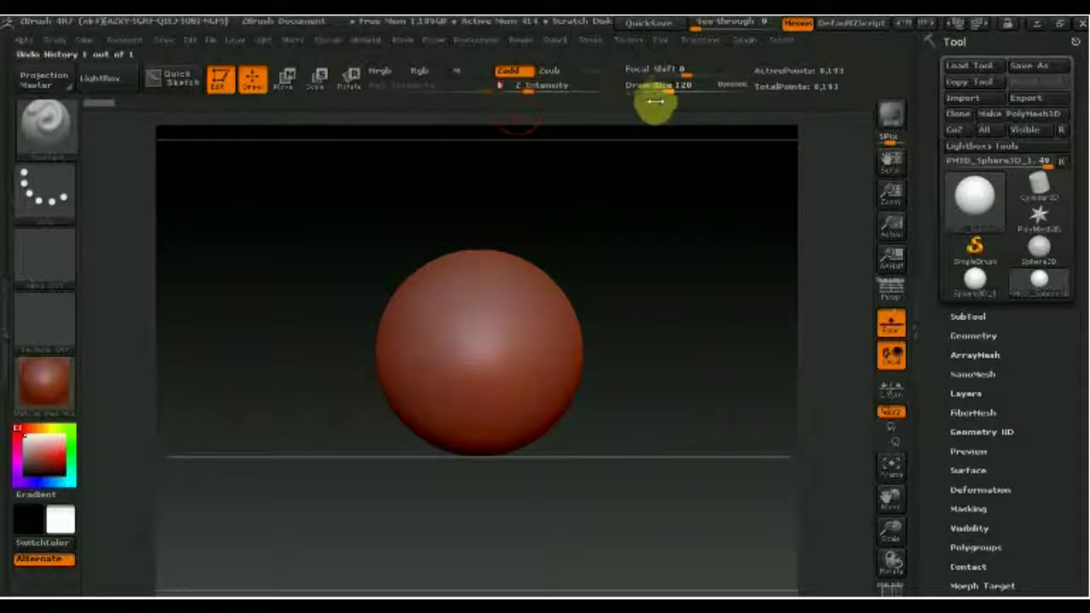
drag(665, 93, 662, 94)
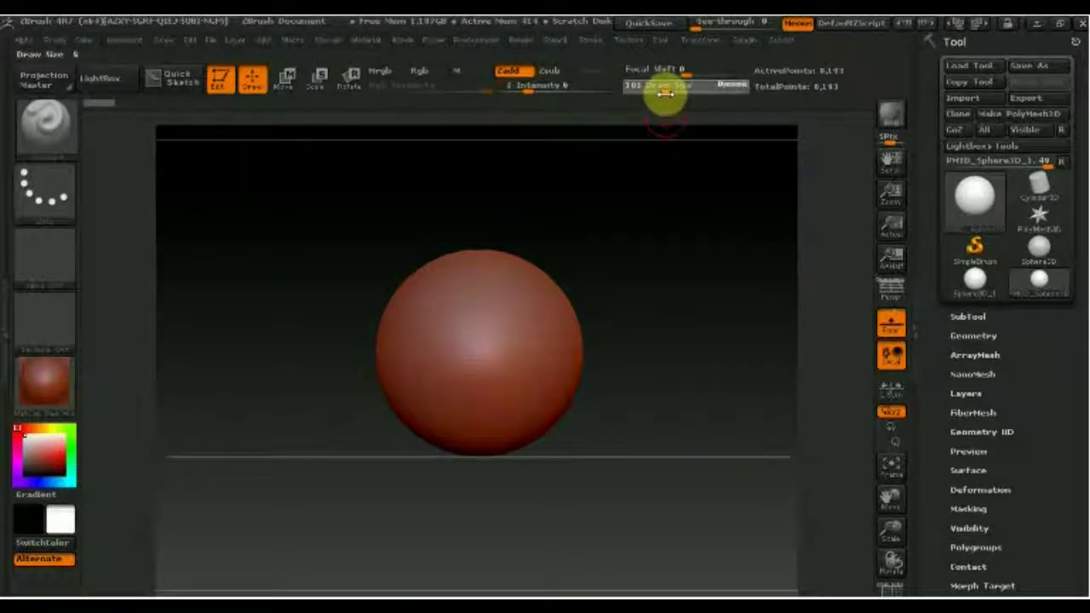
drag(526, 256, 498, 315)
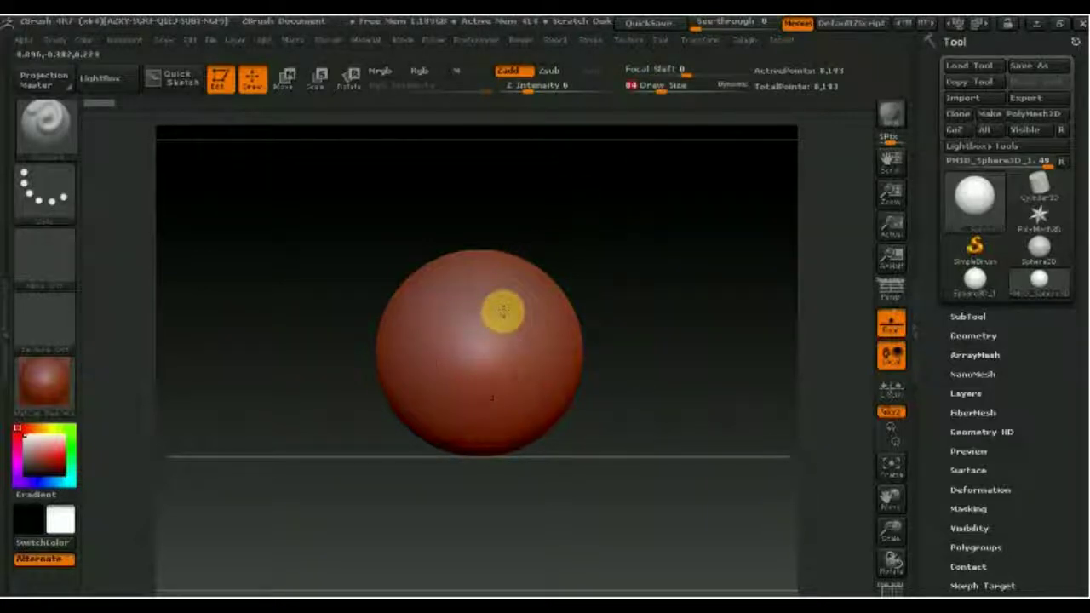
key(ctrl+z)
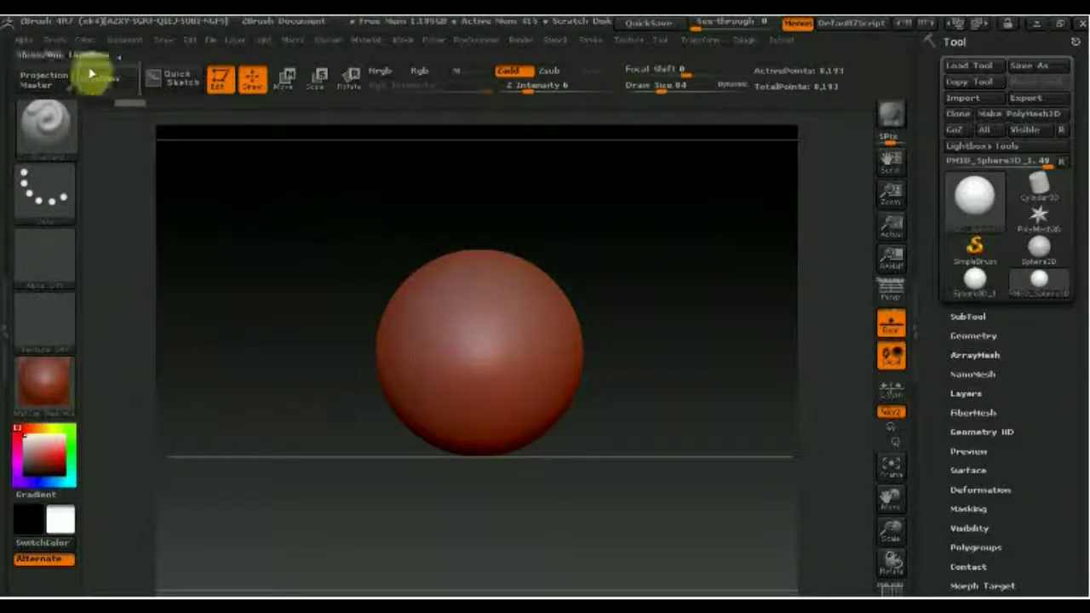
Disable Spotlight Projection under Brush > Samples.
click(59, 40)
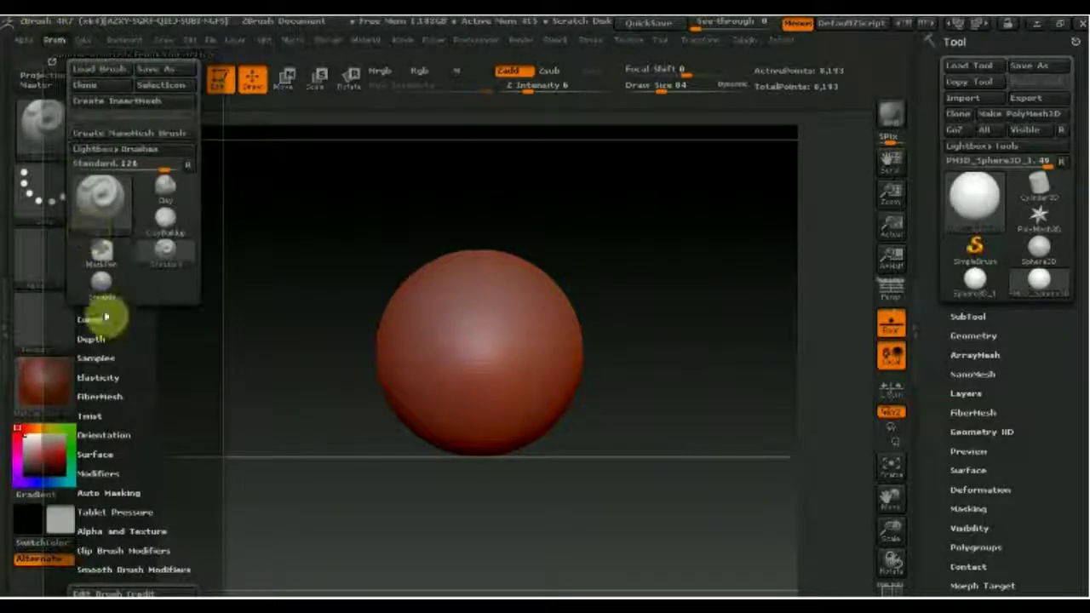
click(96, 357)
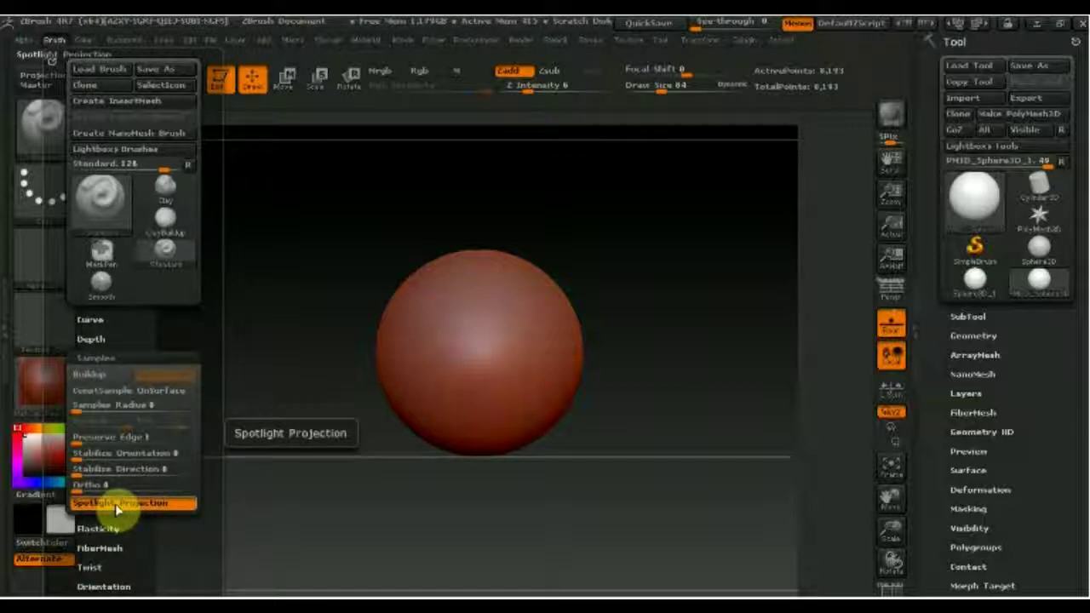
click(117, 505)
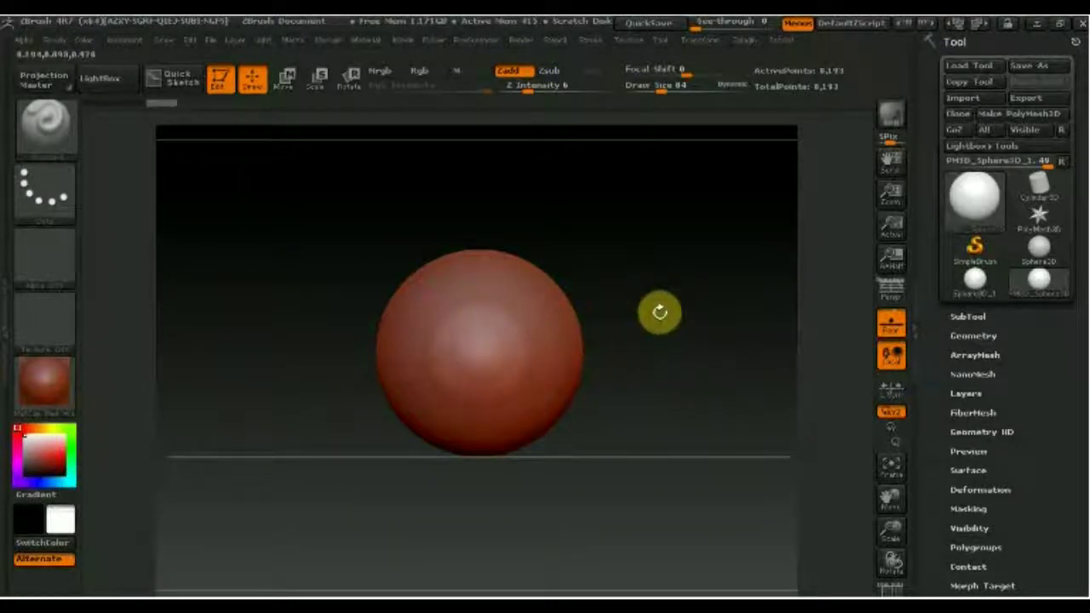
Select the Standard brush (B-S-T), subdivide the sphere to 130,817 points, and rotate it to inspect it.
key(b)
key(s)
key(t)
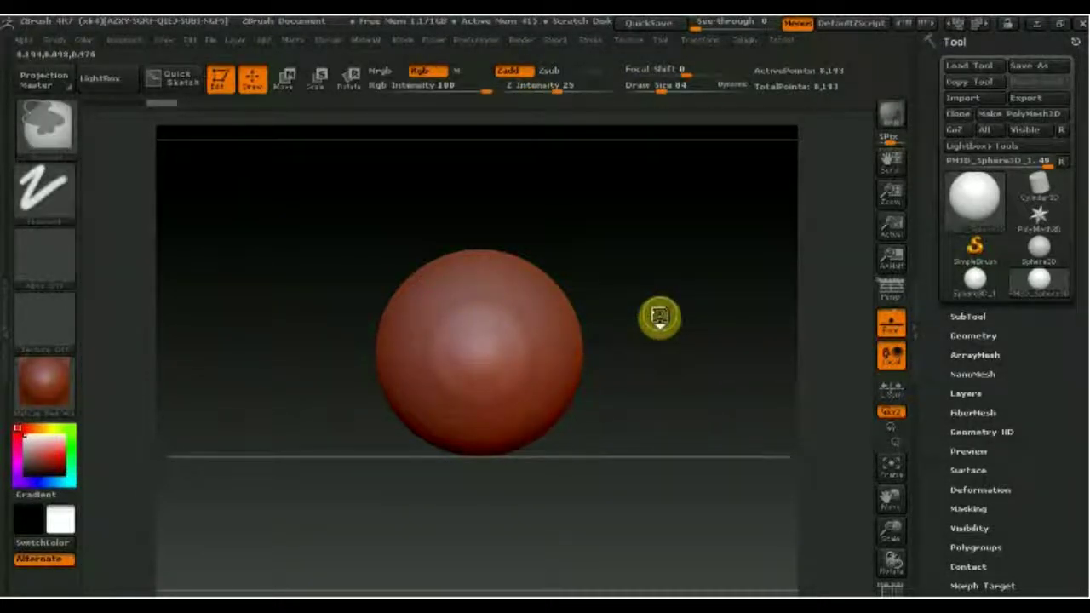
key(ctrl+d)
key(ctrl+d)
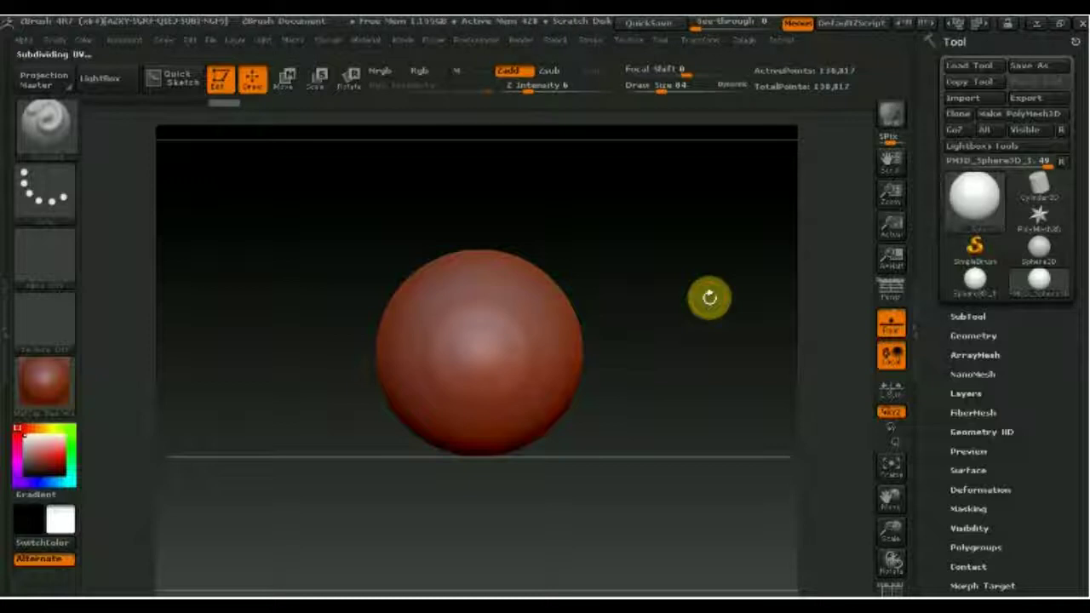
mouse_move(688, 292)
mouse_down()
mouse_move(485, 300)
mouse_move(505, 335)
mouse_move(499, 316)
mouse_move(516, 336)
mouse_move(510, 311)
mouse_move(520, 333)
mouse_move(512, 308)
mouse_up()
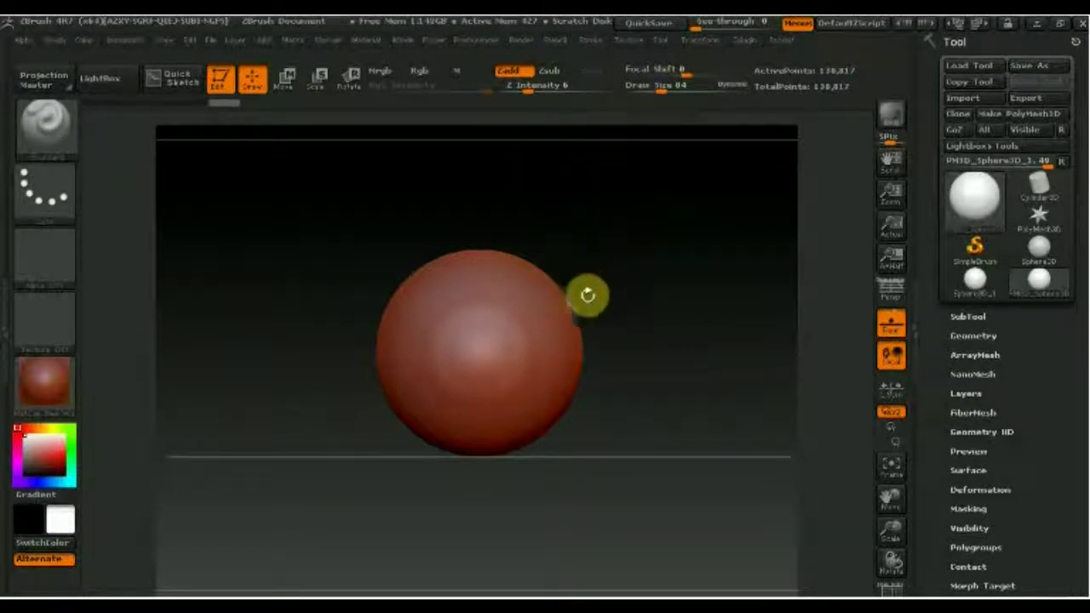
key(shift)
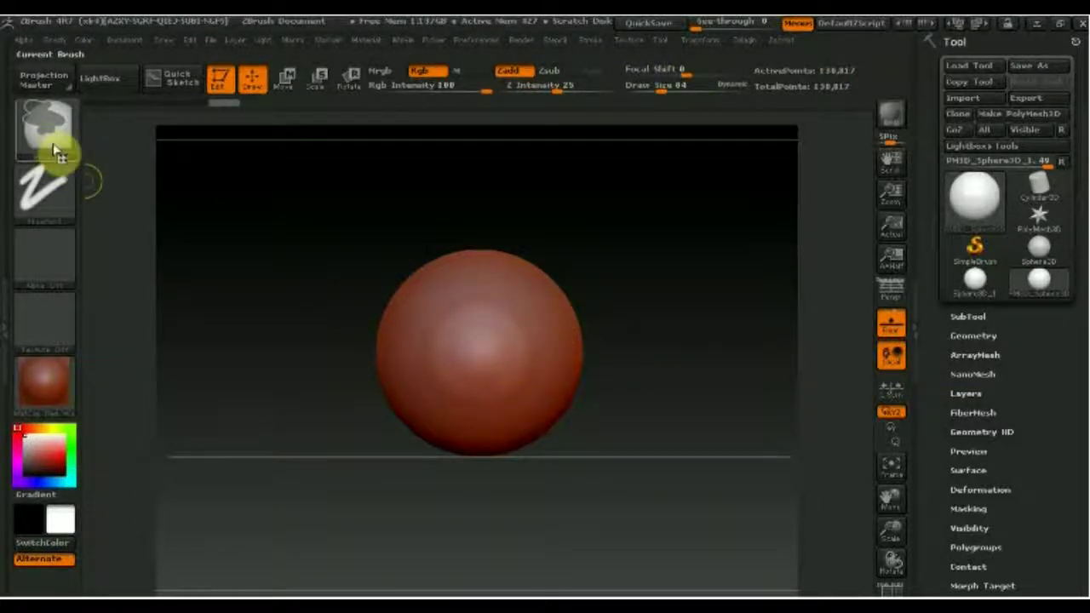
Select a mask brush with the circle stroke type (MaskCircle).
key(ctrl)
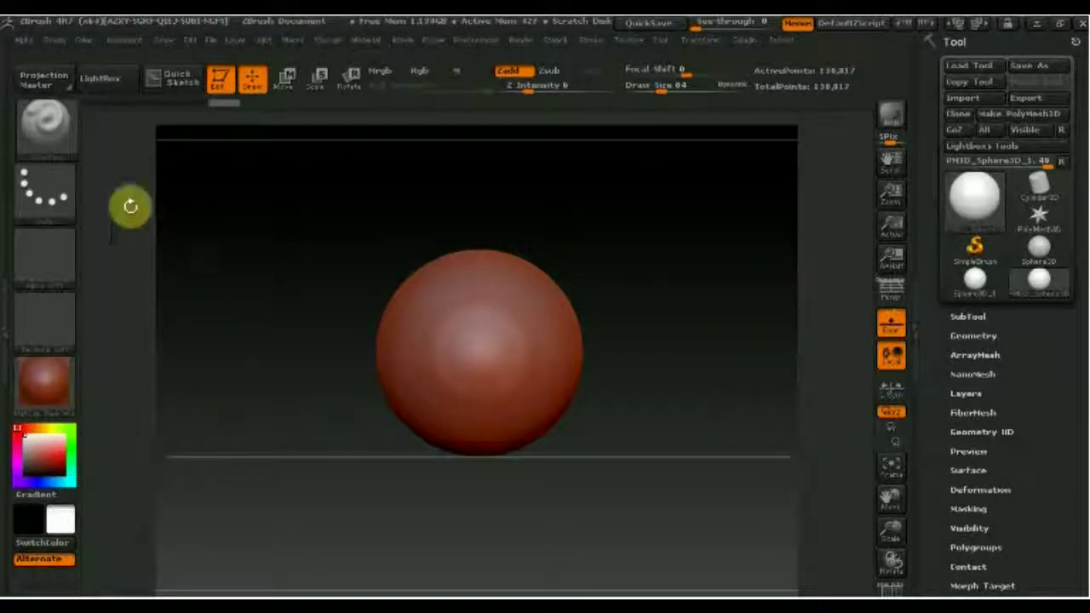
key(ctrl)
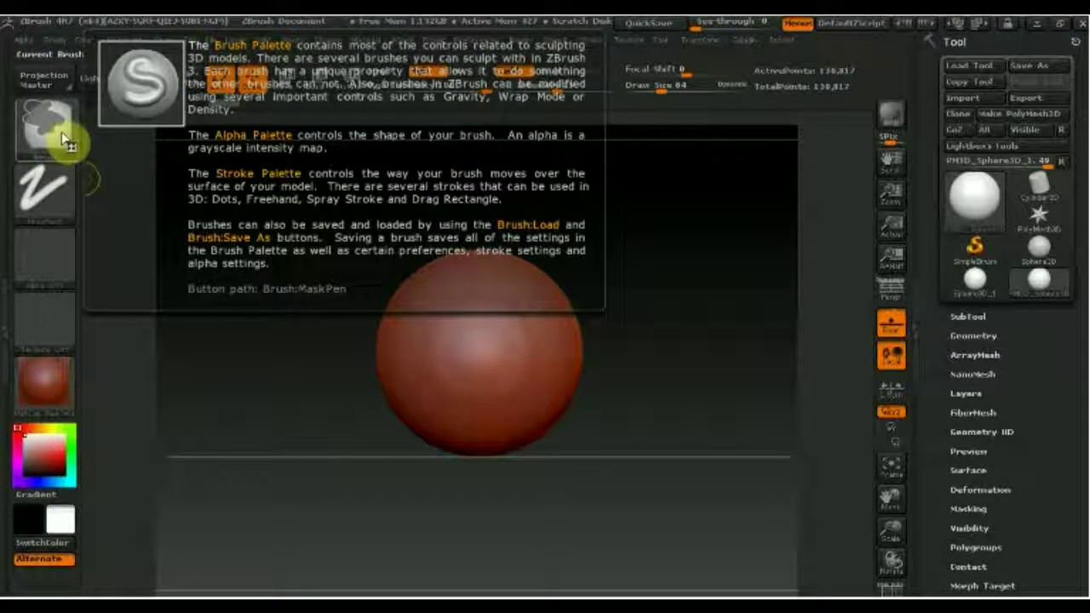
click(58, 136)
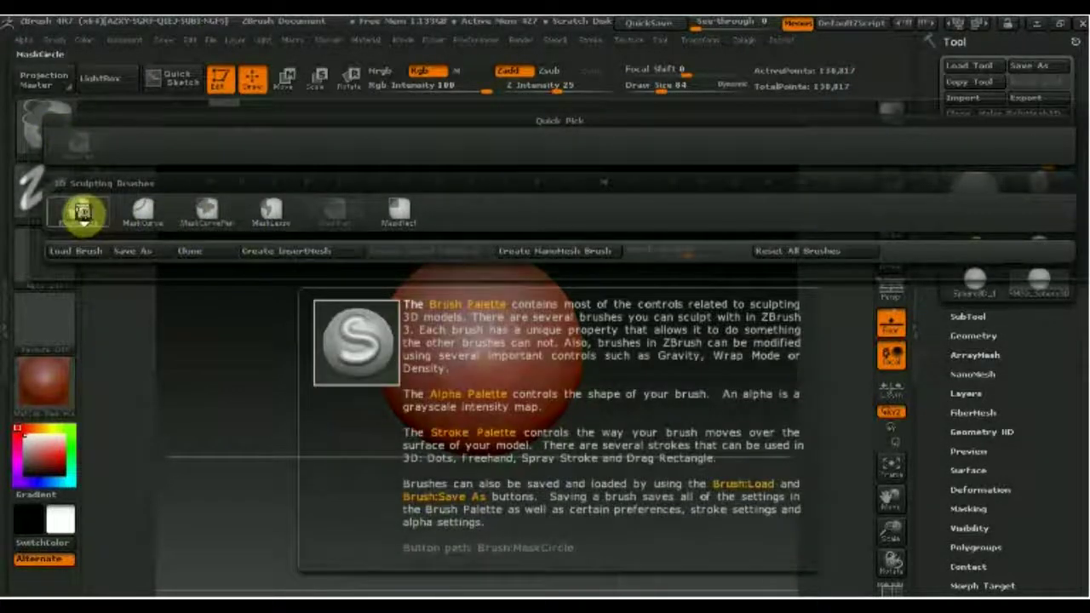
click(80, 212)
click(42, 186)
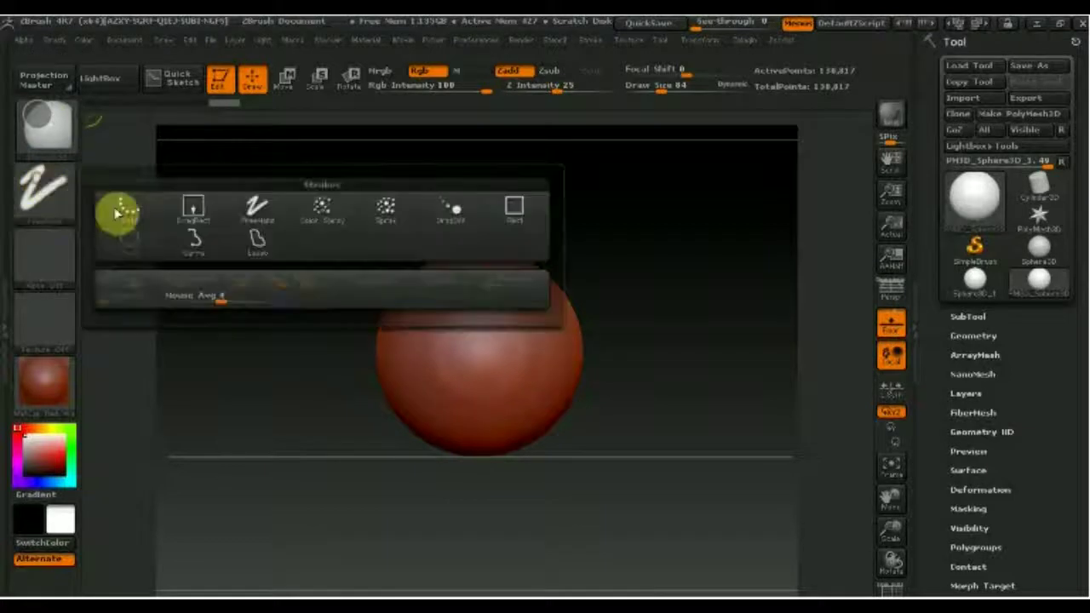
click(140, 247)
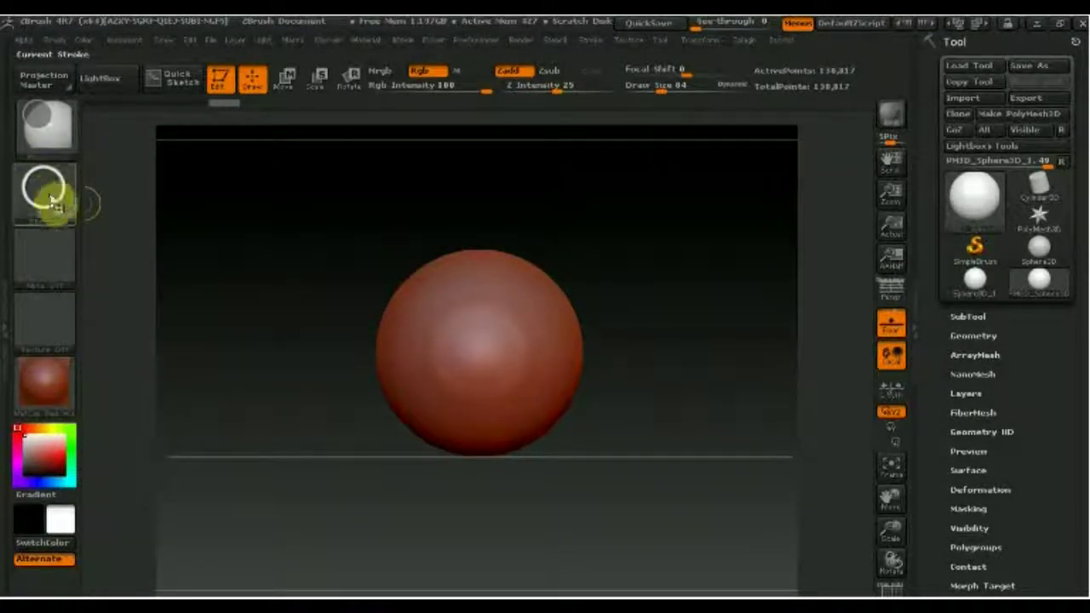
Mask a circular disc on the front of the sphere.
mouse_move(540, 413)
mouse_down()
mouse_move(444, 294)
mouse_move(423, 294)
mouse_up()
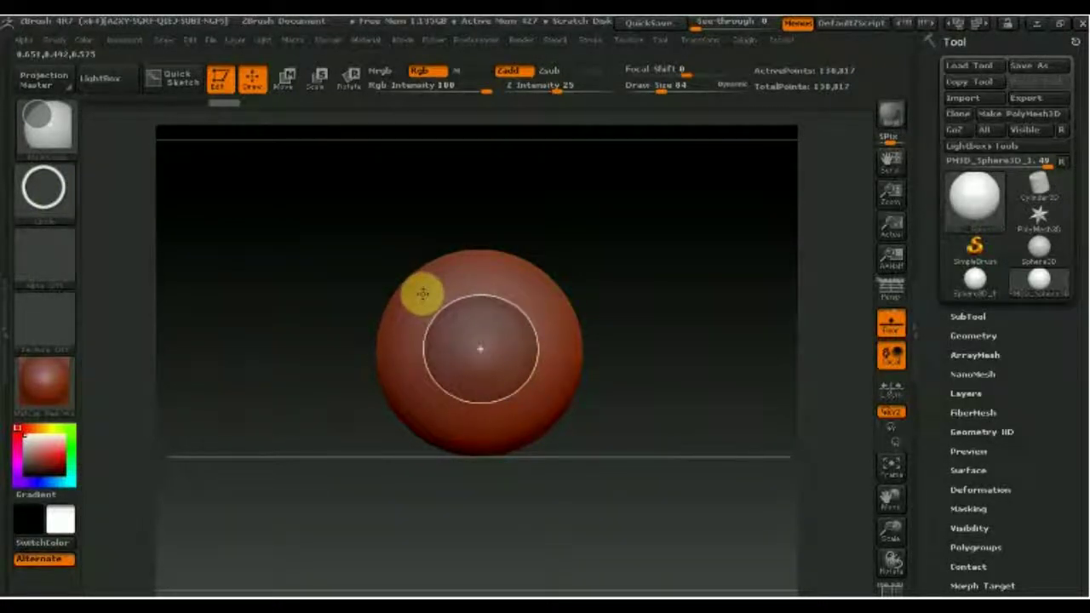
drag(423, 293, 421, 294)
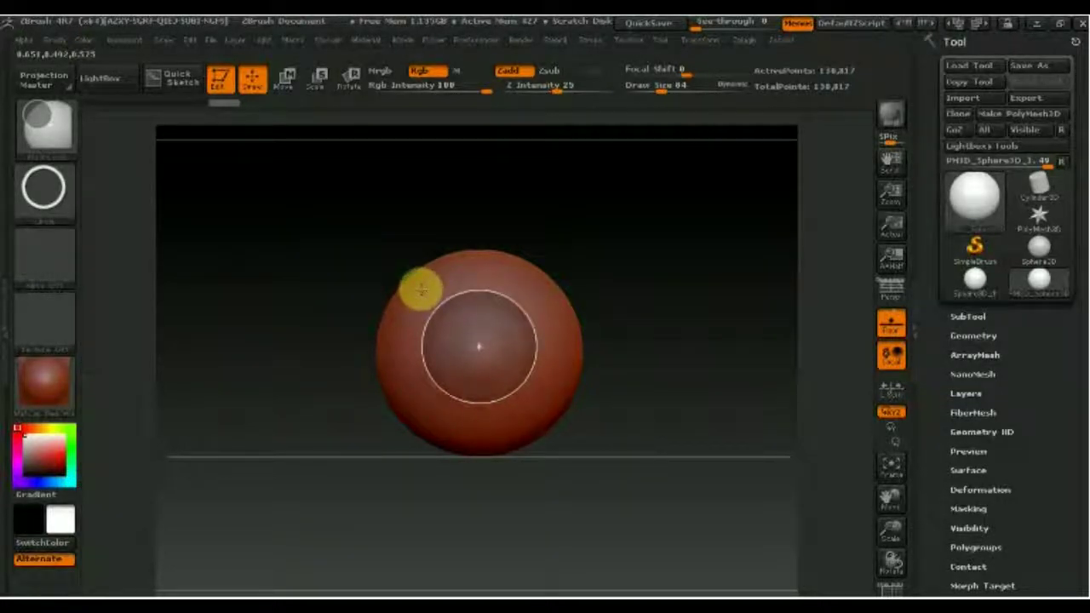
drag(421, 290, 421, 290)
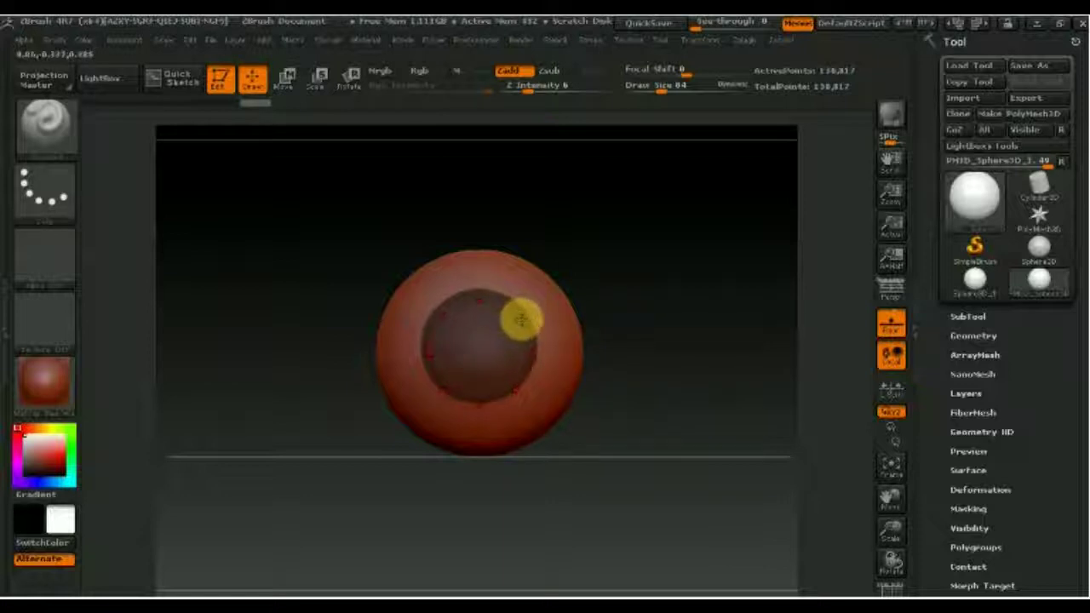
Clear the old mask and mask a new circular disc centred on the sphere's front.
ctrl+click(674, 324)
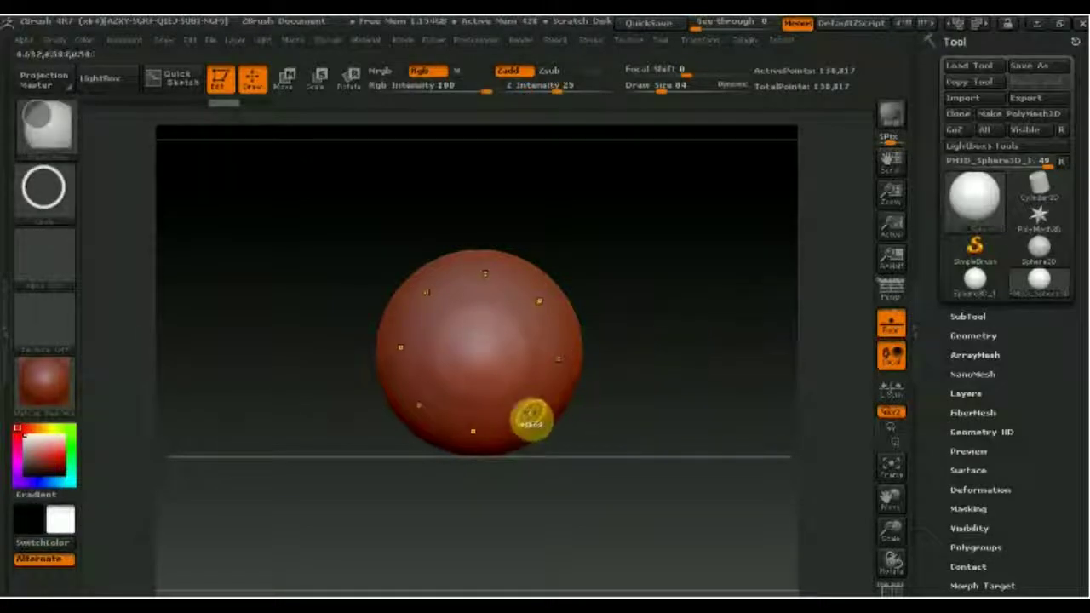
key(ctrl)
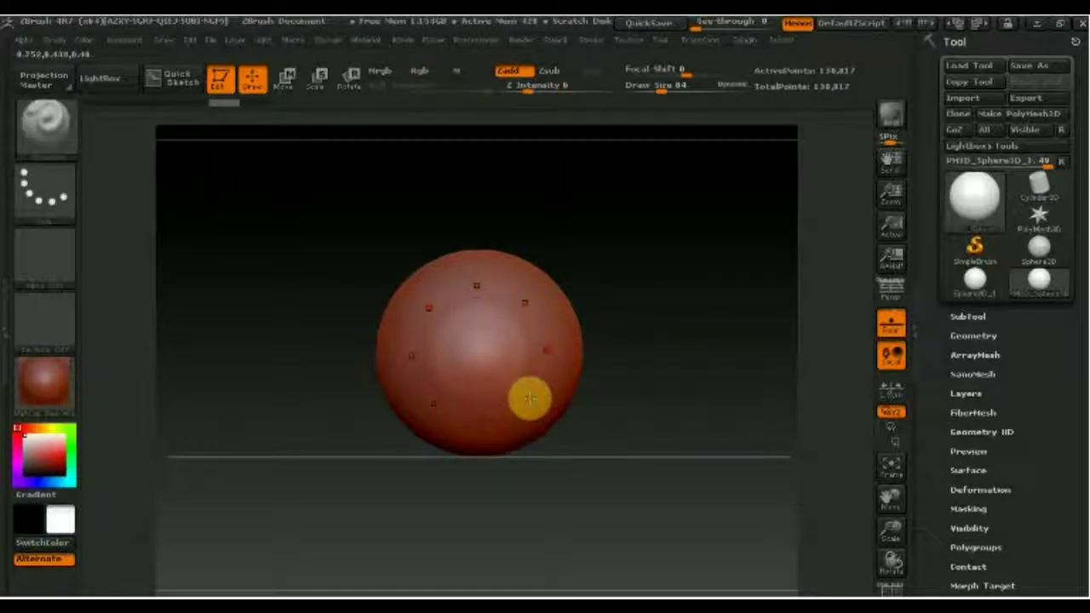
ctrl+drag(531, 417, 422, 294)
mouse_move(686, 367)
mouse_down()
mouse_move(635, 380)
mouse_move(342, 382)
mouse_up()
drag(637, 508, 669, 518)
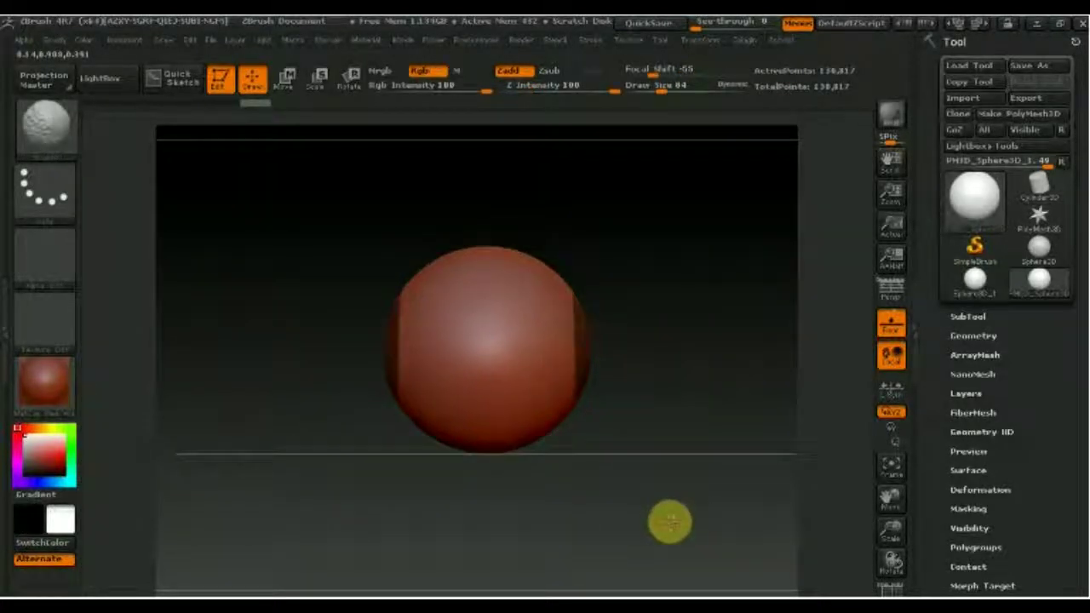
mouse_move(616, 377)
ctrl+mouse_down()
mouse_move(557, 224)
mouse_move(545, 212)
mouse_move(535, 246)
mouse_move(511, 250)
mouse_move(628, 266)
mouse_move(655, 246)
ctrl+mouse_up()
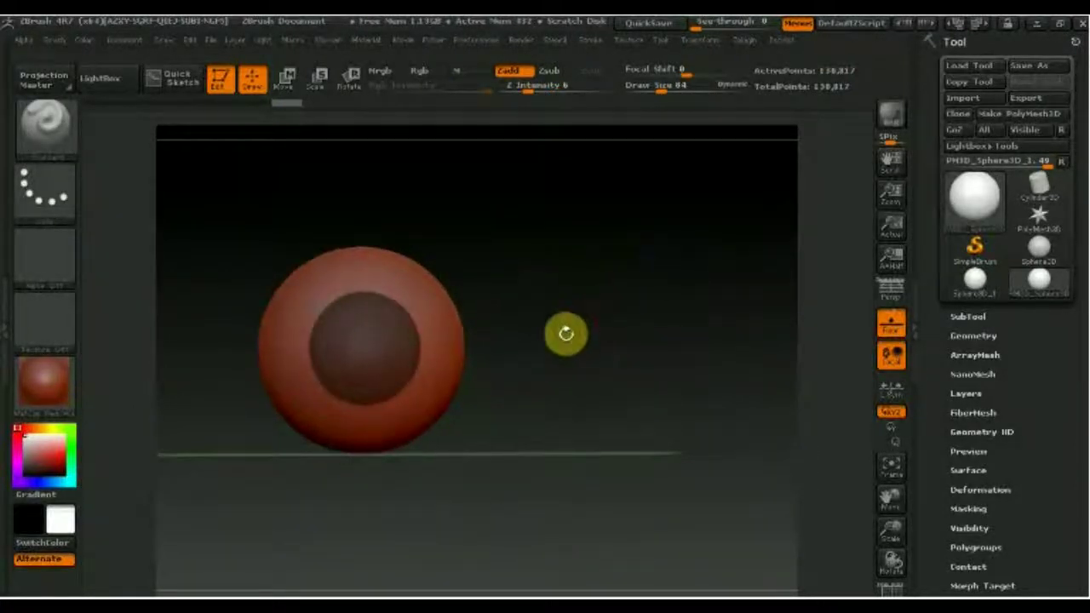
alt+drag(564, 337, 661, 343)
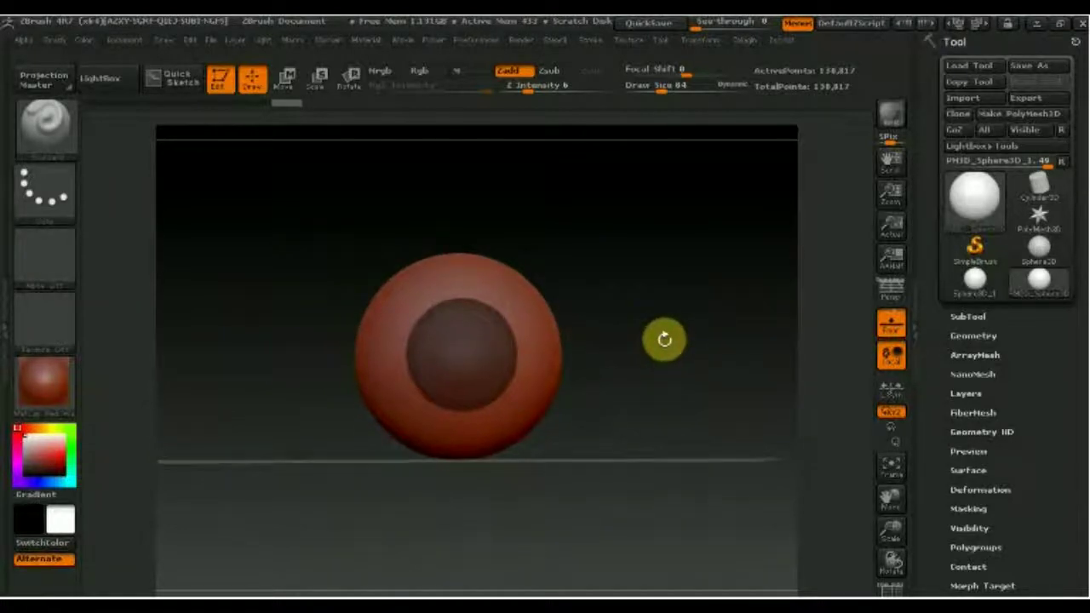
Invert the mask so only the front disc stays editable, and open Tool > Deformation.
key(shift)
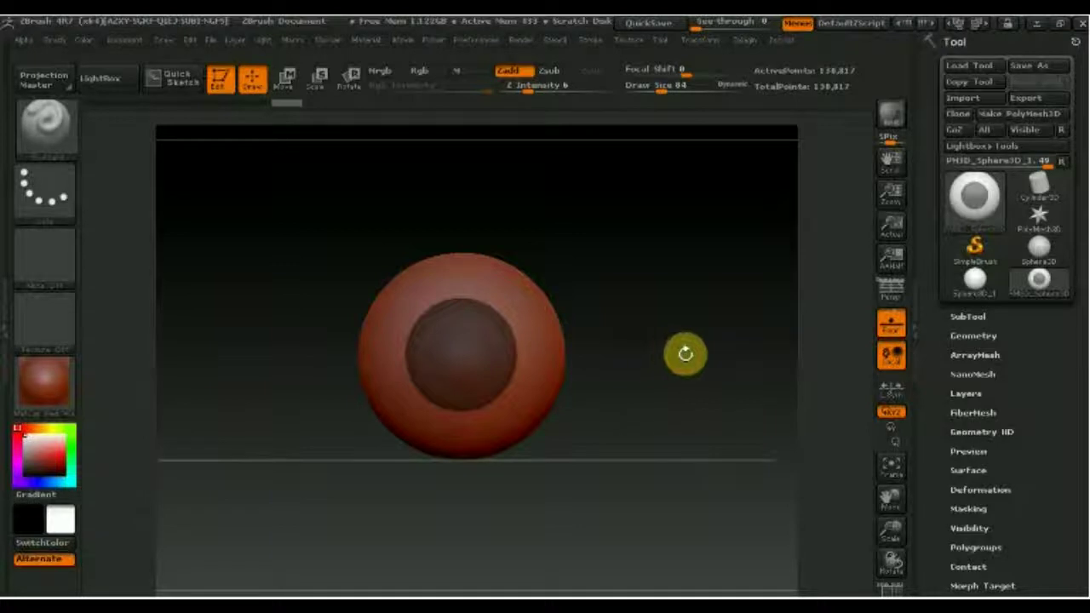
ctrl+click(685, 353)
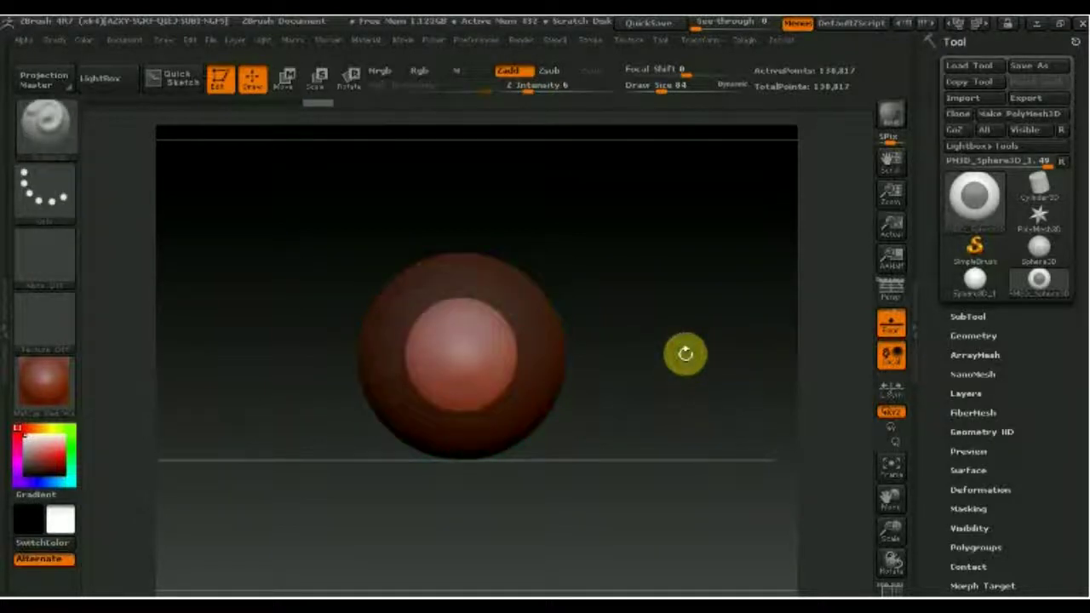
drag(730, 297, 683, 312)
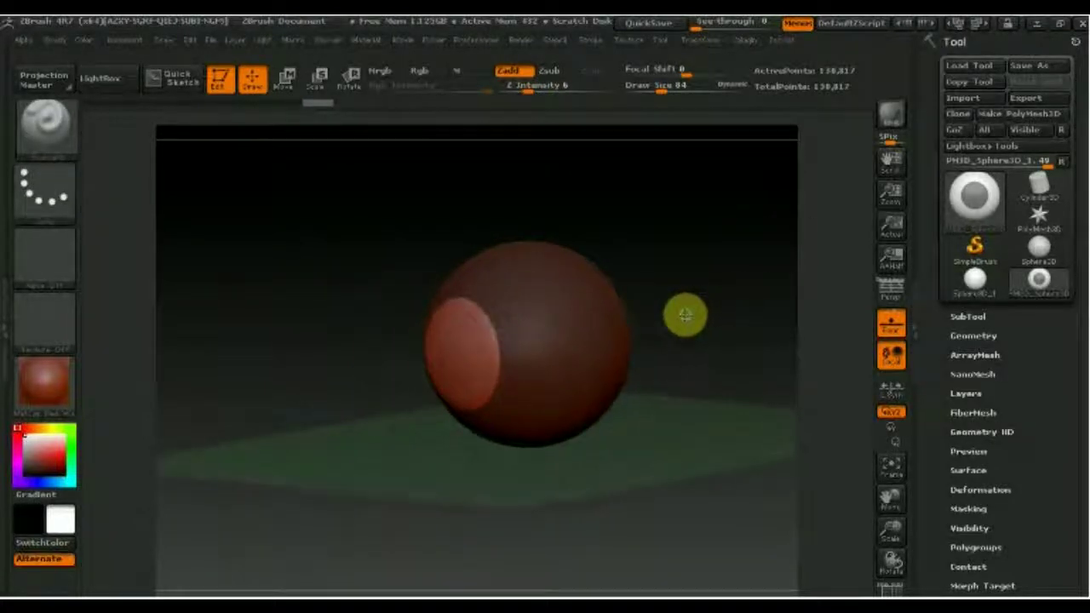
click(988, 489)
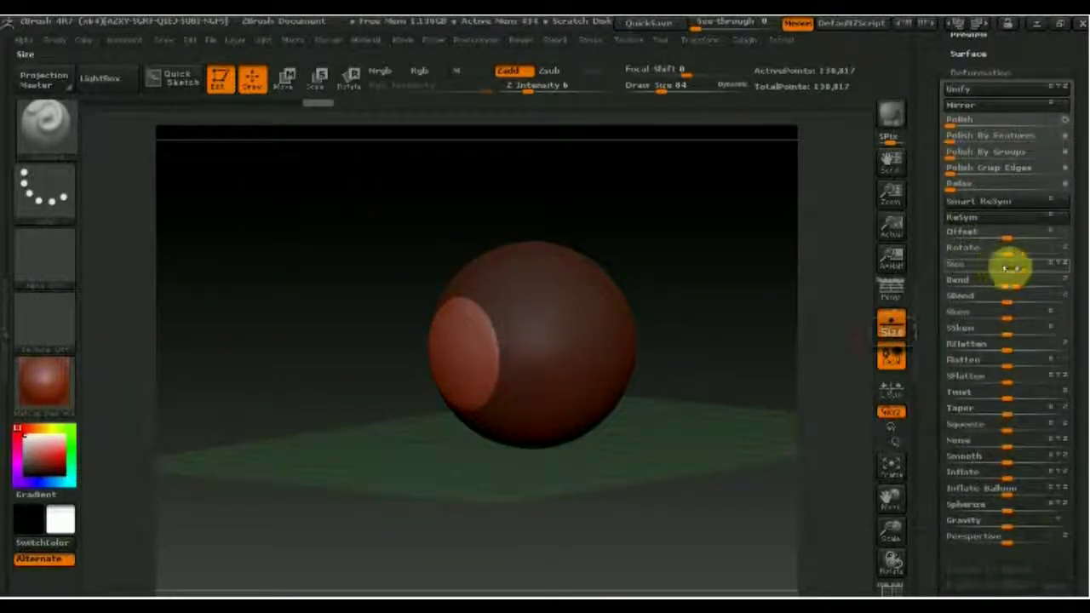
Lower Deformation Size to sink the unmasked disc into a recessed iris, then clear the mask.
drag(1013, 268, 1006, 268)
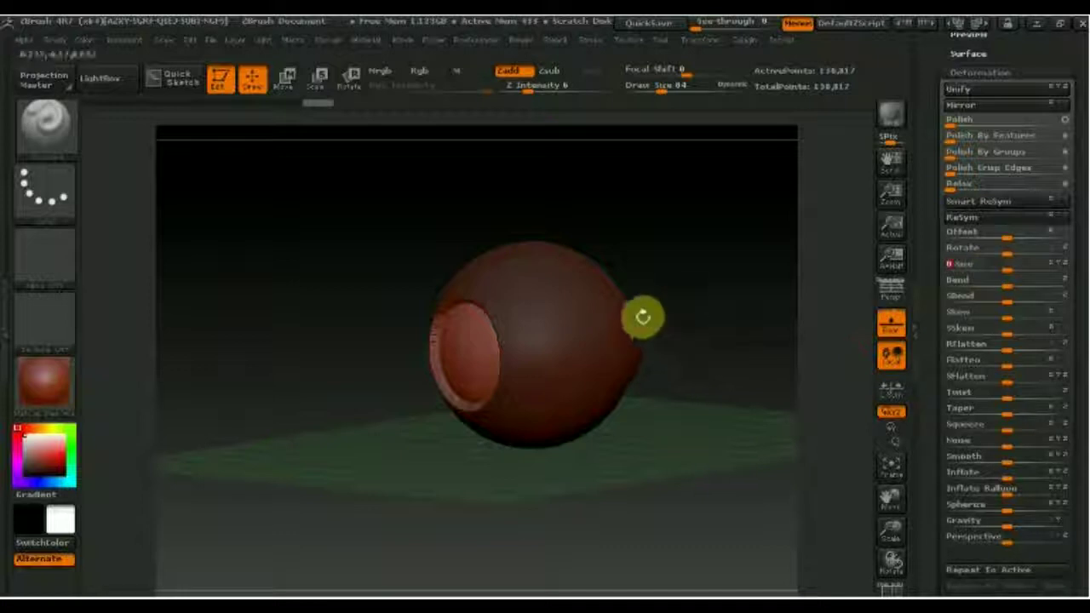
mouse_move(687, 307)
mouse_down()
mouse_move(707, 304)
mouse_move(698, 302)
mouse_up()
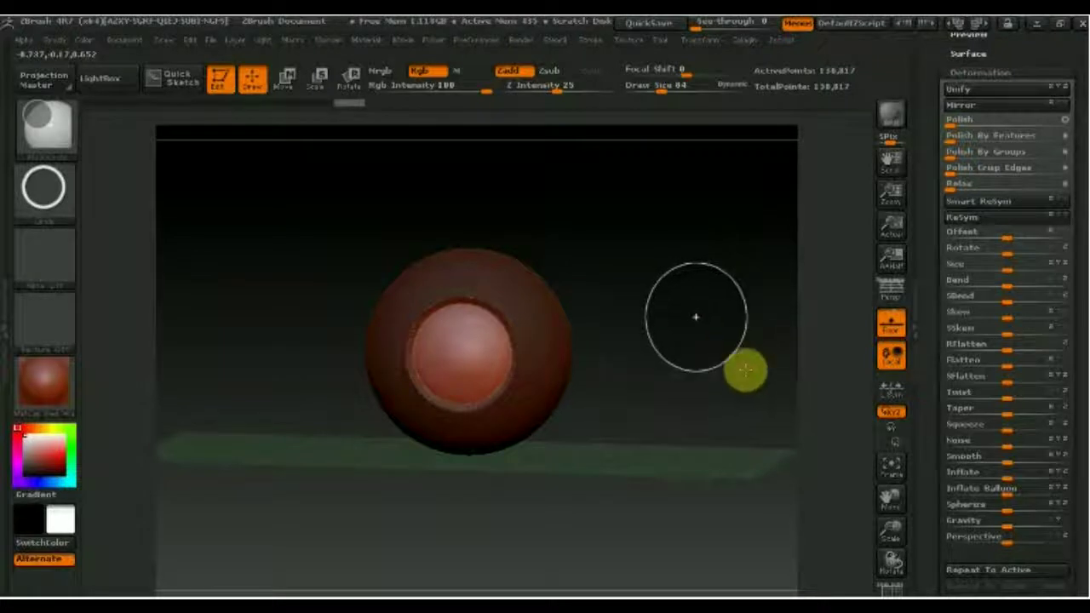
ctrl+drag(696, 315, 701, 343)
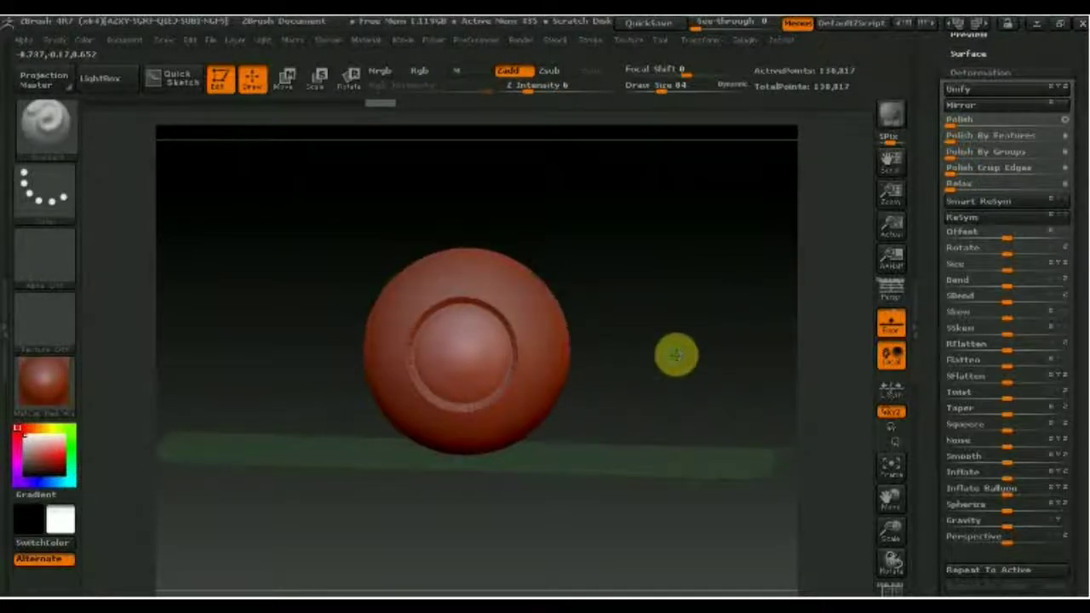
key(space)
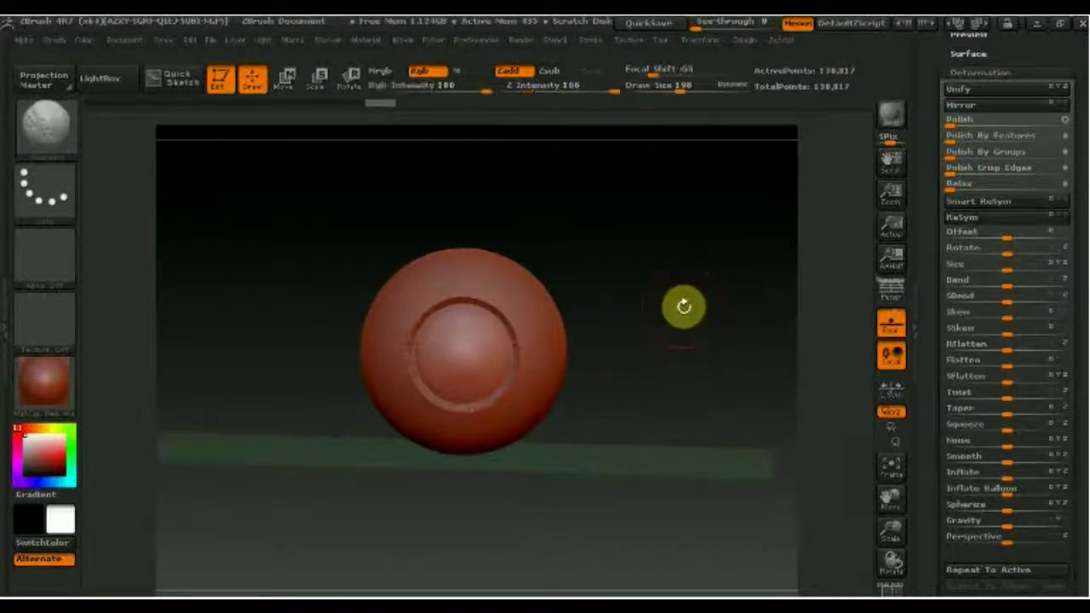
shift+drag(683, 301, 681, 319)
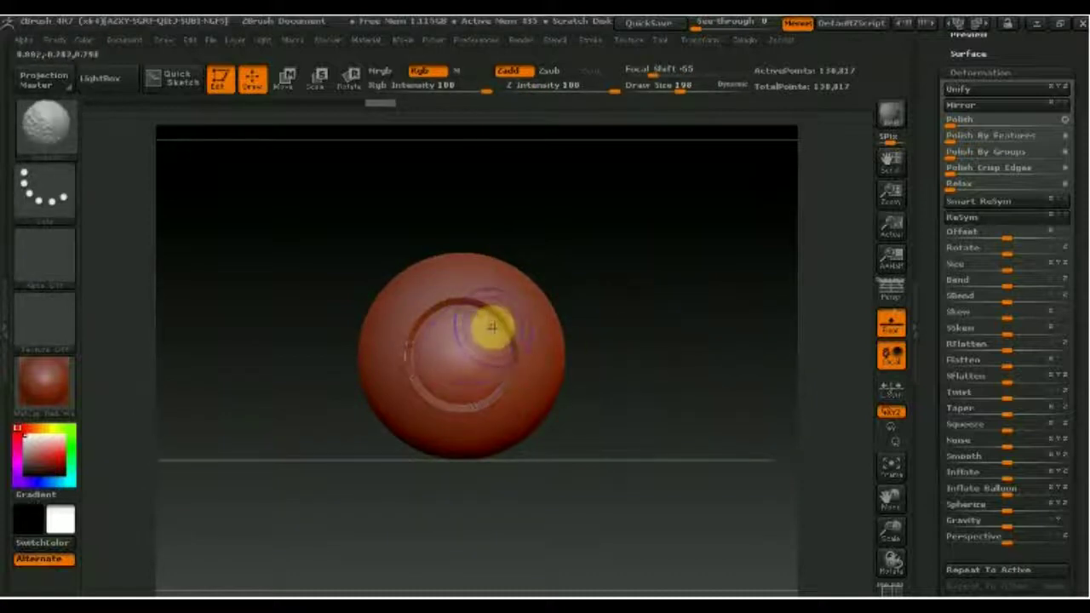
Smooth the groove around the iris ring and sculpt over its inner edge with the Standard brush.
mouse_move(492, 328)
mouse_down()
mouse_move(503, 367)
mouse_move(462, 389)
mouse_move(436, 372)
mouse_move(428, 345)
mouse_move(443, 324)
mouse_move(462, 321)
mouse_move(499, 370)
mouse_up()
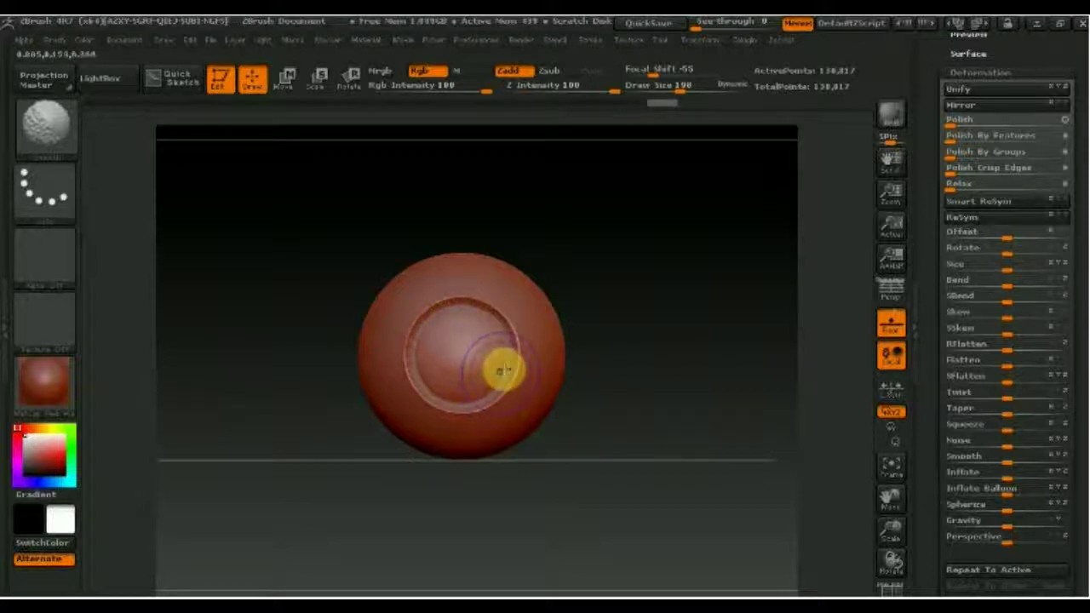
drag(418, 352, 435, 332)
key(shift)
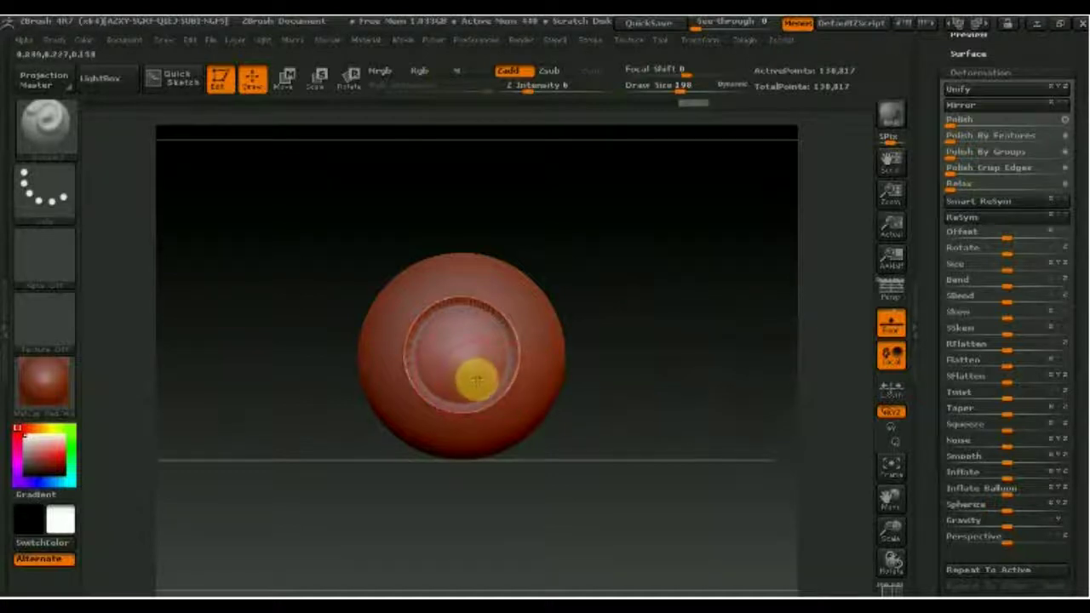
key(shift)
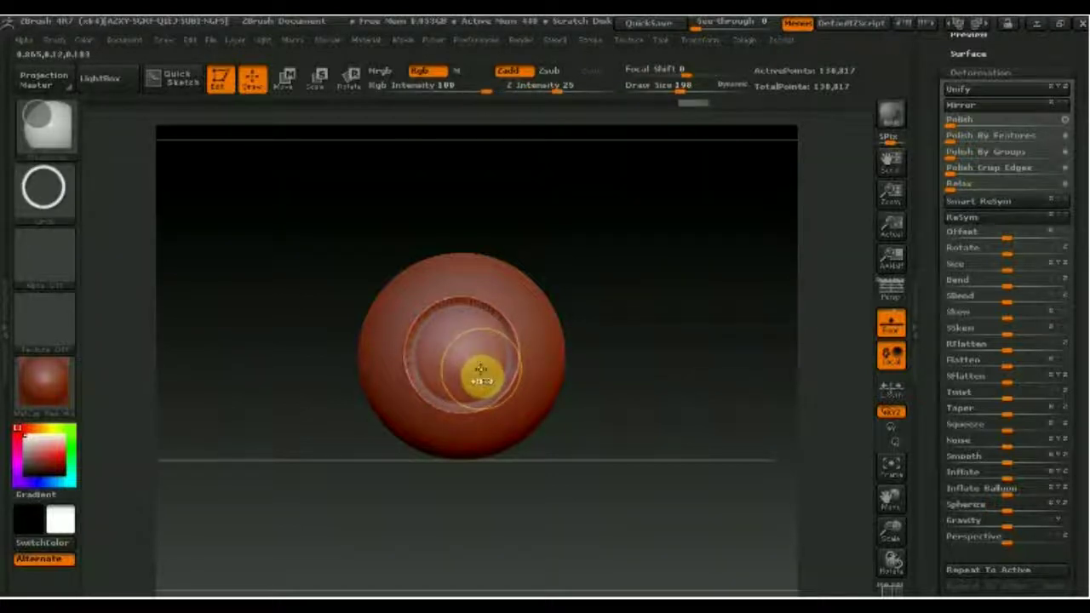
drag(478, 369, 449, 339)
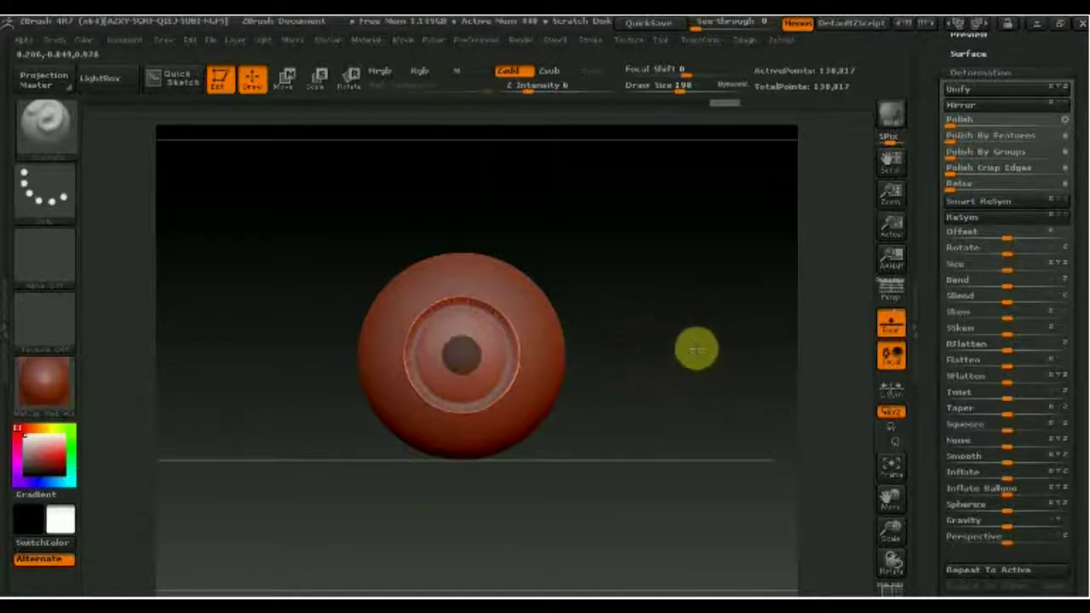
Mask a small round pupil at the iris centre and invert the mask to isolate it.
drag(695, 348, 683, 355)
key(b)
key(m)
key(v)
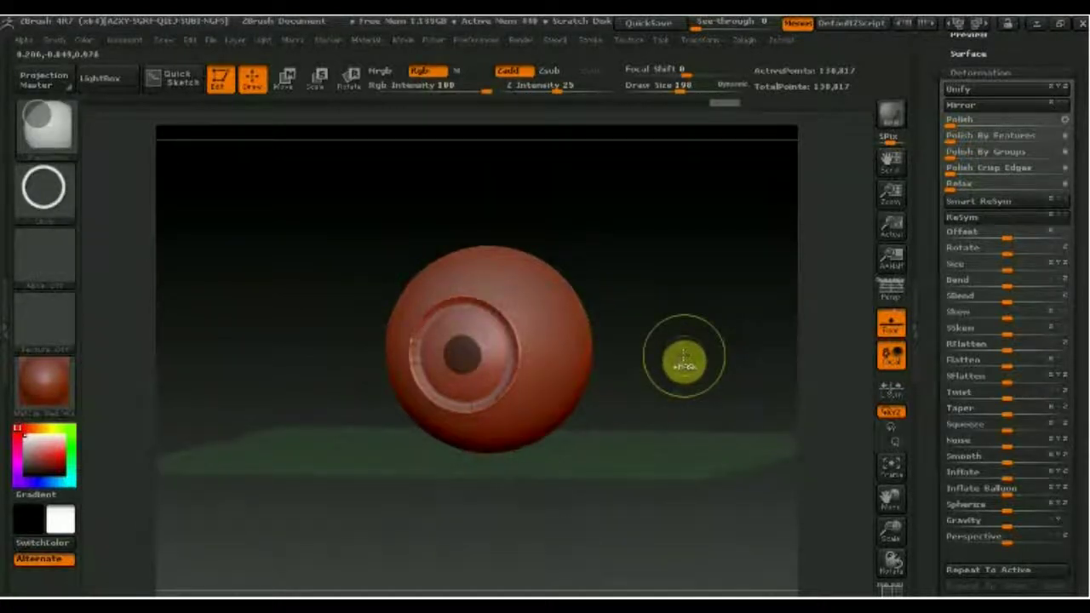
drag(749, 358, 730, 358)
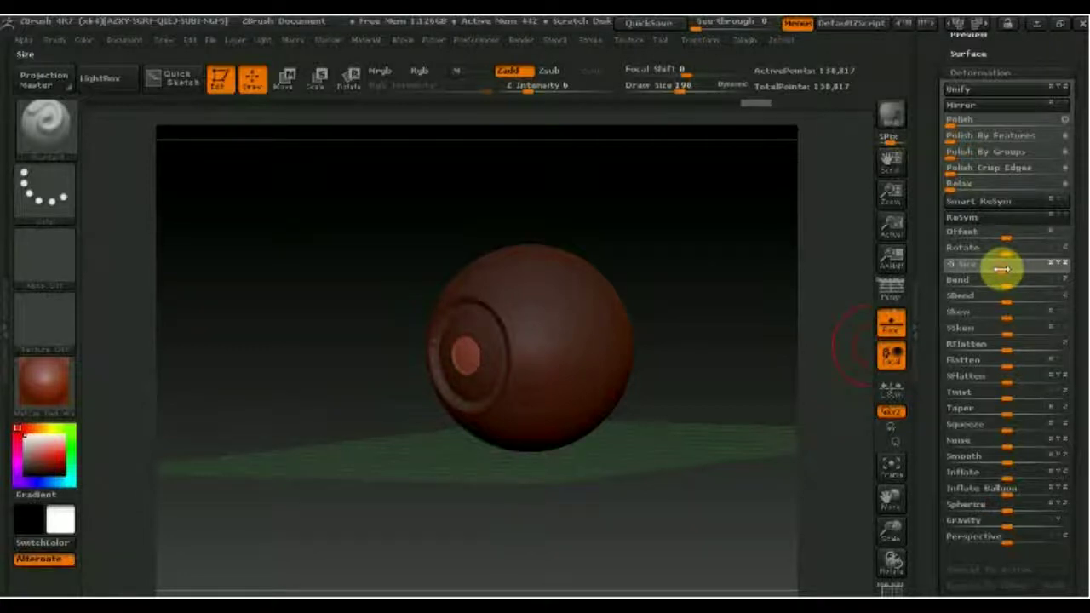
mouse_move(686, 284)
mouse_down()
mouse_move(721, 282)
mouse_move(667, 284)
mouse_move(737, 326)
mouse_move(717, 347)
mouse_up()
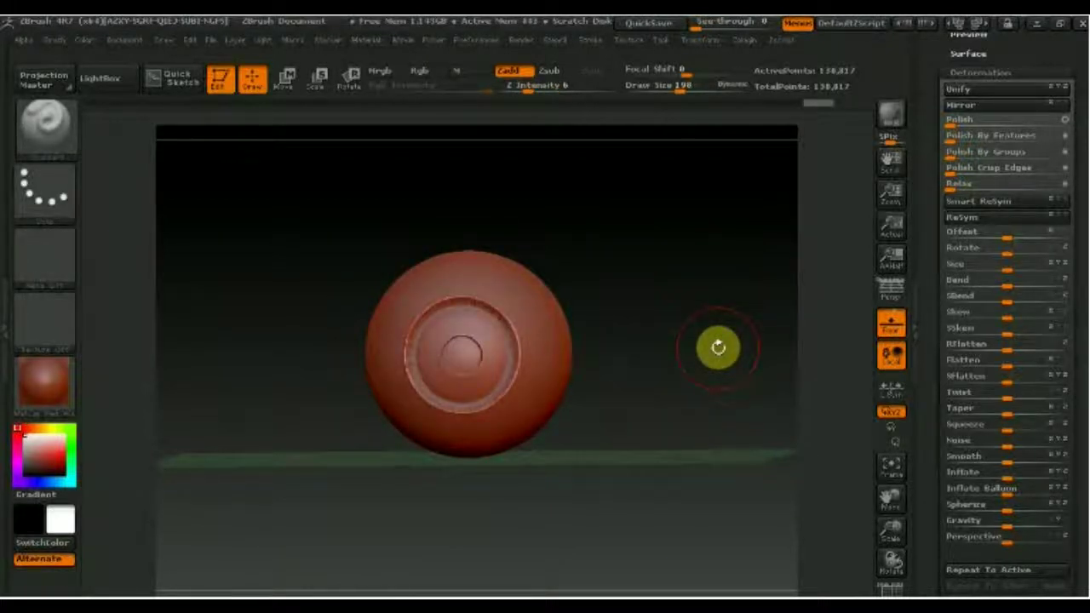
drag(691, 338, 695, 343)
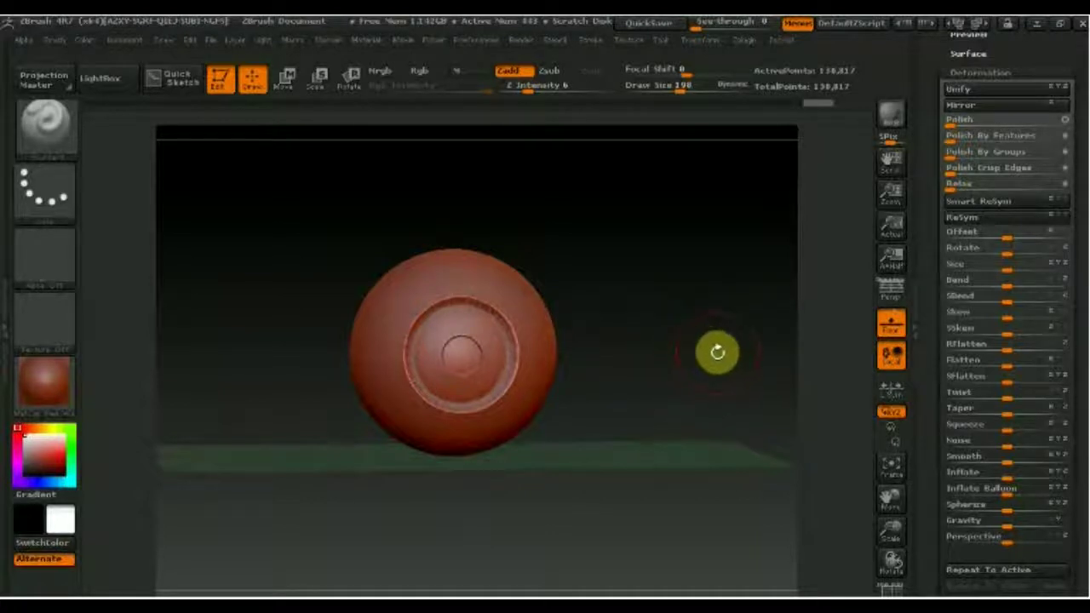
Sculpt and reshape the edge of the iris ring from a side view.
mouse_move(664, 352)
mouse_down()
mouse_move(638, 360)
mouse_move(653, 372)
mouse_move(708, 345)
mouse_move(688, 329)
mouse_move(656, 355)
mouse_move(452, 353)
mouse_up()
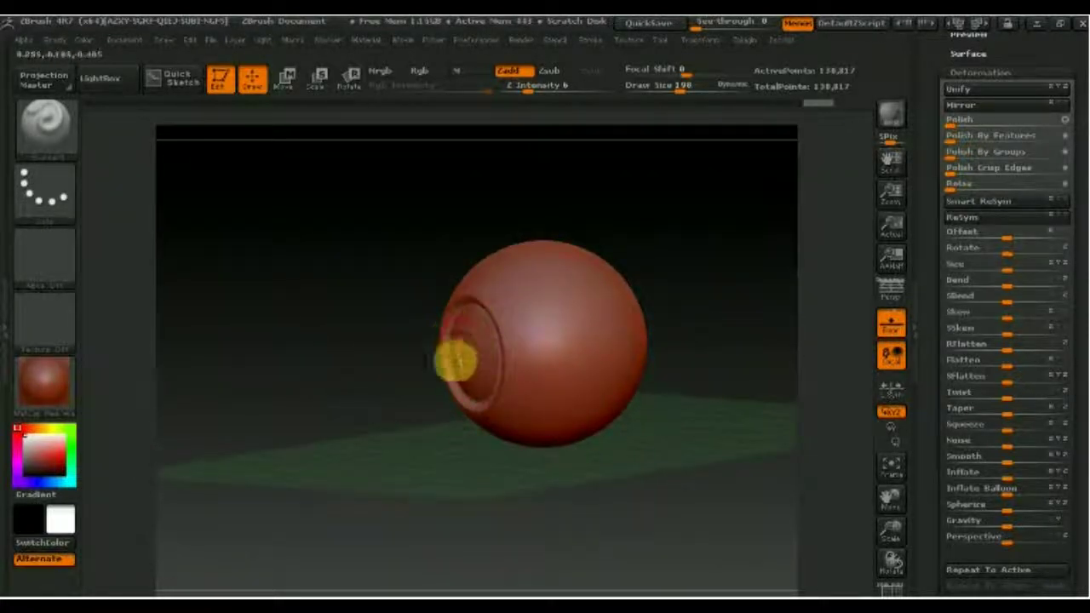
drag(456, 361, 459, 366)
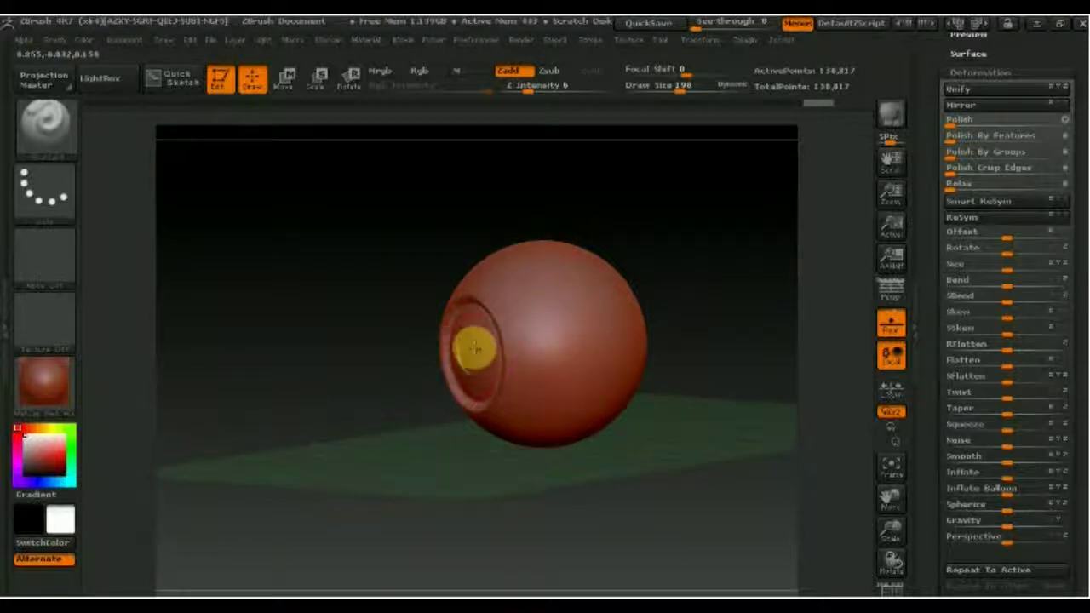
mouse_move(437, 350)
mouse_down()
mouse_move(503, 326)
mouse_move(451, 389)
mouse_move(461, 315)
mouse_move(400, 324)
mouse_up()
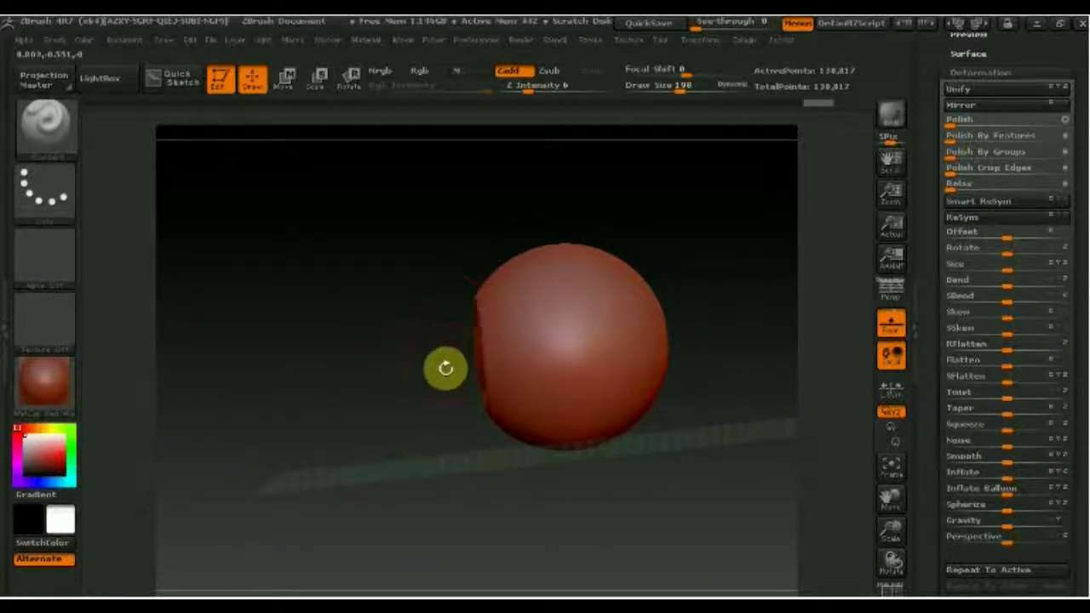
mouse_move(470, 398)
mouse_down()
mouse_move(557, 409)
mouse_move(562, 390)
mouse_up()
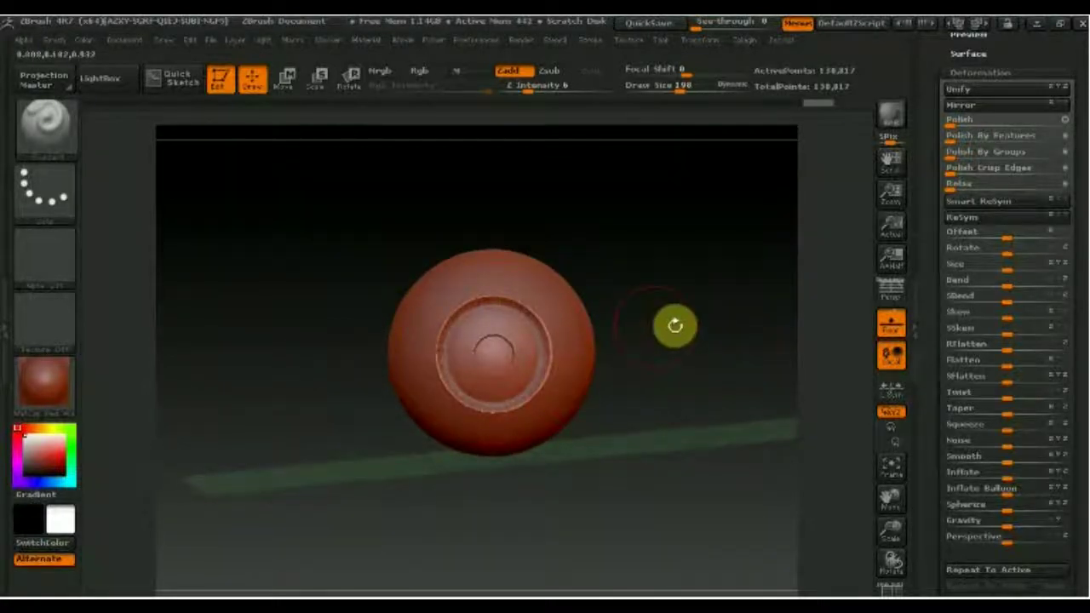
Select the ClayBuildup brush and zoom in on the eye from the front.
key(b)
key(c)
key(b)
mouse_move(733, 341)
mouse_down()
mouse_move(723, 324)
mouse_move(723, 460)
mouse_up()
key(b)
key(s)
key(t)
drag(550, 309, 505, 247)
key(b)
key(c)
key(b)
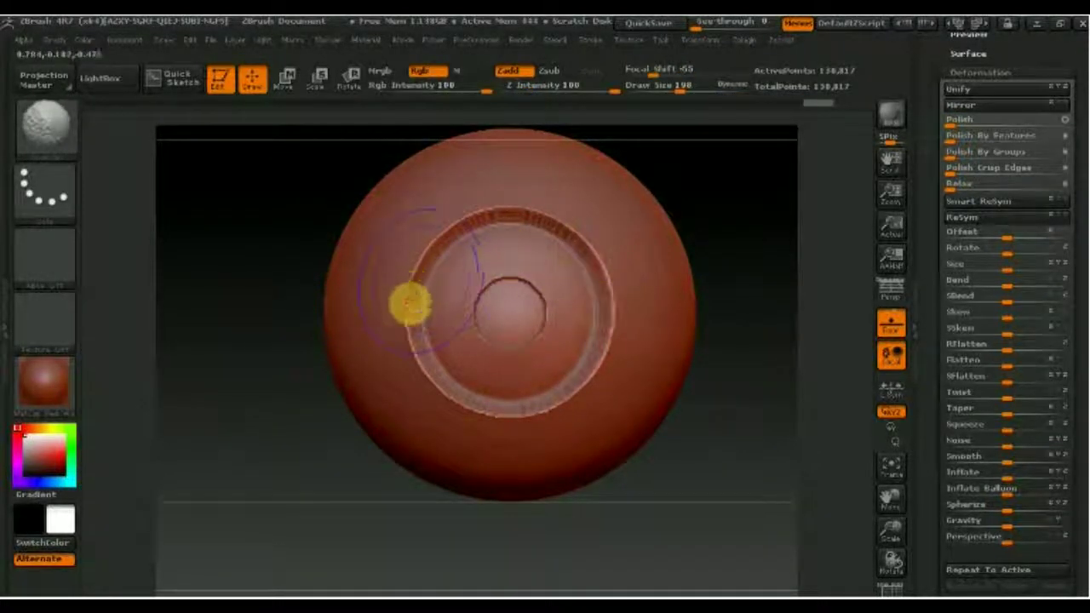
Build clay around the iris ring, enable radial (R) symmetry, and curve around the inner hole.
mouse_move(438, 396)
mouse_down()
mouse_move(499, 425)
mouse_move(559, 389)
mouse_move(603, 321)
mouse_move(566, 217)
mouse_up()
key(shift)
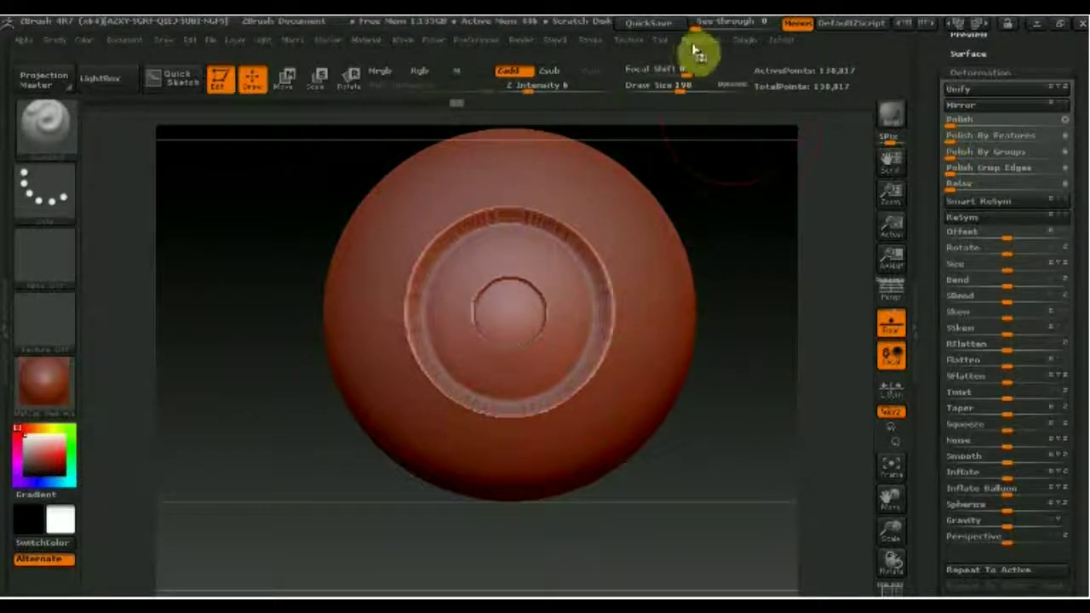
click(700, 41)
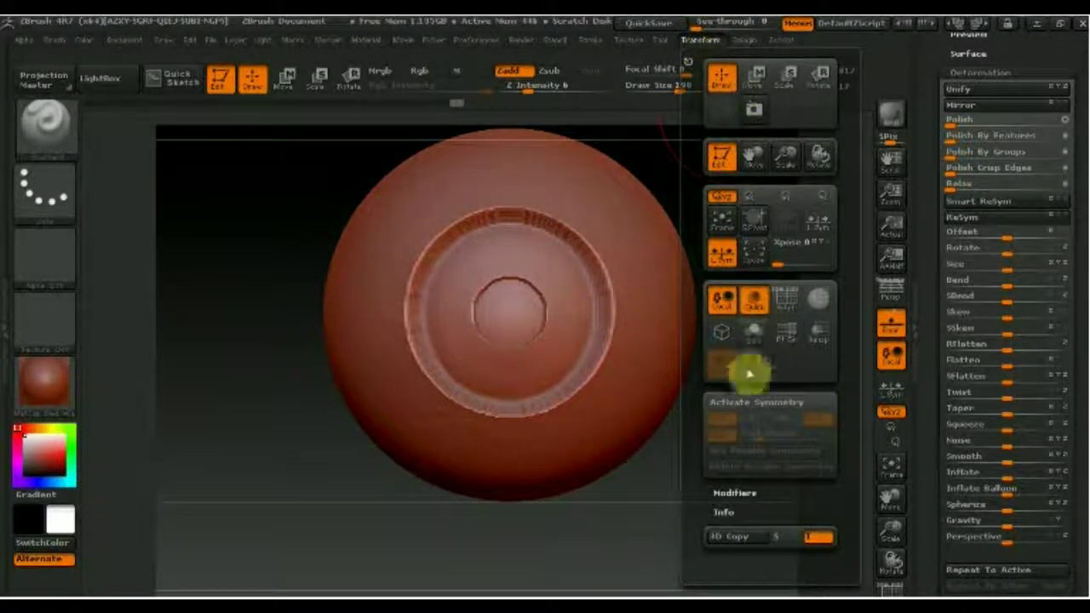
click(752, 405)
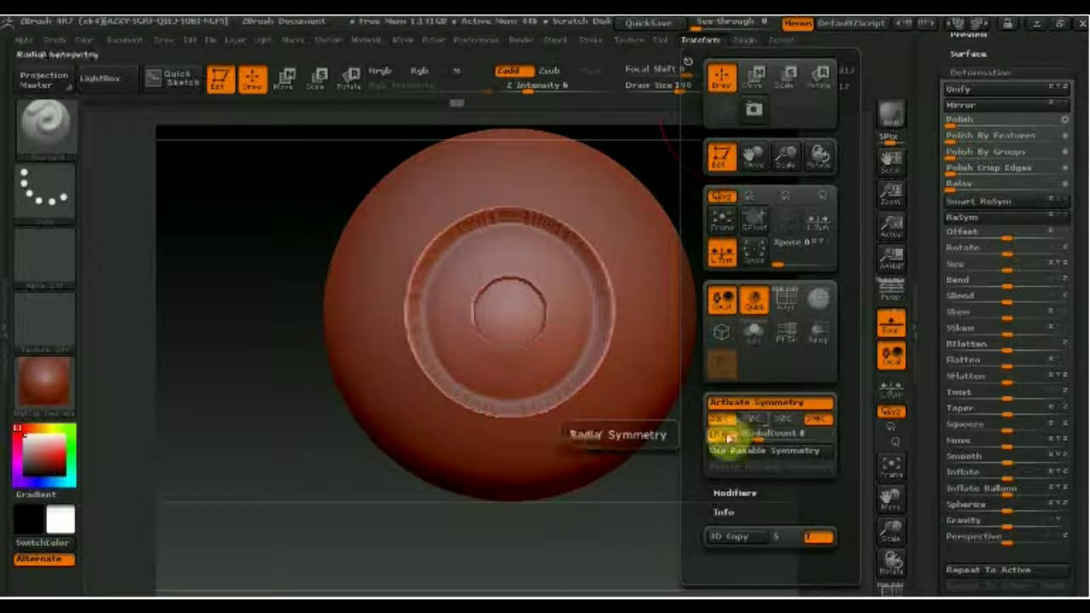
click(722, 436)
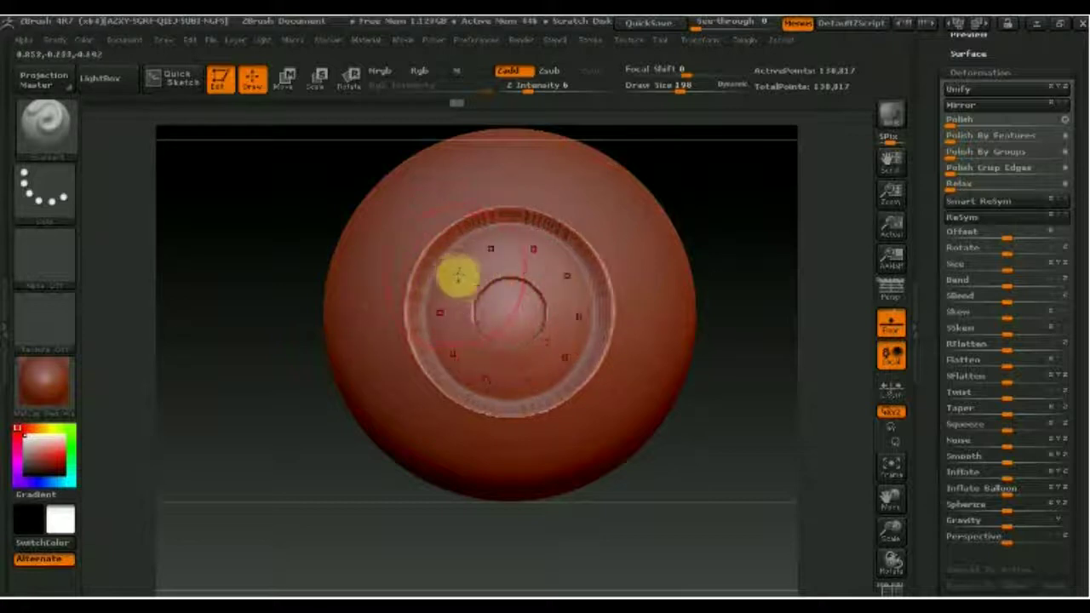
drag(463, 275, 462, 317)
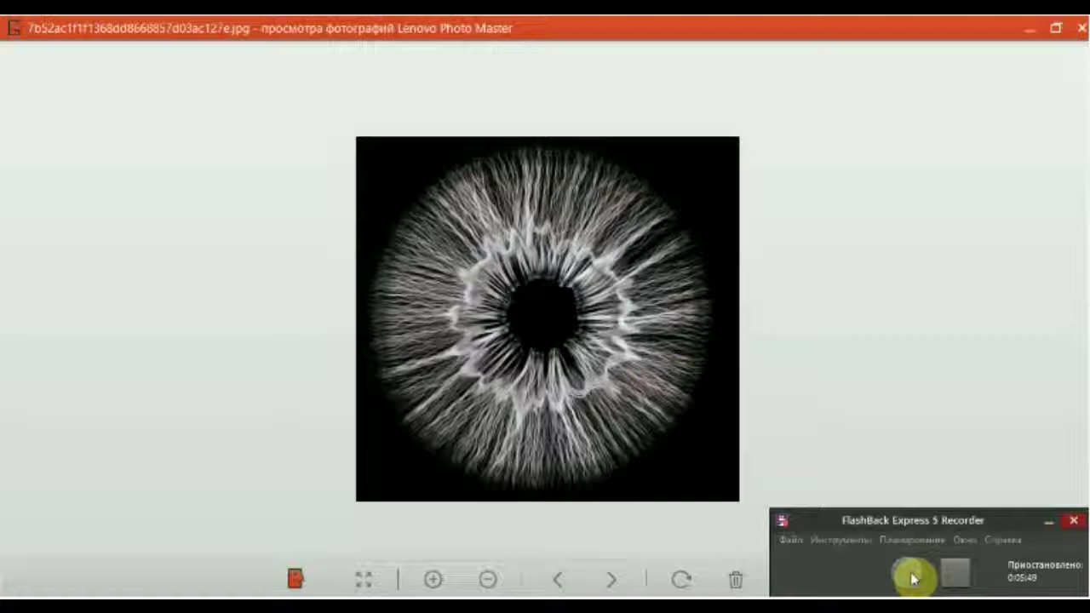
Resume recording and advance Lenovo Photo Master to the next reference image.
click(909, 578)
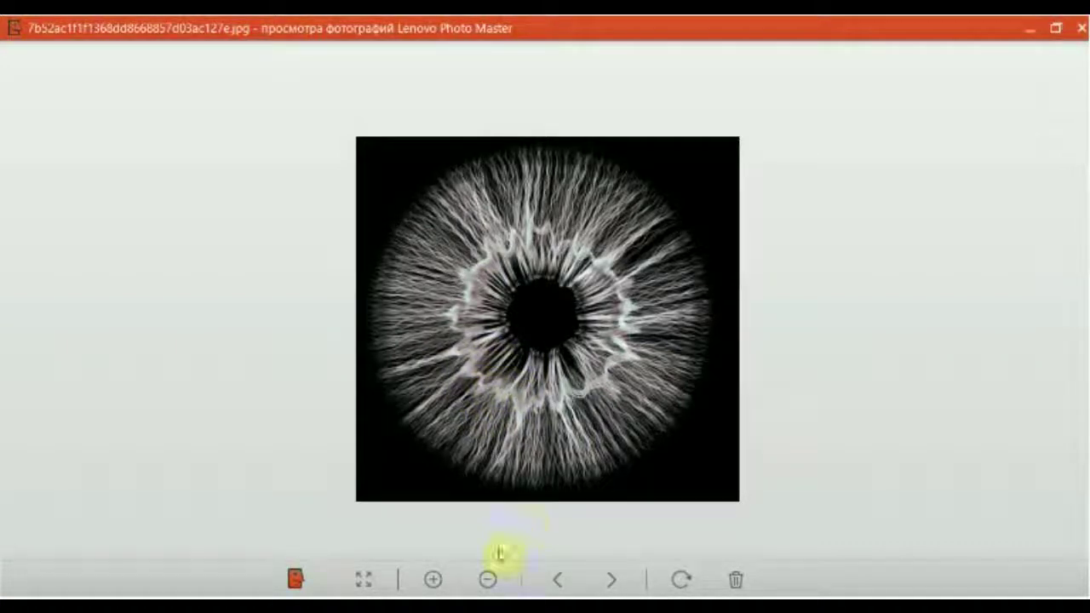
click(613, 581)
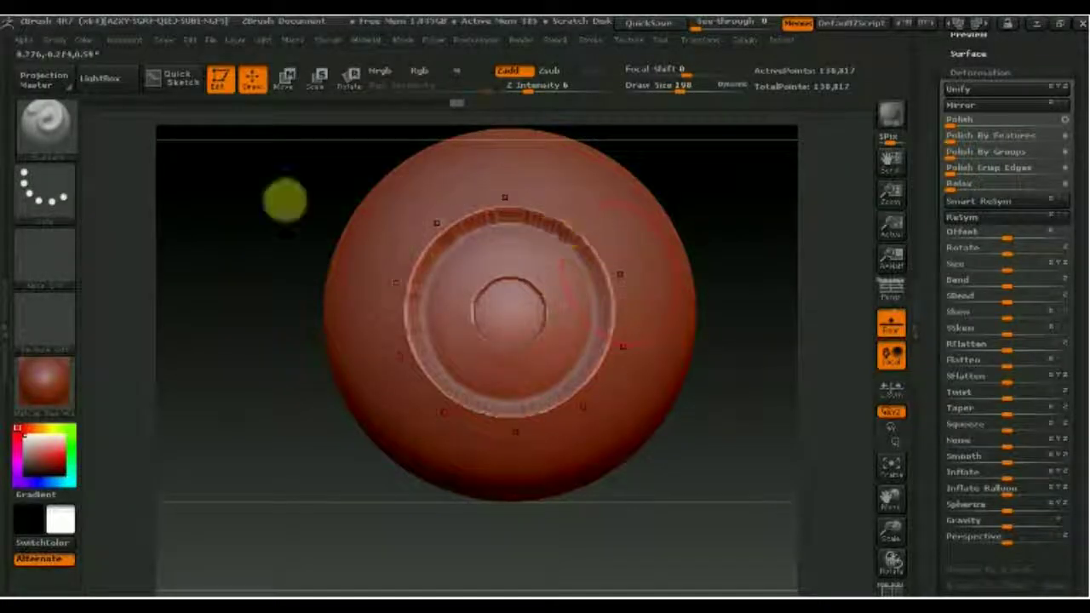
Import the black-and-white iris photo from the Desktop as an alpha.
click(61, 265)
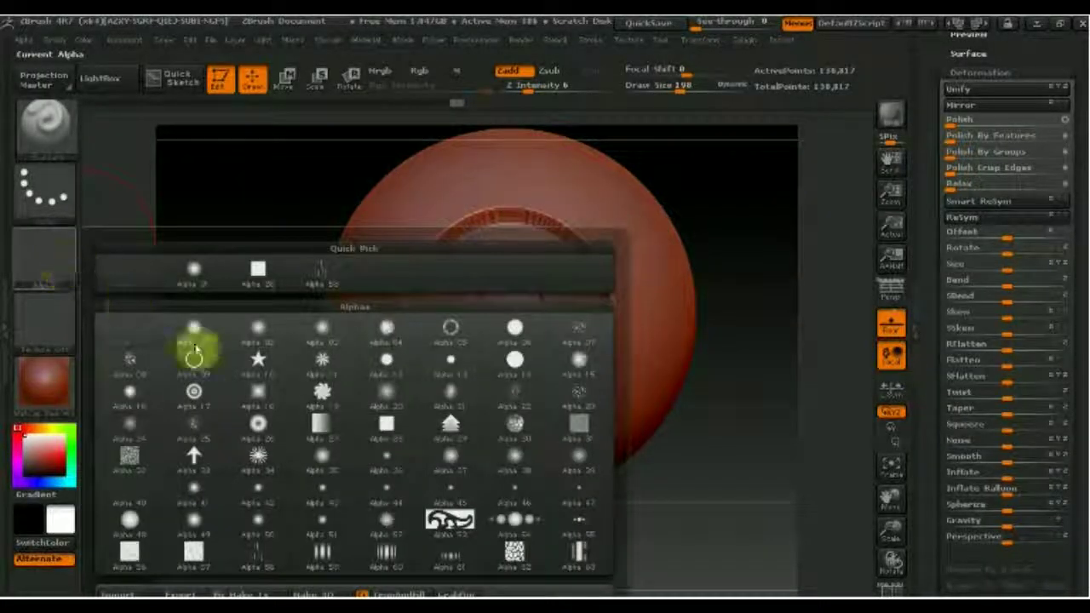
click(120, 593)
click(80, 268)
scroll(341, 213, down, 3)
click(391, 251)
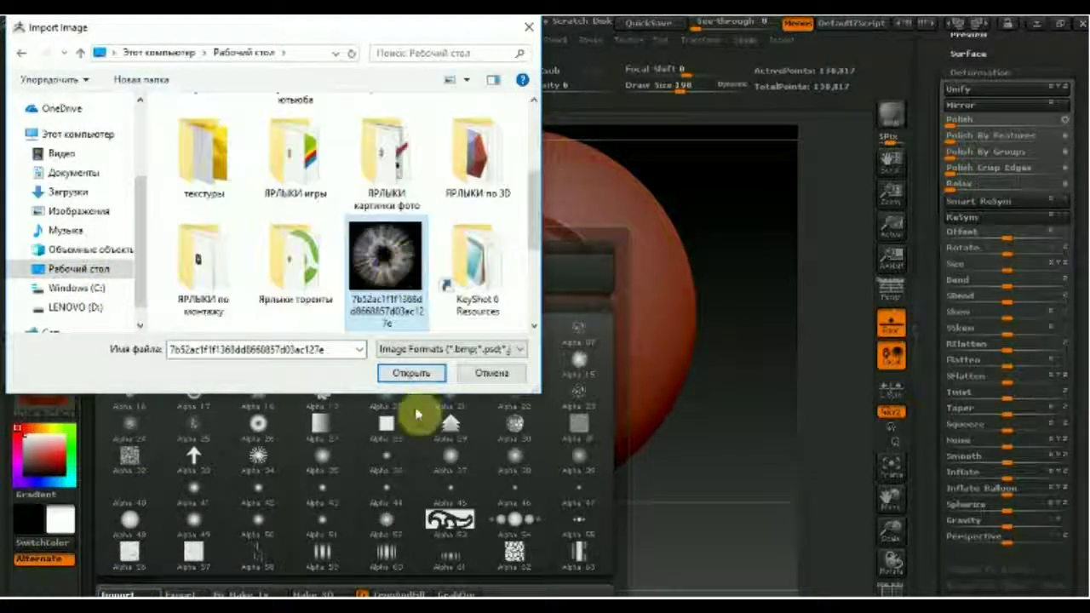
click(411, 373)
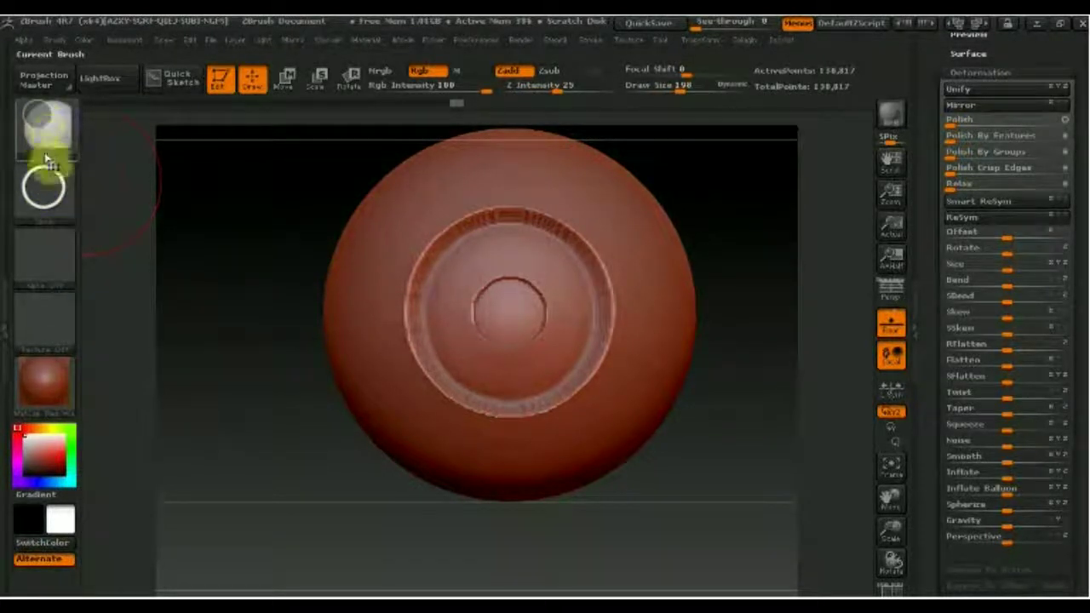
Choose a different sculpting brush with a Rect stroke and the imported iris alpha.
click(51, 136)
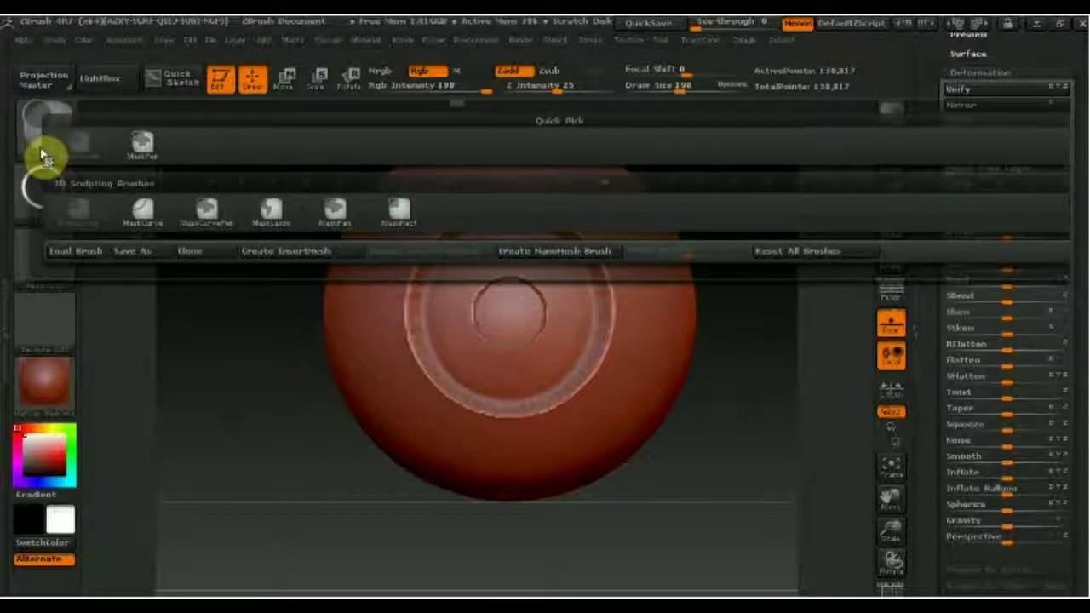
click(142, 146)
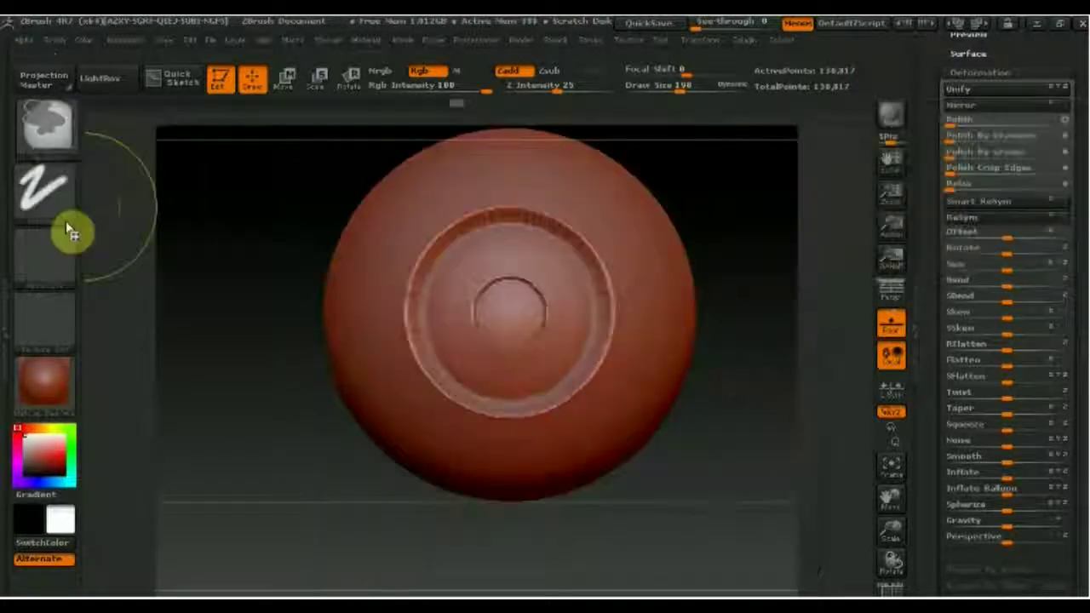
click(43, 204)
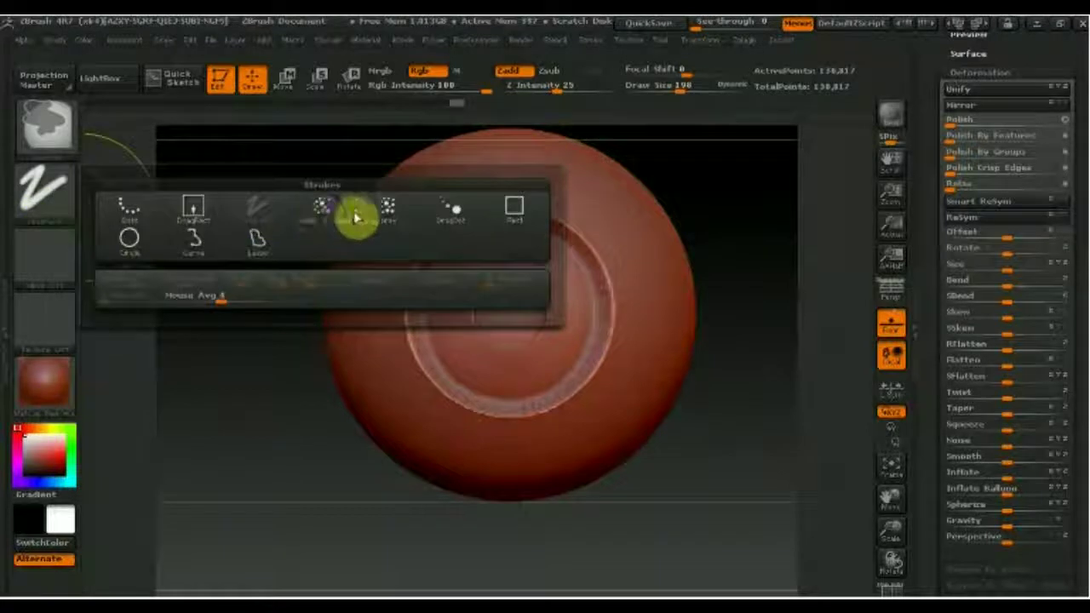
click(515, 209)
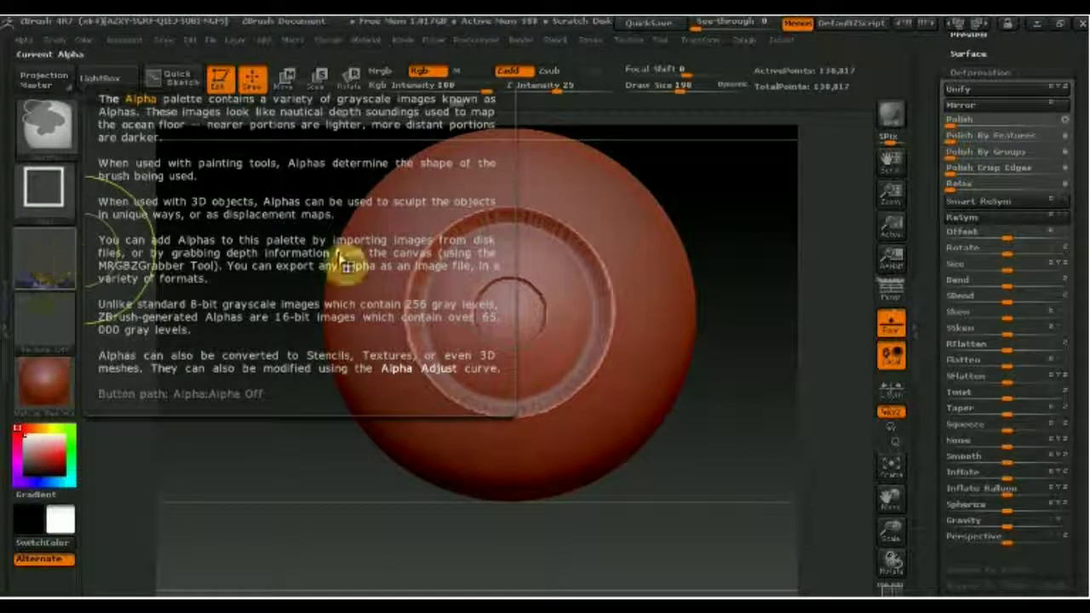
click(47, 260)
click(453, 272)
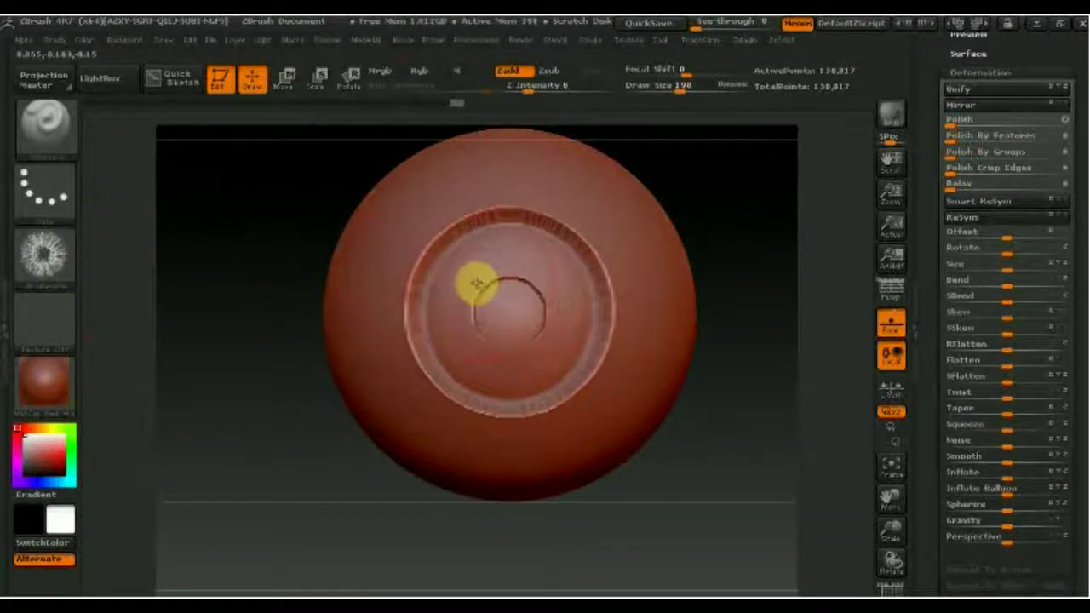
Ctrl-drag the iris-alpha mask over the eye's centre, resizing it to fit the ring.
key(ctrl)
mouse_move(470, 281)
ctrl+mouse_down()
mouse_move(609, 421)
mouse_move(630, 425)
mouse_move(647, 459)
mouse_move(609, 402)
ctrl+mouse_up()
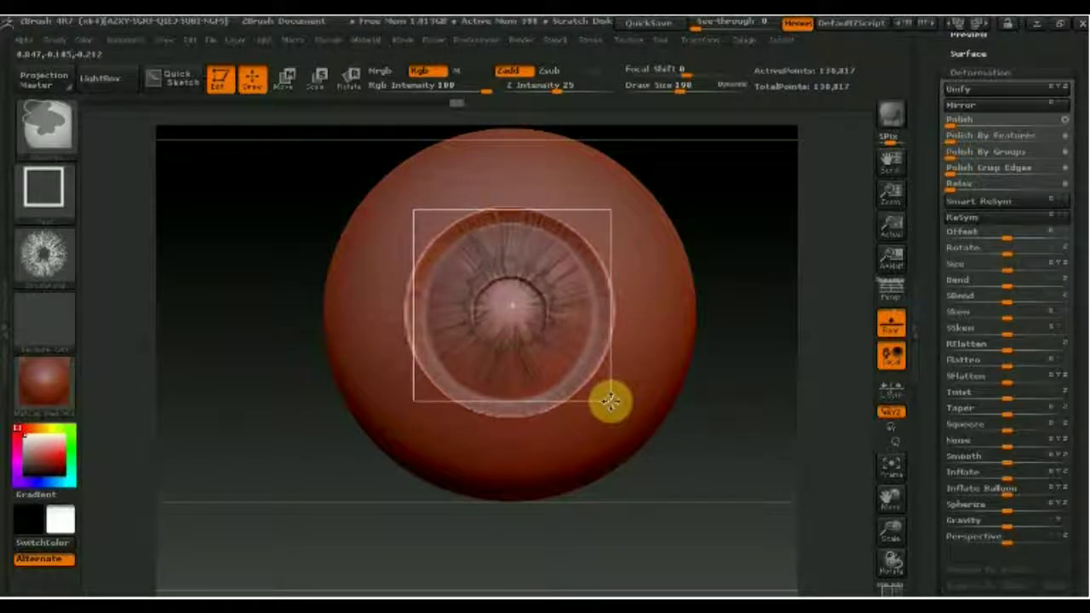
ctrl+drag(609, 402, 611, 413)
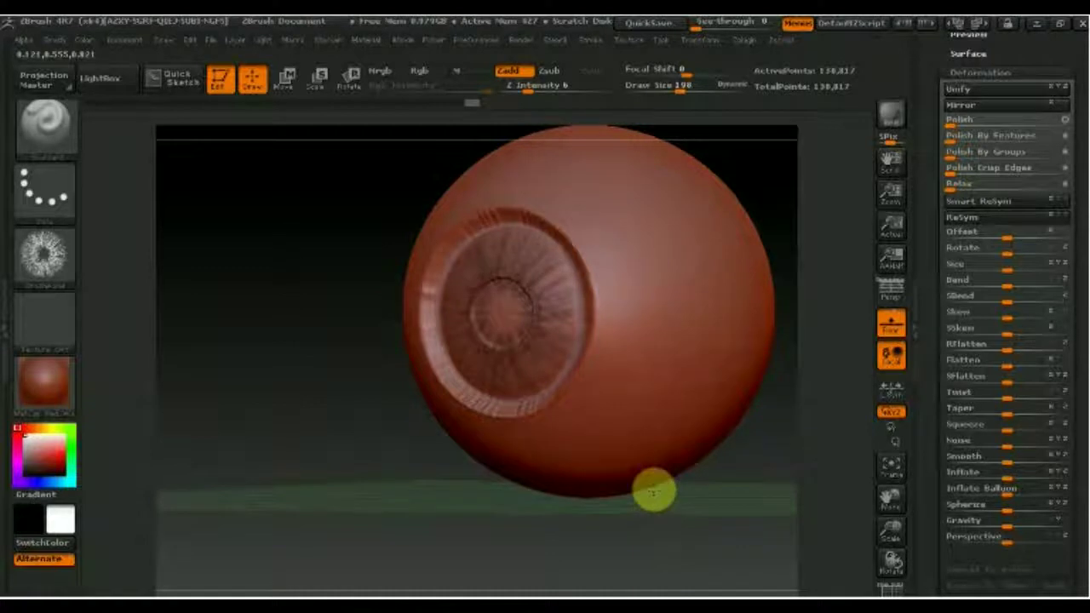
Push the masked iris into radial streaks with the Deformation Size slider.
drag(654, 492, 652, 488)
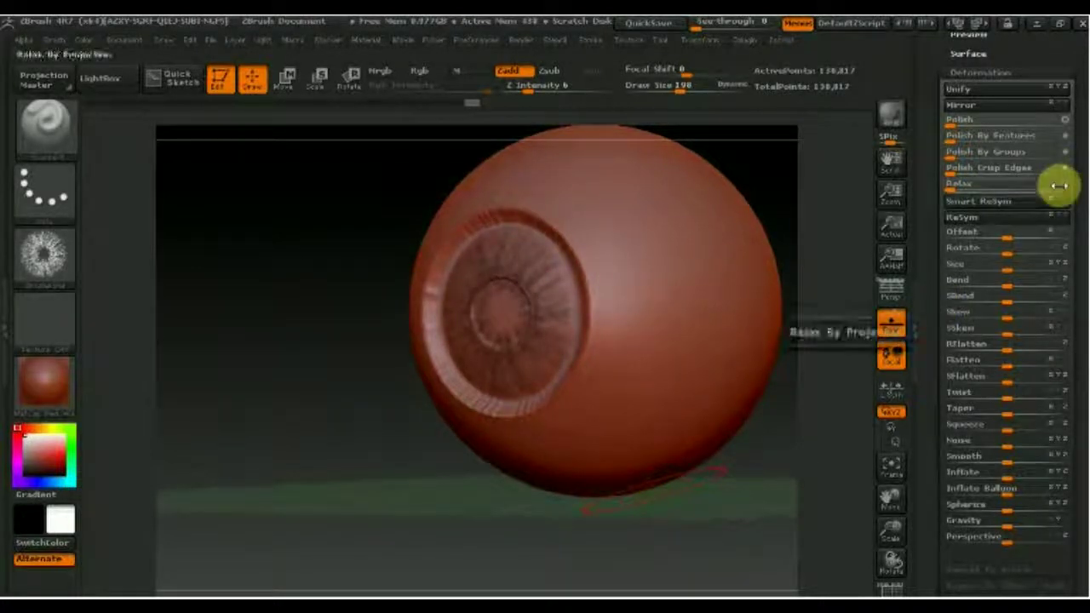
key(ctrl)
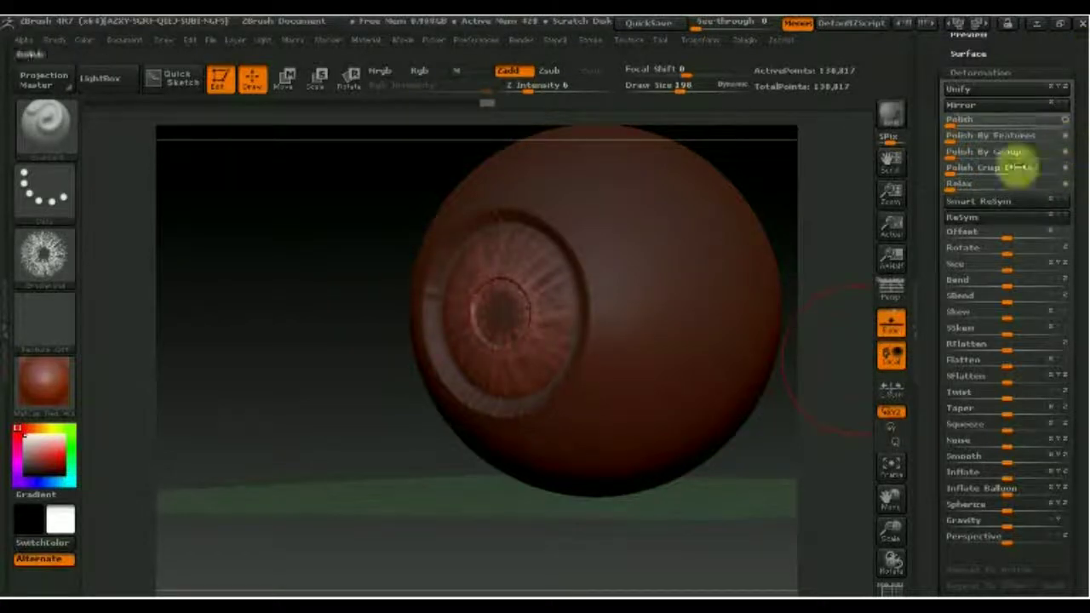
drag(1007, 269, 998, 271)
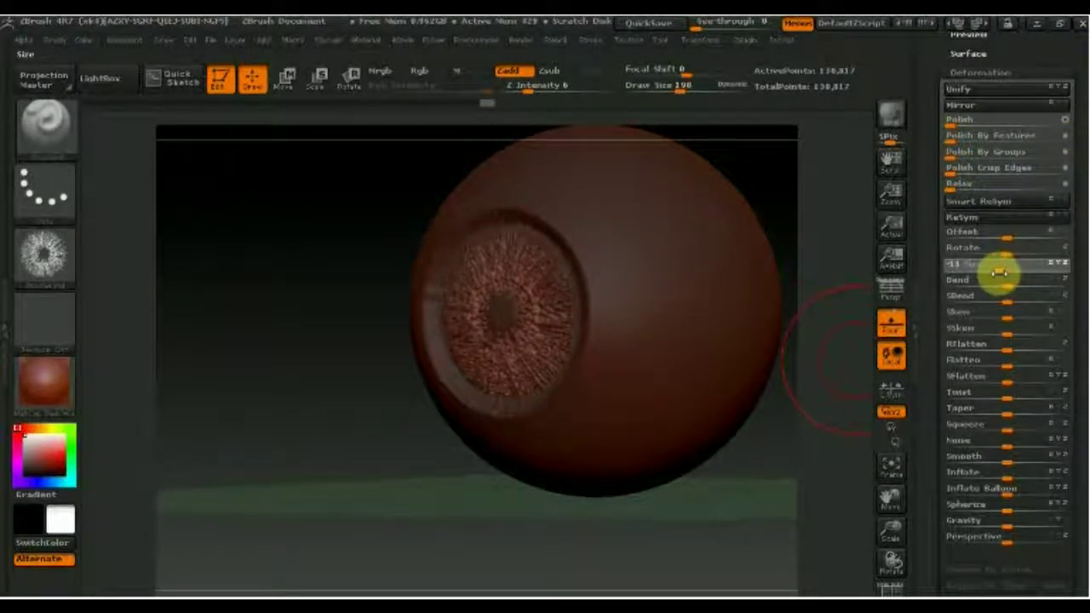
drag(999, 272, 996, 271)
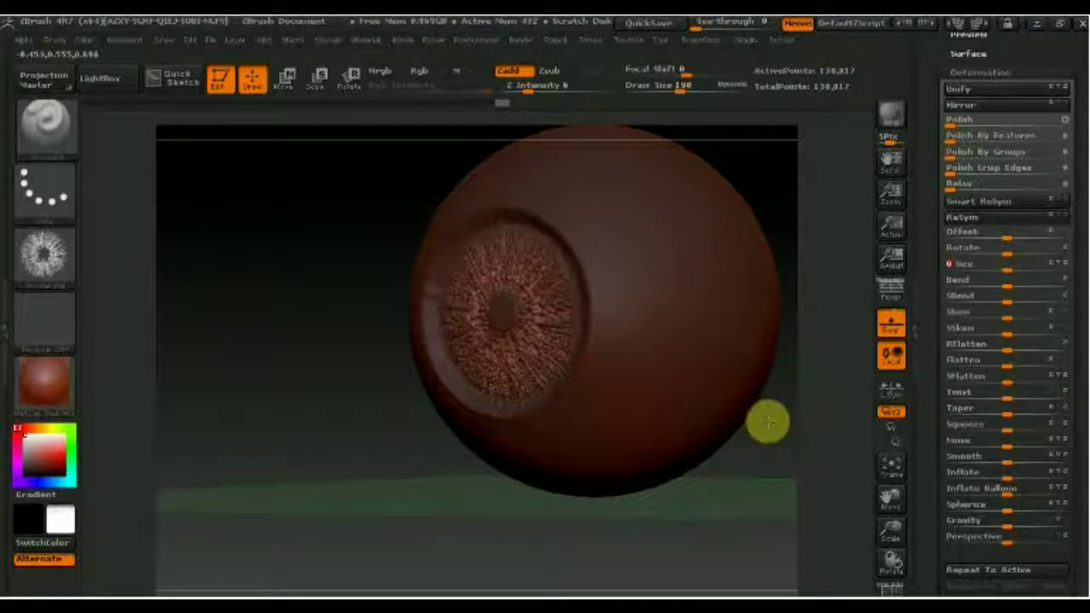
shift+drag(793, 418, 831, 377)
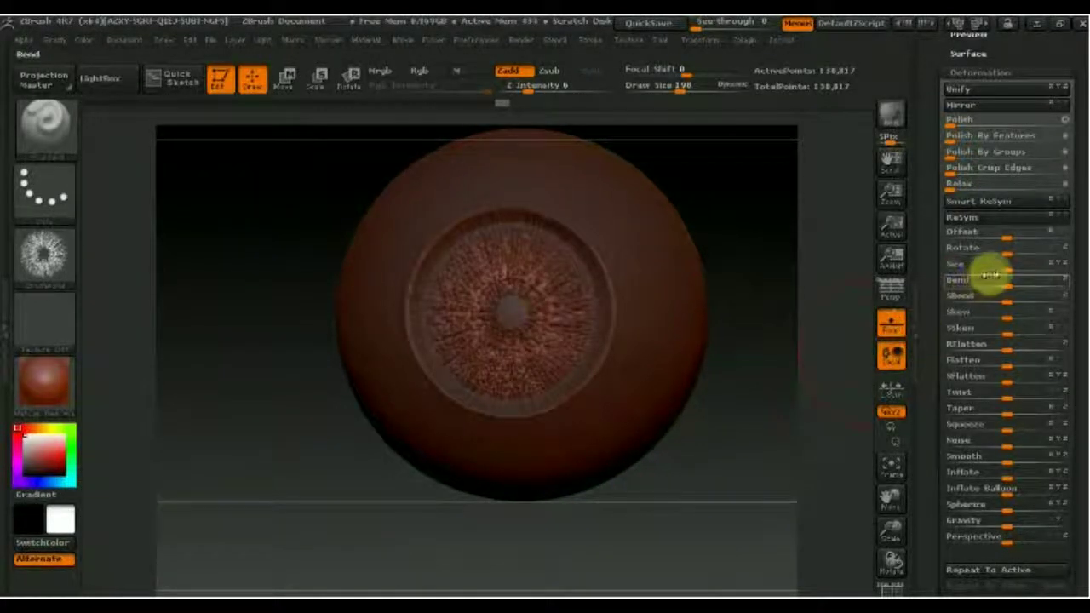
drag(1010, 267, 1016, 272)
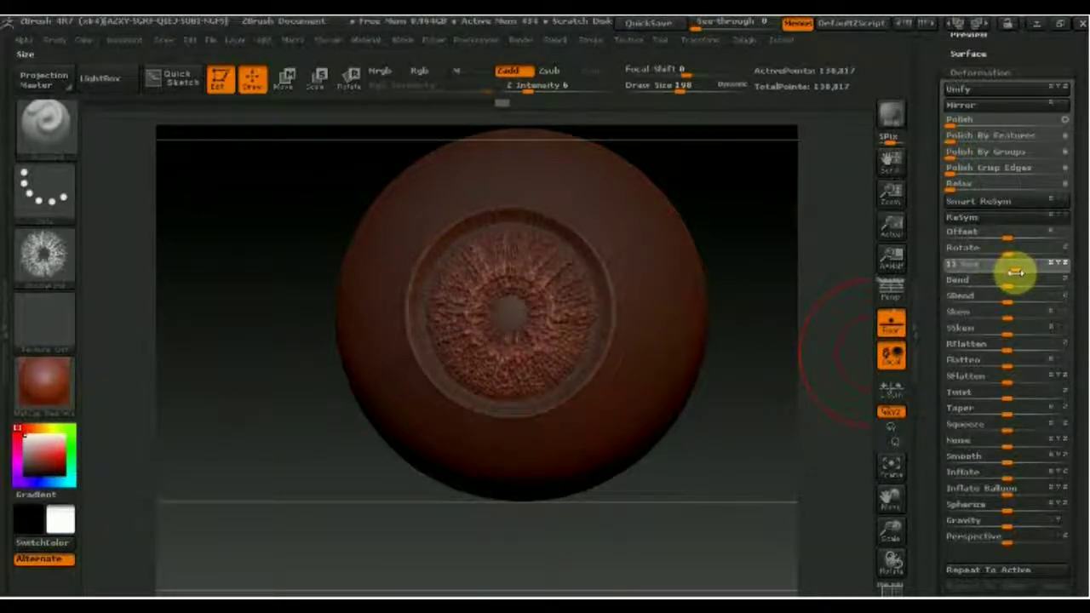
Clear the mask and sculpt radial ridges around the iris, checking it from the side.
mouse_move(207, 265)
ctrl+mouse_down()
mouse_move(256, 344)
mouse_move(234, 372)
mouse_move(271, 373)
mouse_move(253, 377)
ctrl+mouse_up()
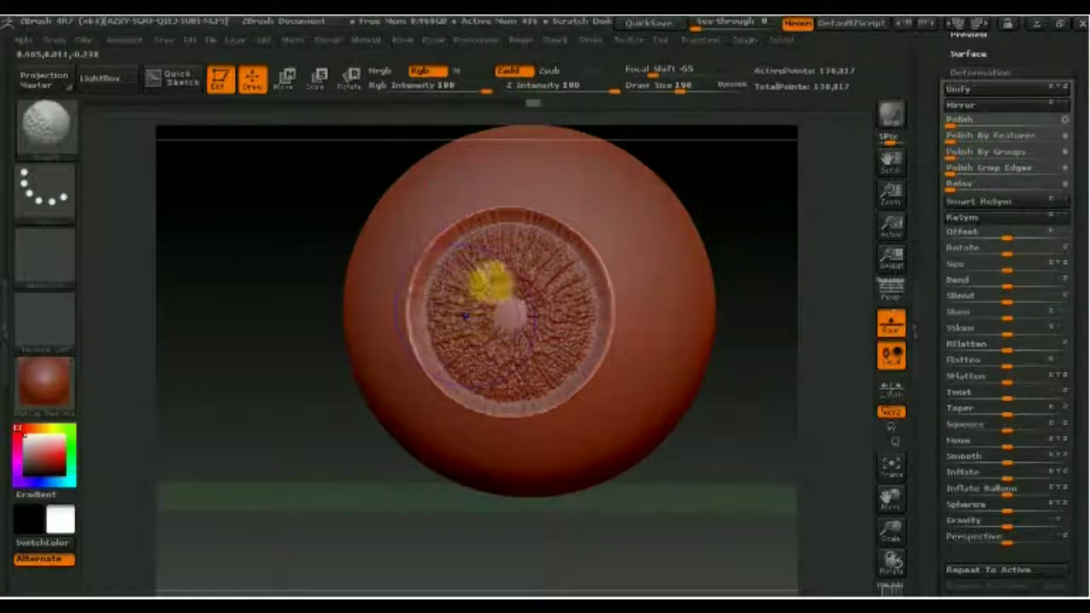
mouse_move(489, 283)
mouse_down()
mouse_move(551, 309)
mouse_move(565, 353)
mouse_move(494, 372)
mouse_move(447, 338)
mouse_move(462, 267)
mouse_move(519, 255)
mouse_up()
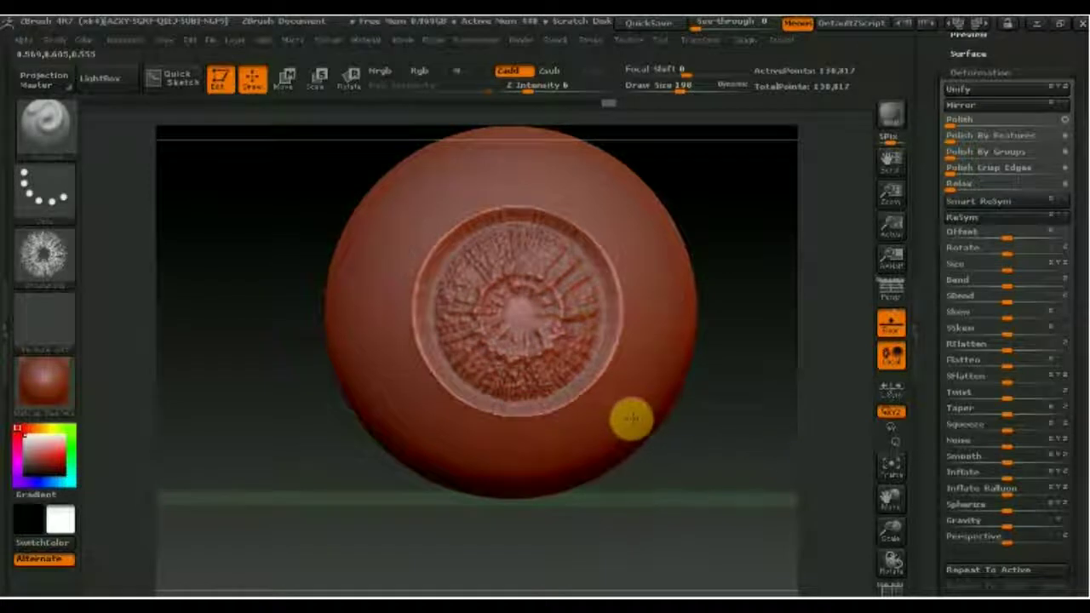
mouse_move(669, 418)
mouse_down()
mouse_move(633, 427)
mouse_move(457, 286)
mouse_up()
drag(440, 365, 465, 398)
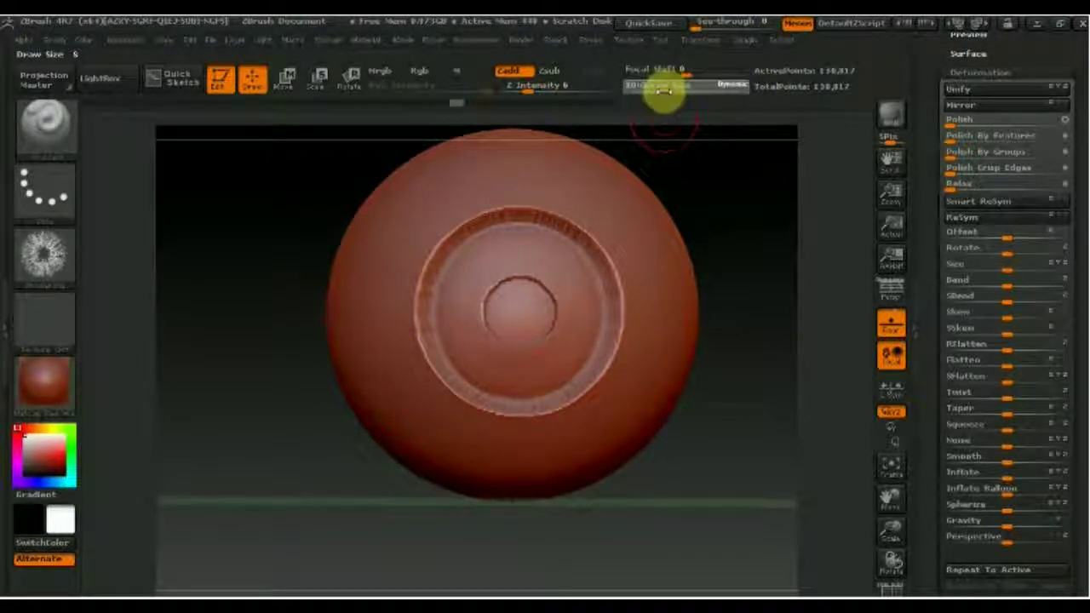
Inset a circular groove around the inner ring with a curve stroke at Z Intensity 2.
drag(730, 221, 739, 215)
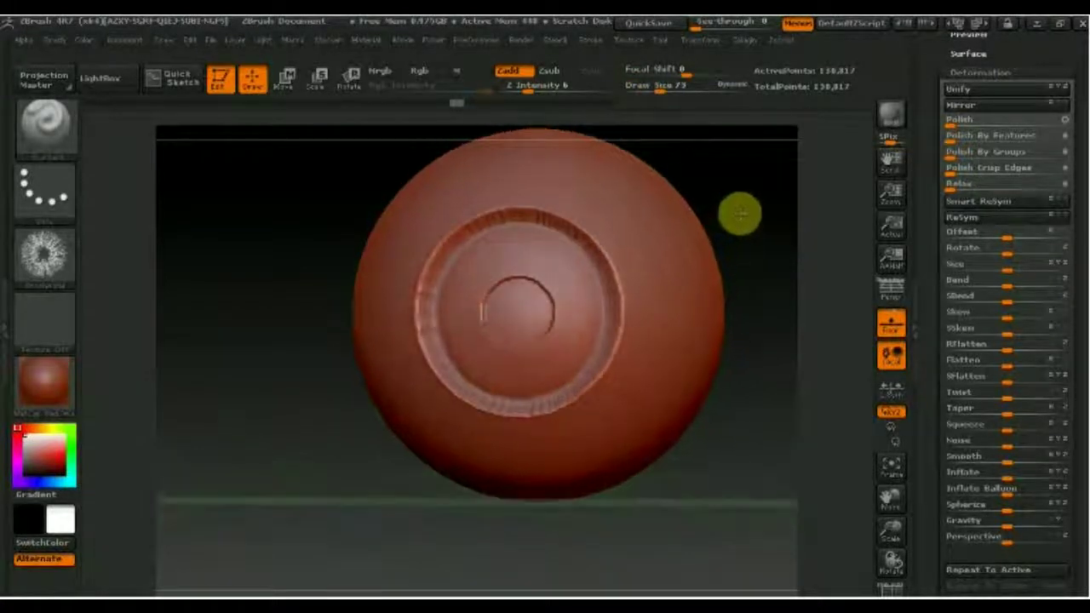
drag(681, 255, 566, 319)
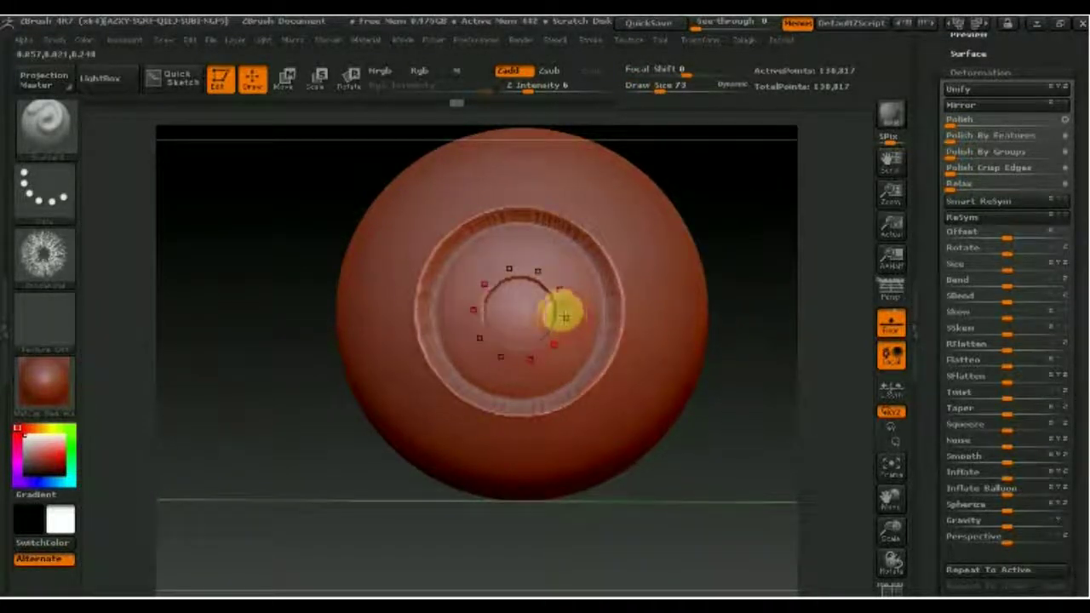
drag(565, 317, 550, 280)
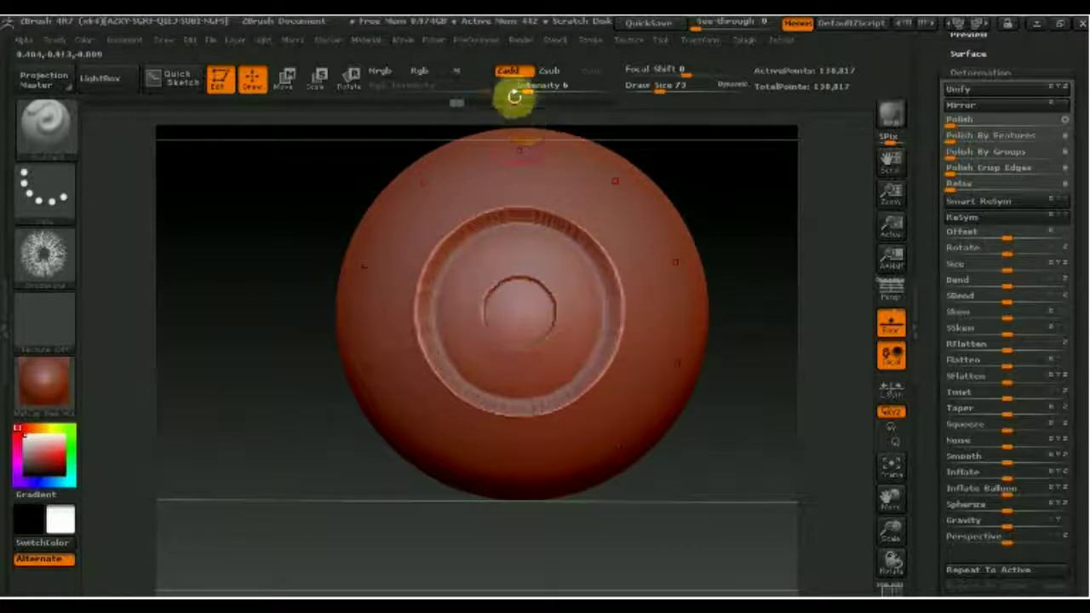
drag(518, 85, 526, 90)
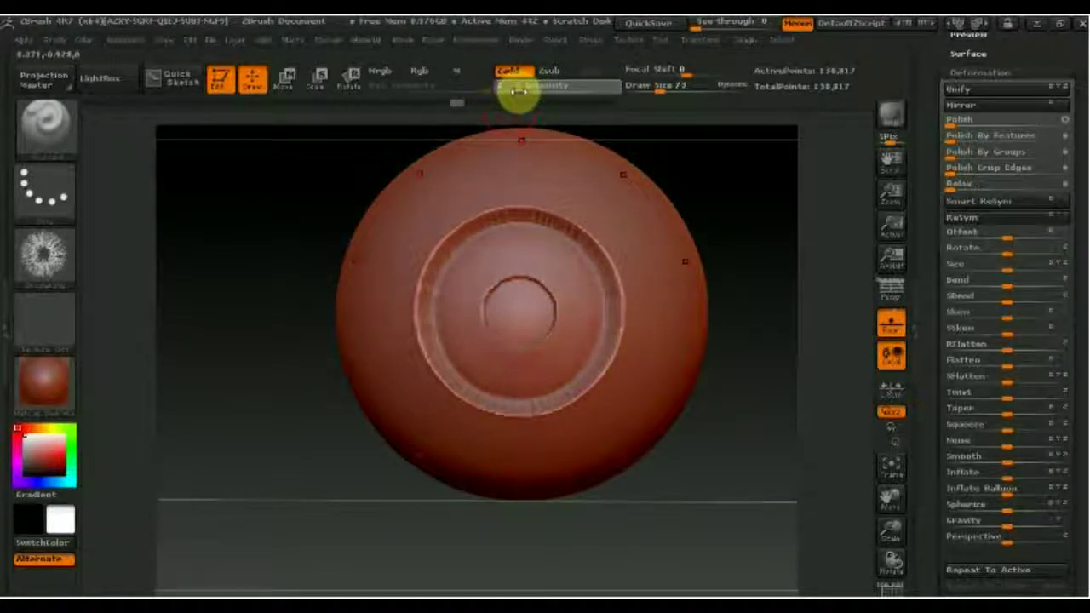
drag(518, 92, 523, 78)
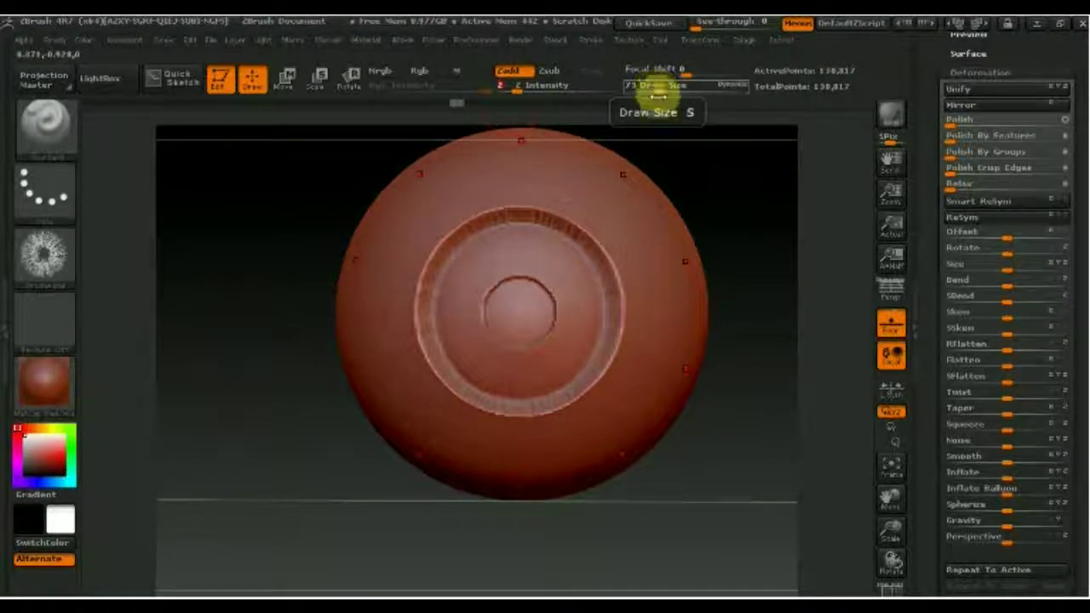
drag(555, 236, 528, 252)
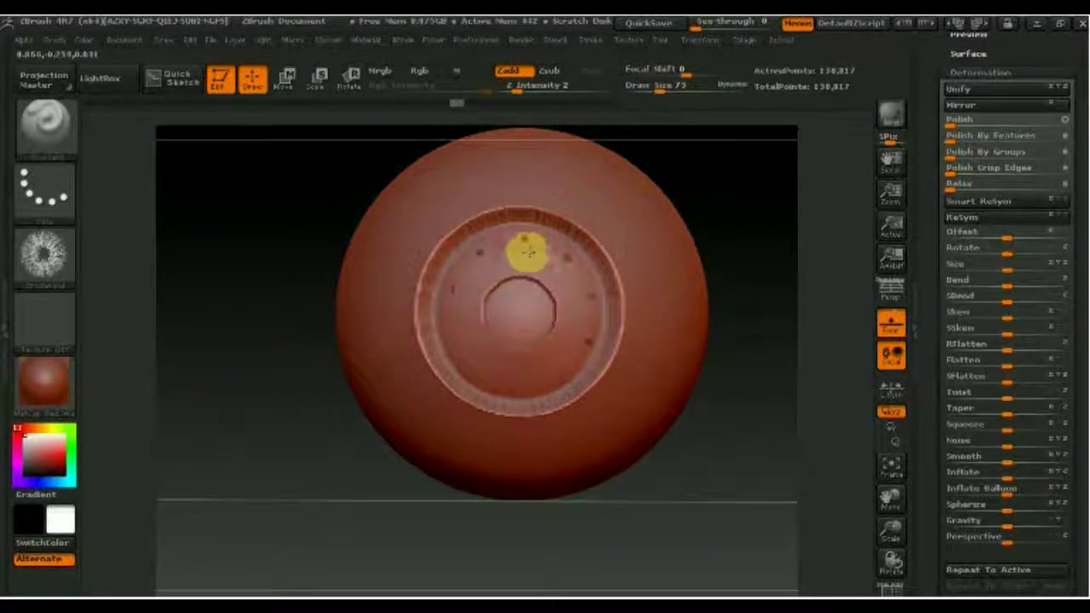
click(525, 249)
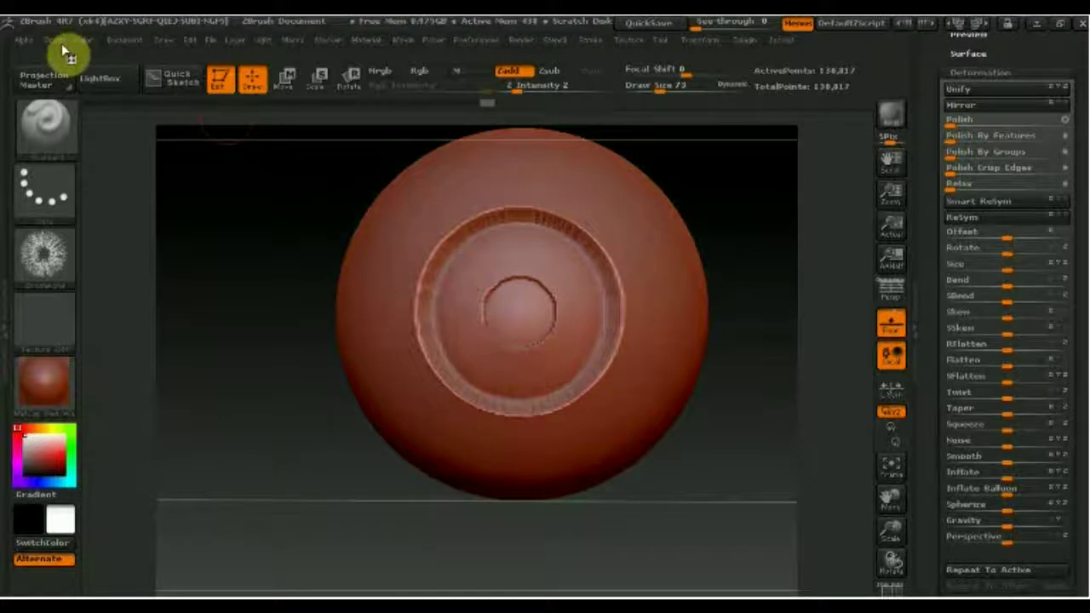
Apply another curve around the inner circle and raise Z Intensity to 7.
click(61, 42)
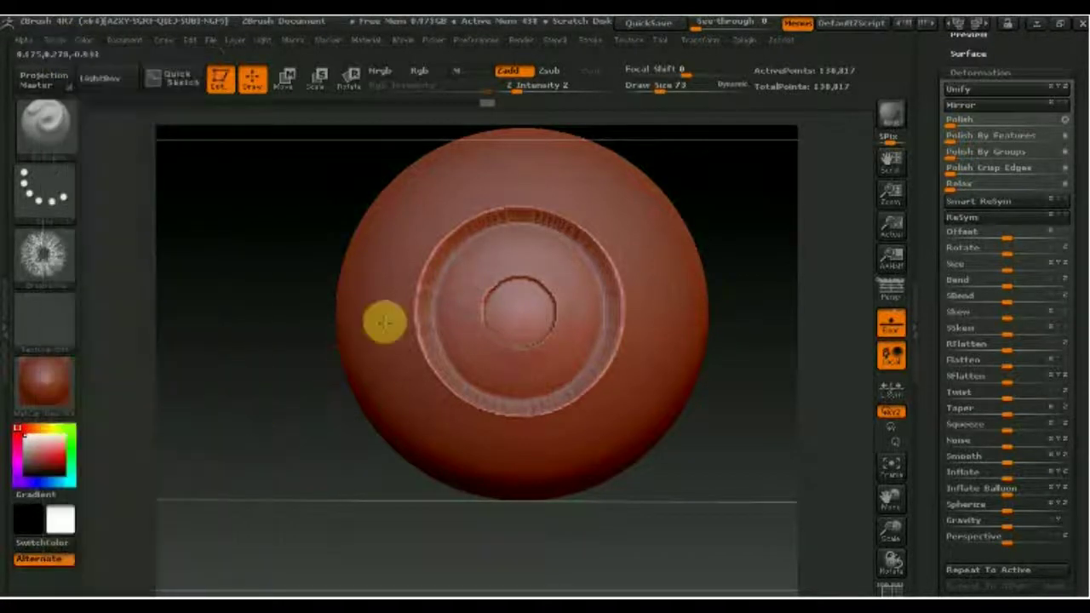
mouse_move(479, 287)
mouse_down()
mouse_move(493, 288)
mouse_move(486, 272)
mouse_up()
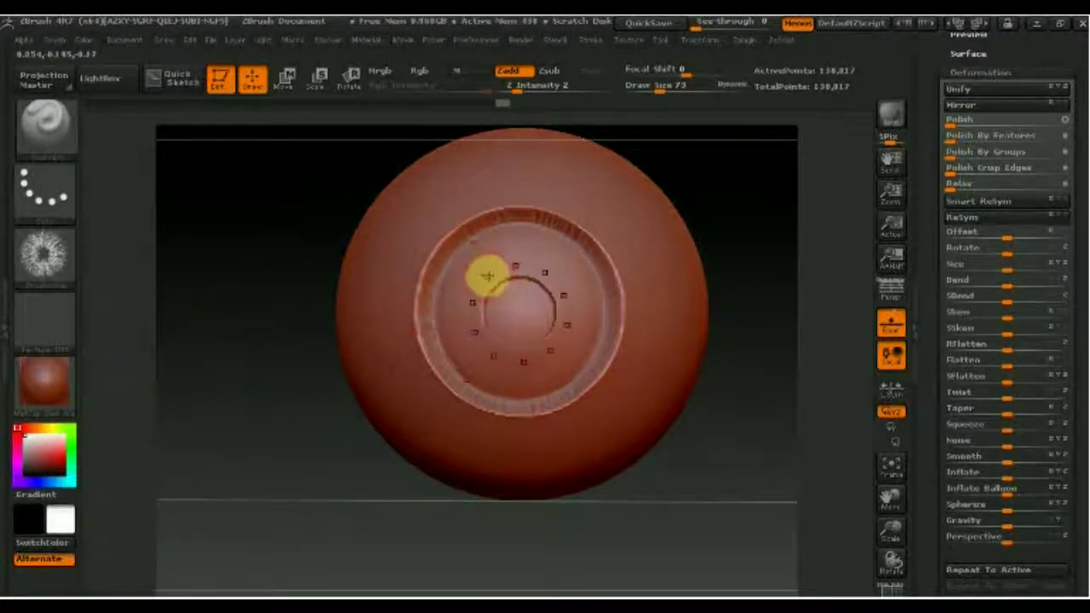
click(486, 272)
drag(528, 89, 511, 89)
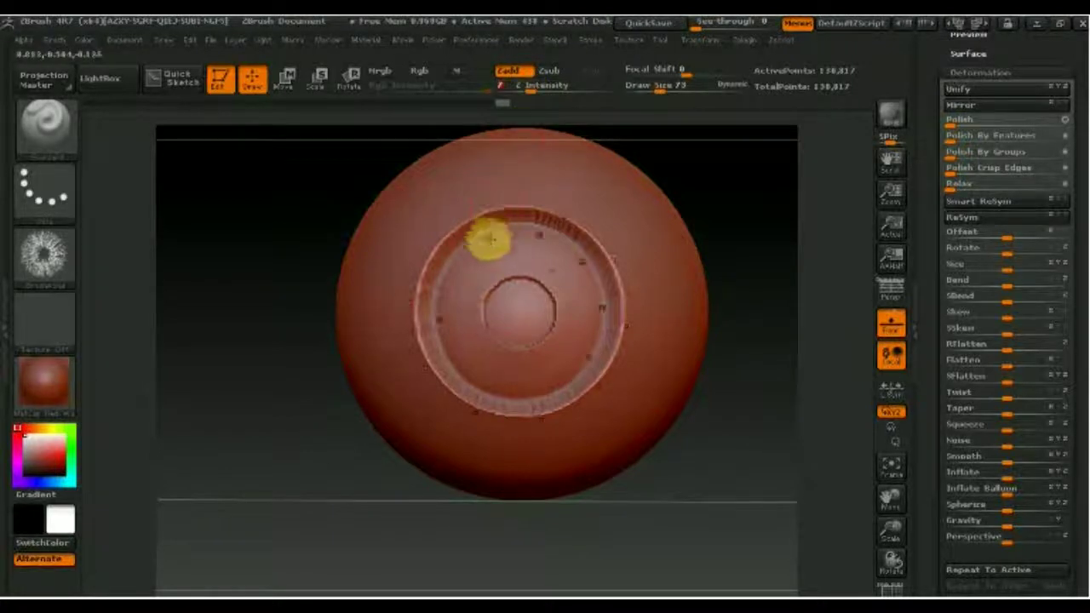
drag(479, 259, 493, 277)
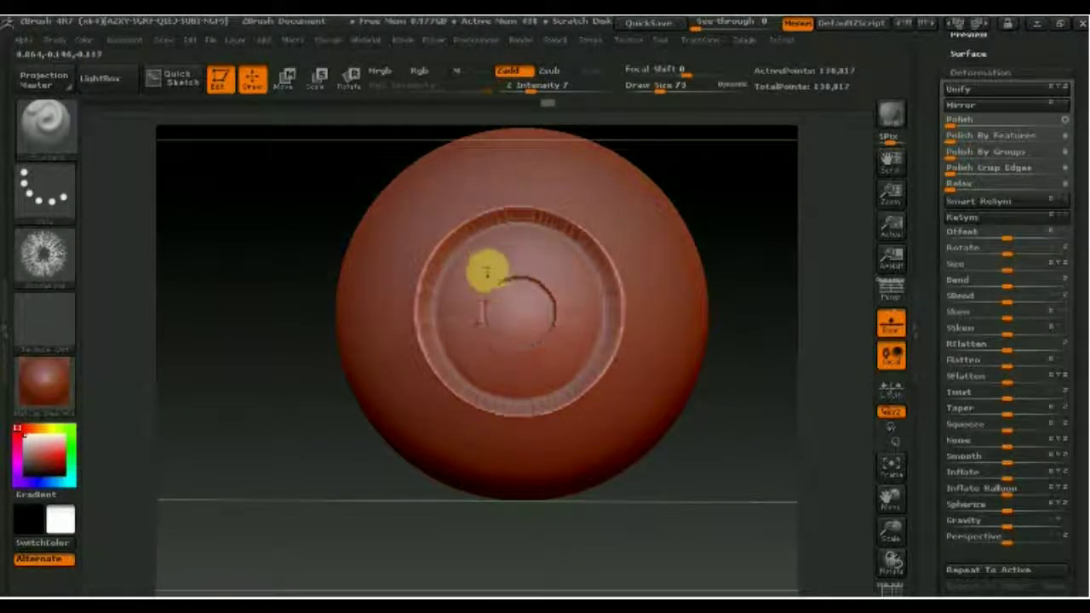
Set Draw Size to 30 and draw curve arcs around the pupil area.
click(653, 86)
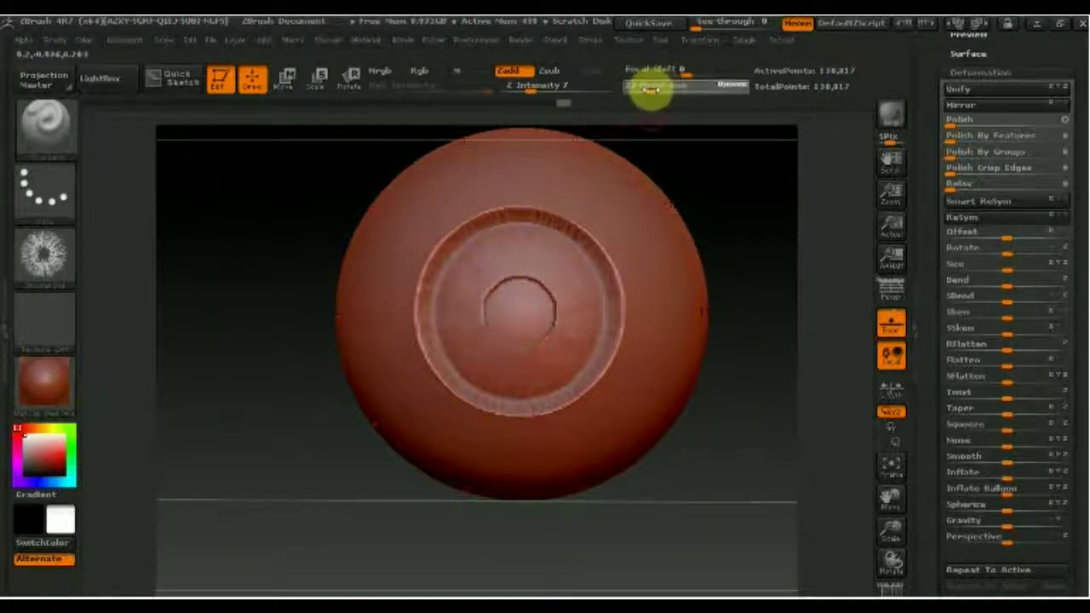
text(30)
key(Return)
drag(540, 246, 502, 279)
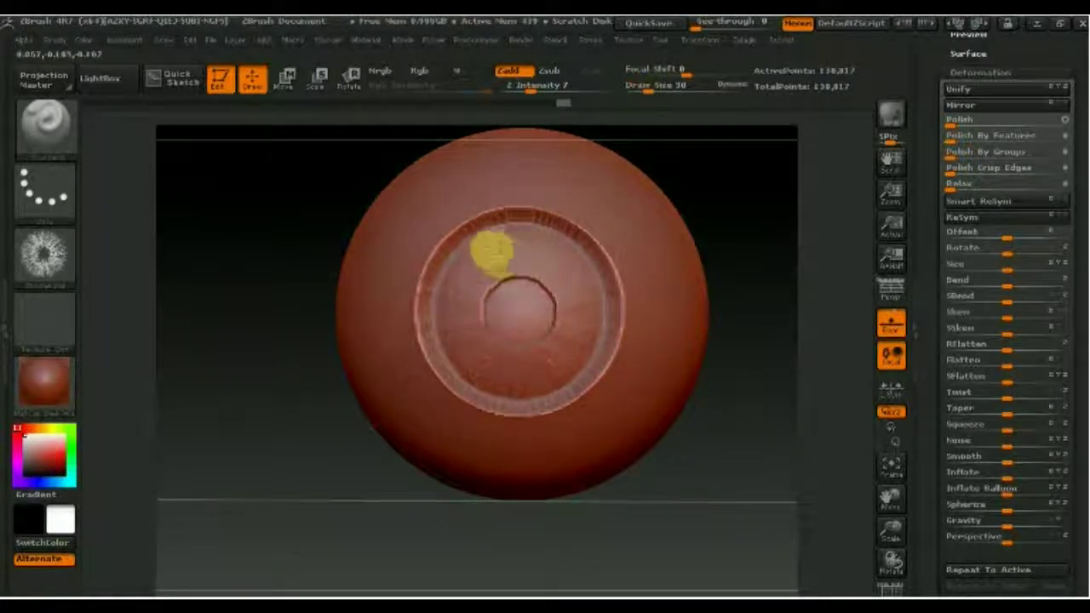
click(538, 87)
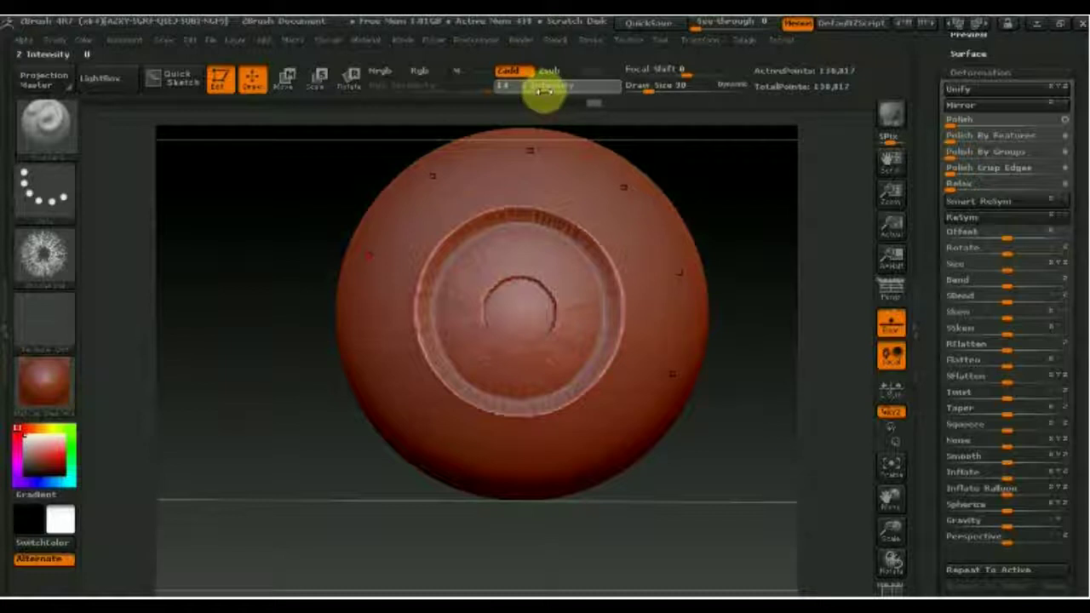
key(Return)
mouse_move(530, 238)
mouse_down()
mouse_move(508, 274)
mouse_move(499, 230)
mouse_move(517, 277)
mouse_move(516, 231)
mouse_move(482, 250)
mouse_move(691, 228)
mouse_move(725, 264)
mouse_up()
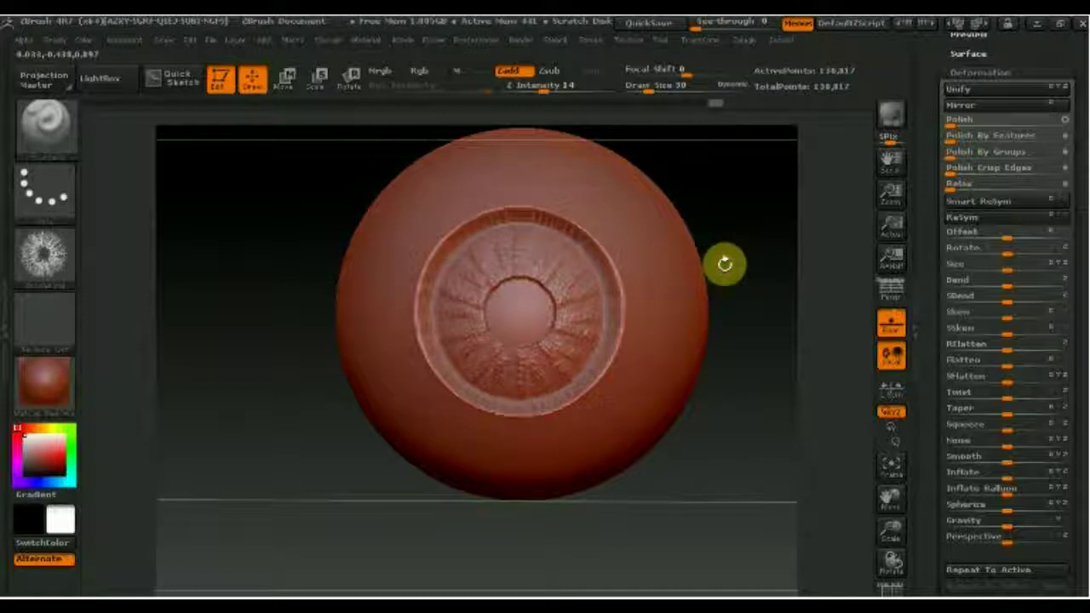
Swap briefly to the rectangle-stamp brush, return to the curve brush, and tilt the eyeball.
key(b)
key(b)
key(c)
key(s)
drag(292, 219, 566, 114)
click(552, 85)
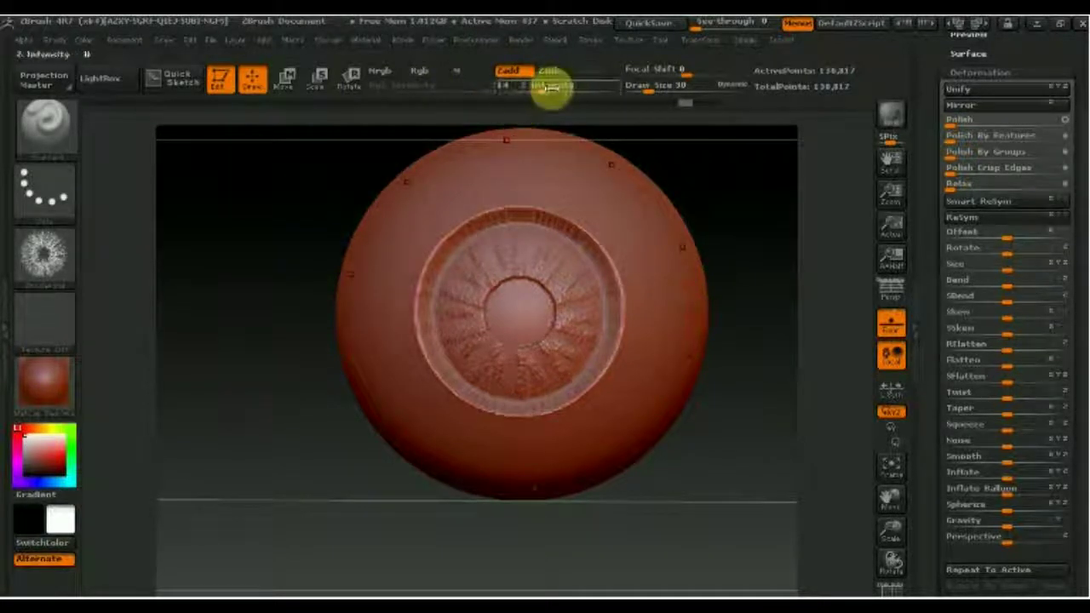
Carve deeper iris grooves with Zsub on, Z Intensity 25 then 30.
text(25)
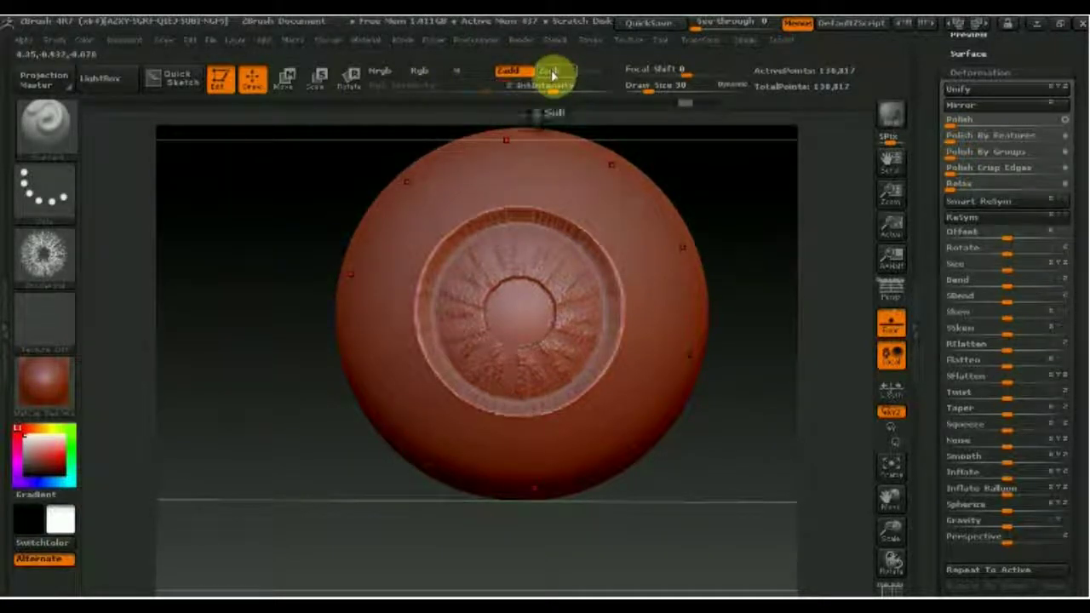
click(550, 72)
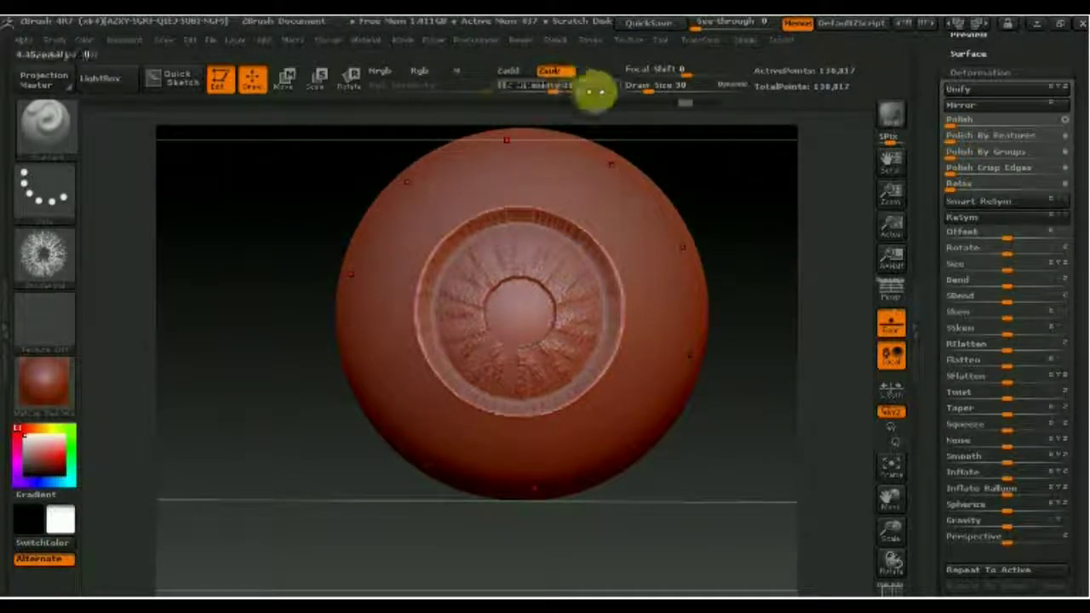
click(645, 89)
click(560, 88)
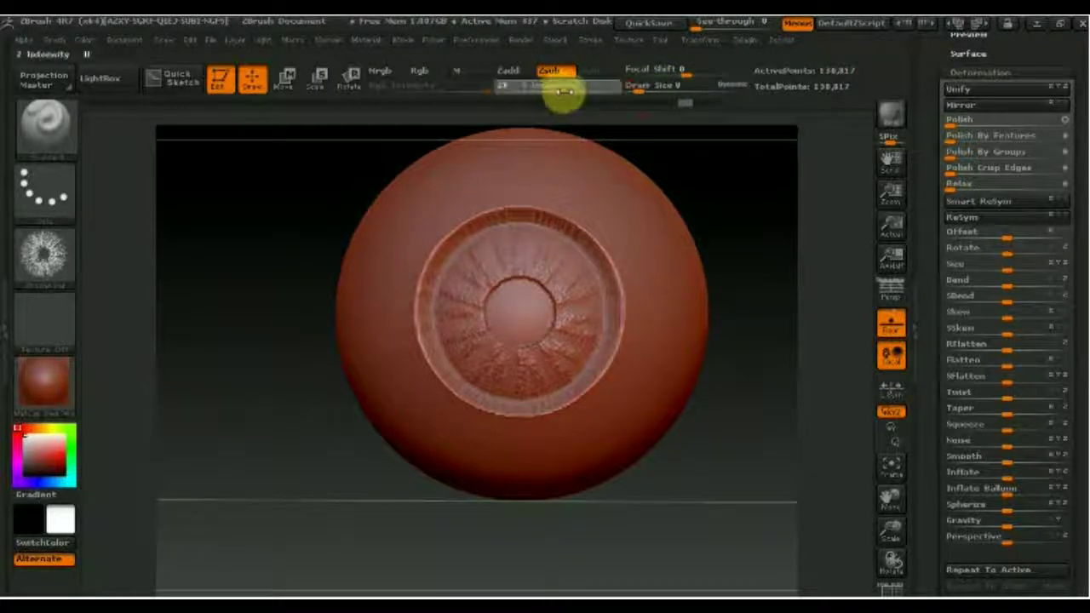
text(30)
key(Return)
click(526, 276)
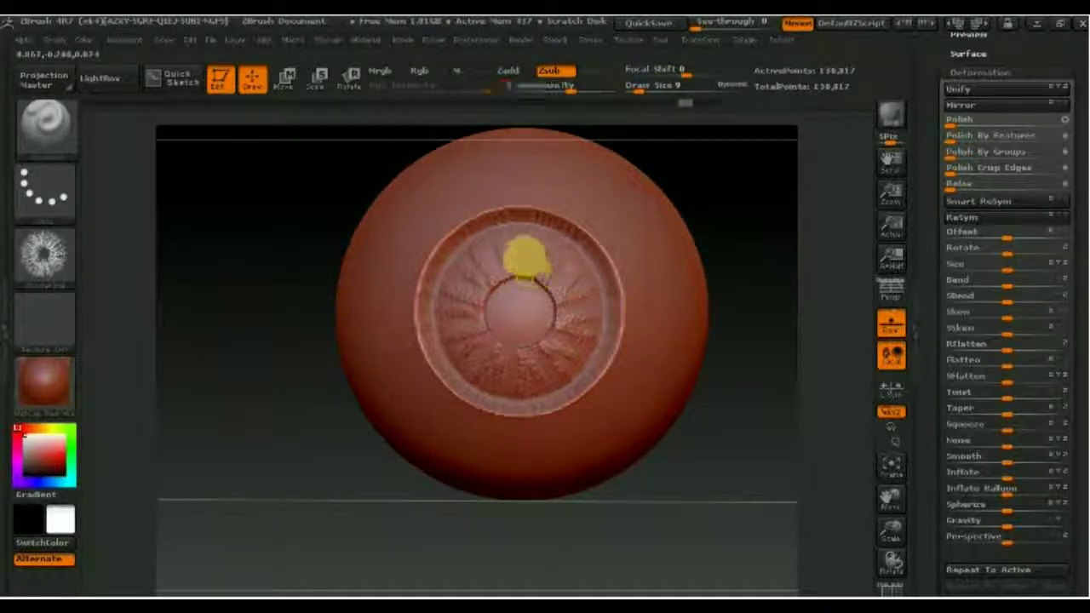
mouse_move(519, 251)
mouse_down()
mouse_move(511, 273)
mouse_move(483, 237)
mouse_move(499, 280)
mouse_move(469, 309)
mouse_move(480, 318)
mouse_move(445, 314)
mouse_move(469, 323)
mouse_move(458, 331)
mouse_move(530, 262)
mouse_move(530, 239)
mouse_move(659, 268)
mouse_move(627, 280)
mouse_move(656, 260)
mouse_move(606, 289)
mouse_move(599, 336)
mouse_up()
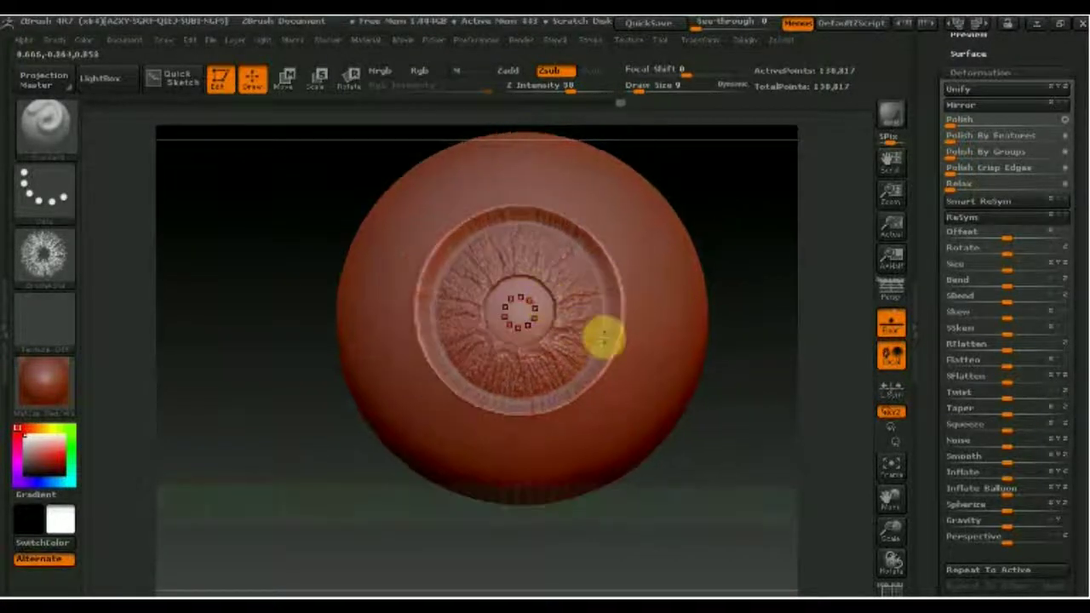
Turn the iris front-on and sculpt jagged fibres along a curve ring around the pupil.
mouse_move(773, 284)
mouse_down()
mouse_move(736, 296)
mouse_move(742, 451)
mouse_move(710, 442)
mouse_up()
click(415, 367)
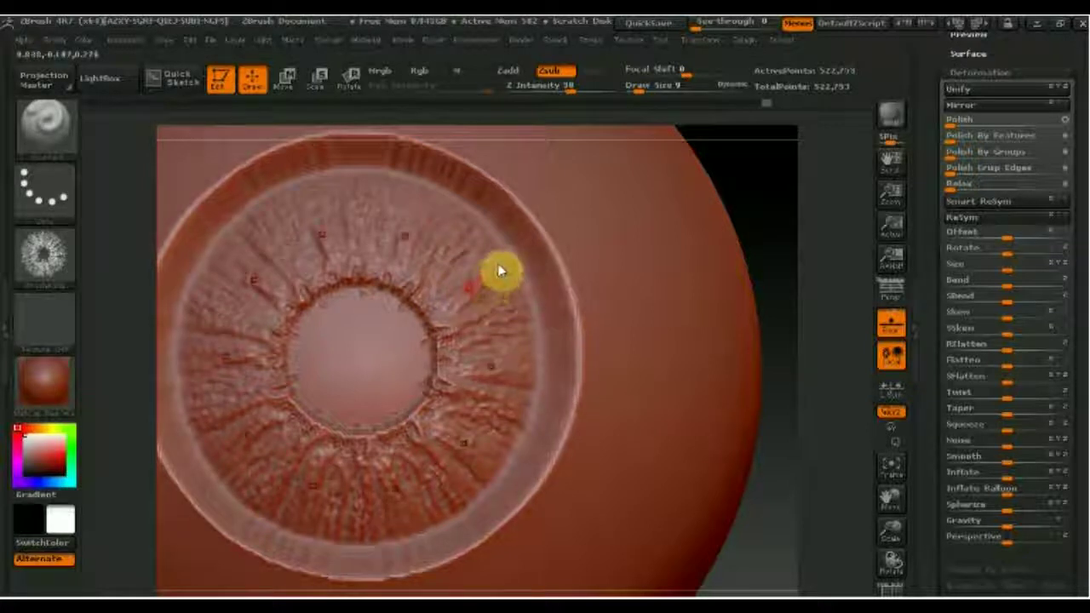
drag(490, 254, 266, 317)
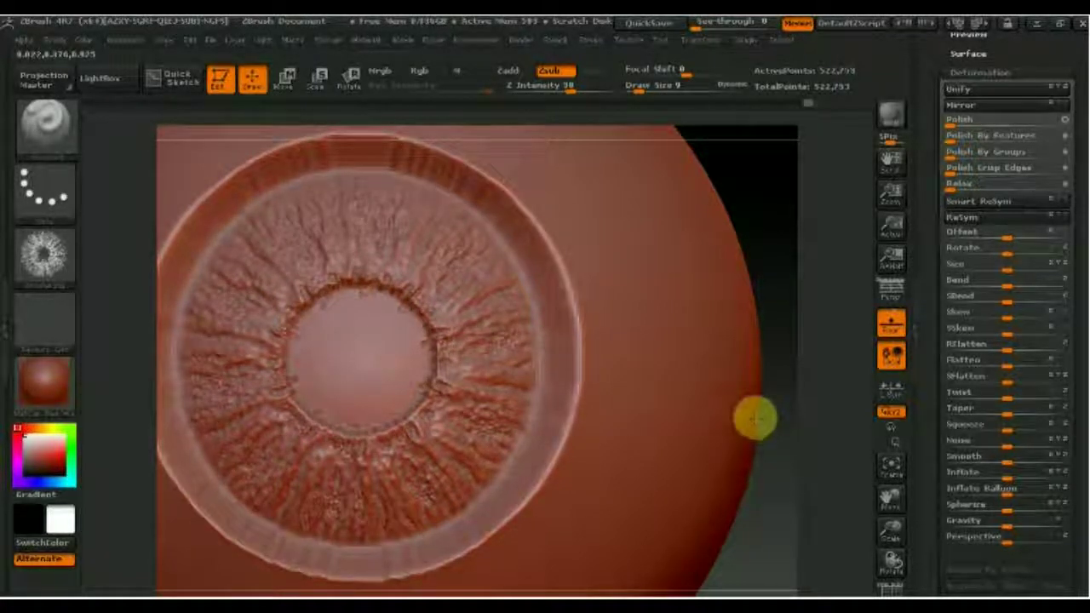
key(f)
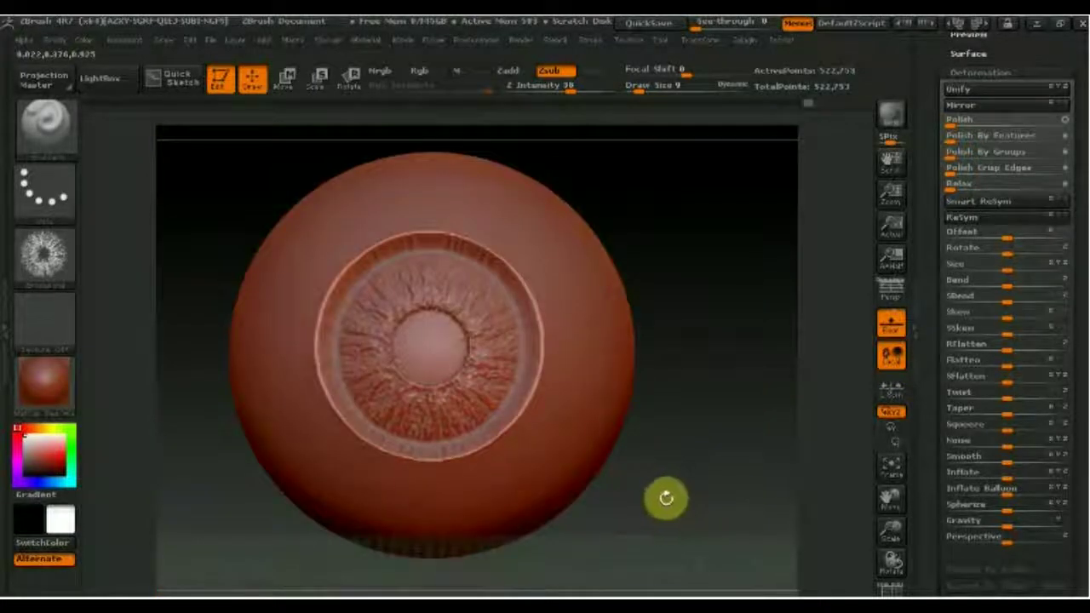
mouse_move(652, 510)
mouse_down()
mouse_move(686, 507)
mouse_move(662, 499)
mouse_up()
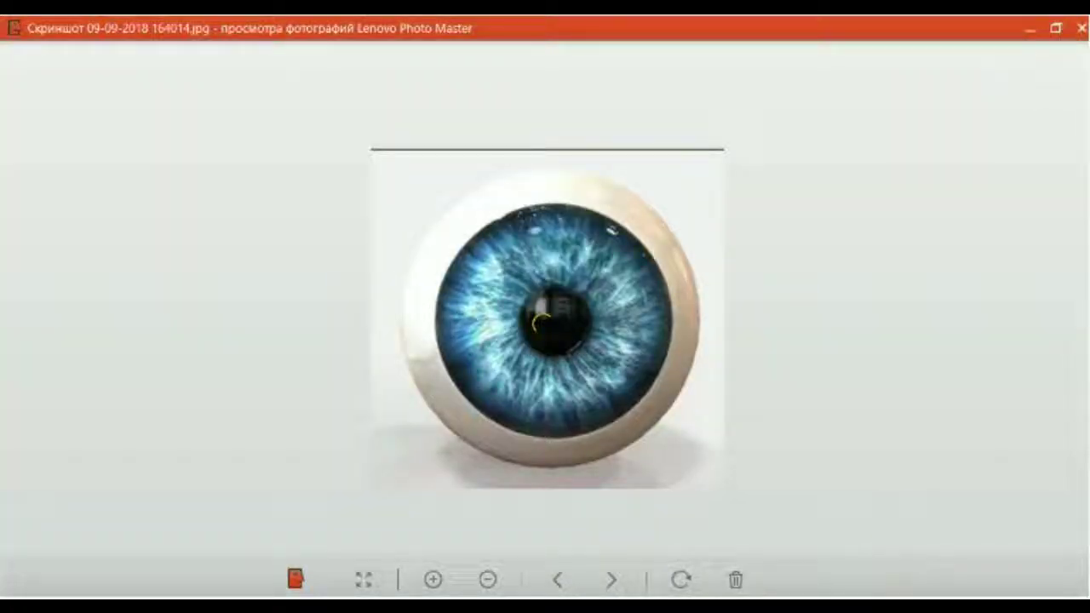
click(791, 596)
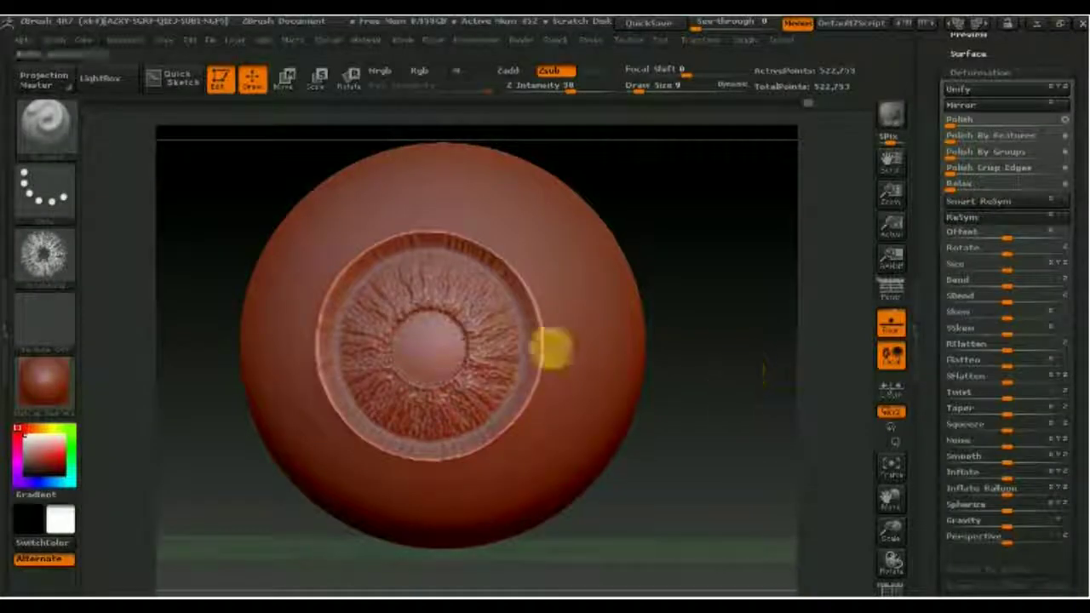
Push the iris fibres outward, then cycle brushes between BMV, BST and BMR.
mouse_move(469, 341)
mouse_down()
mouse_move(486, 292)
mouse_move(454, 309)
mouse_move(468, 307)
mouse_up()
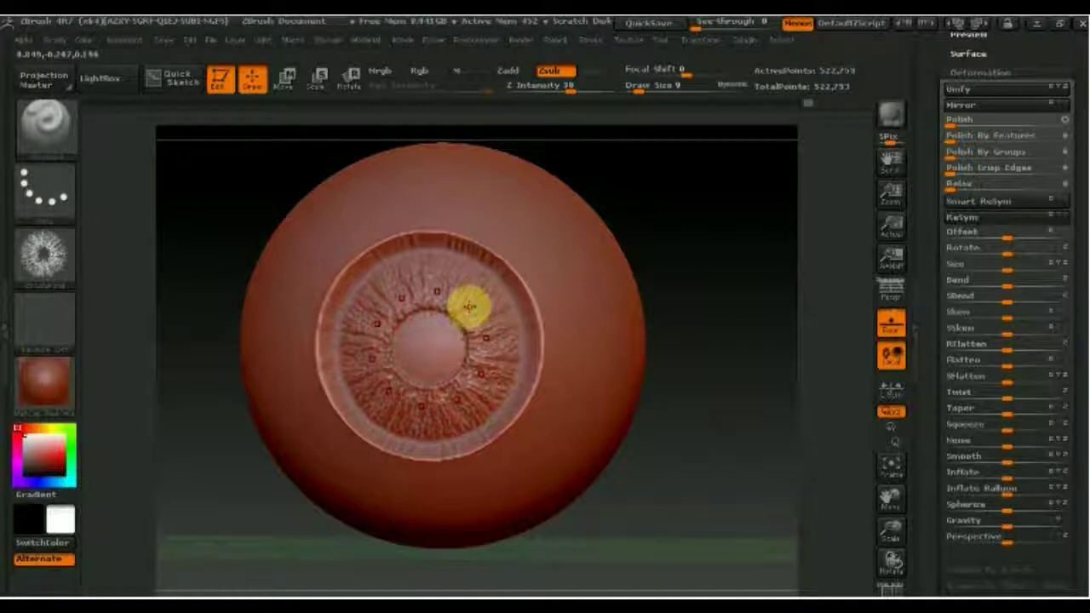
key(b)
key(m)
key(v)
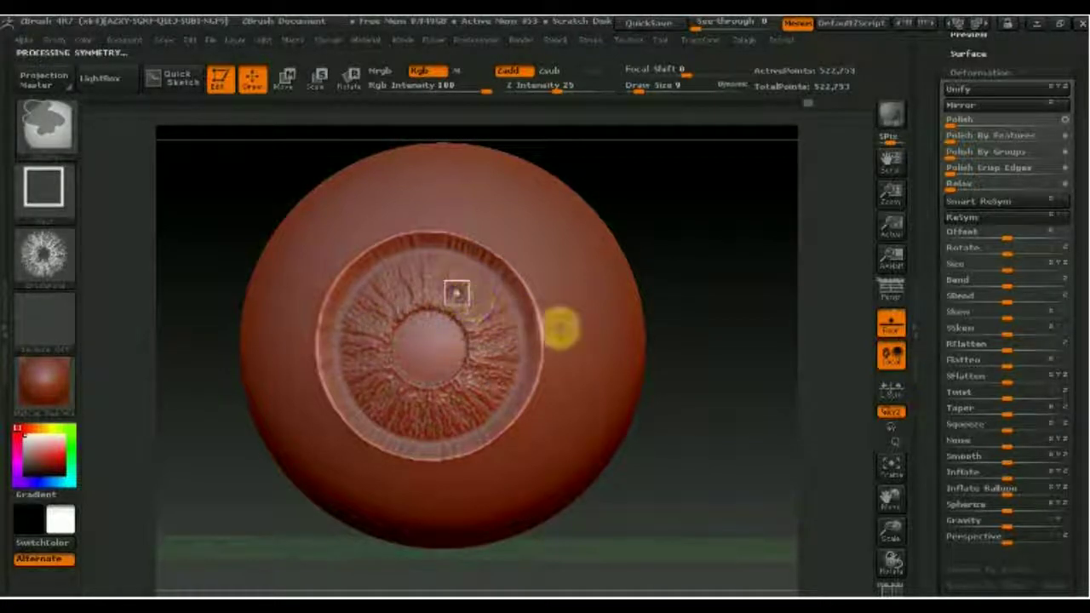
key(b)
key(s)
key(t)
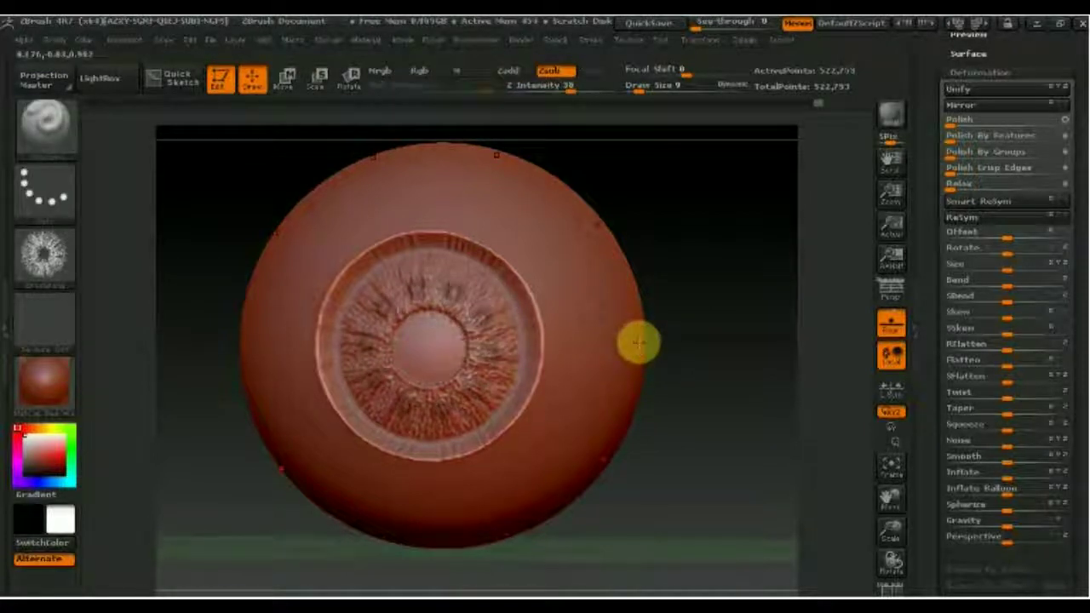
key(b)
key(m)
key(v)
key(b)
key(s)
key(t)
key(b)
key(m)
key(r)
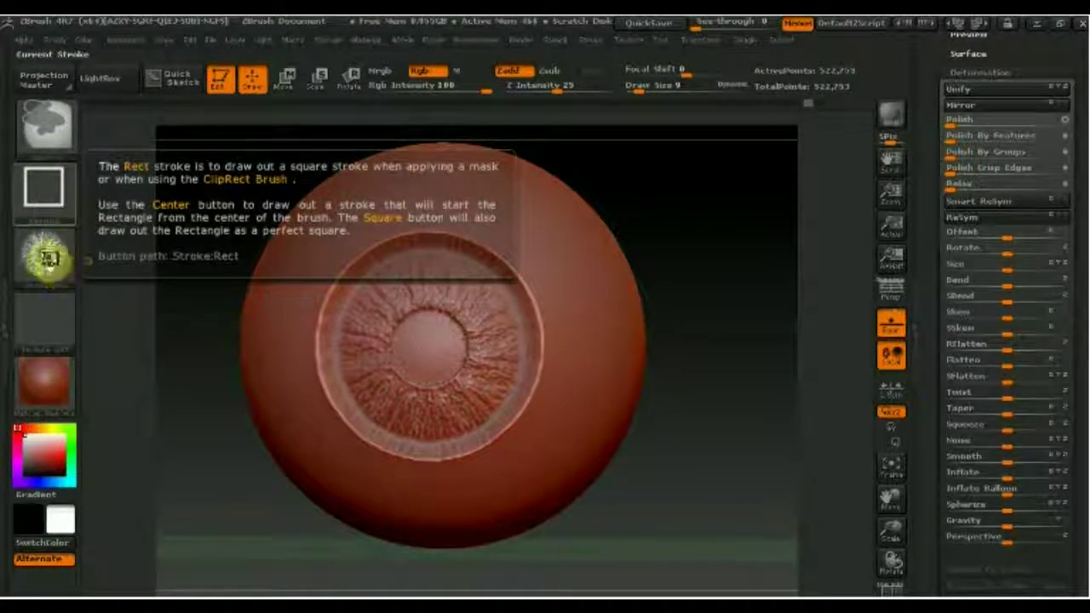
Clear the brush alpha, choose the FreeHand stroke, and paint a test stroke.
click(47, 260)
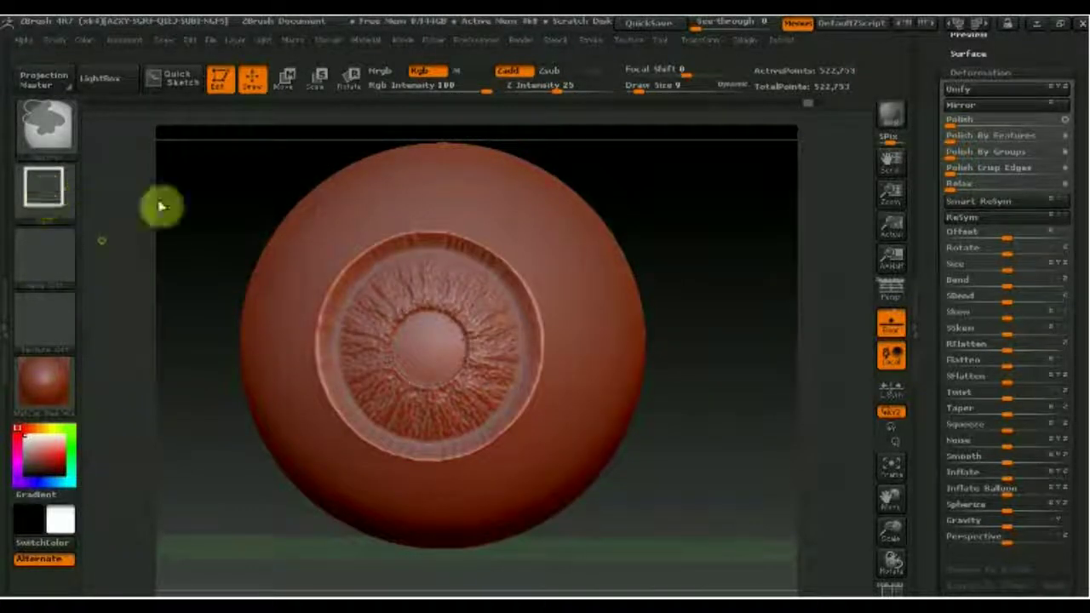
click(43, 187)
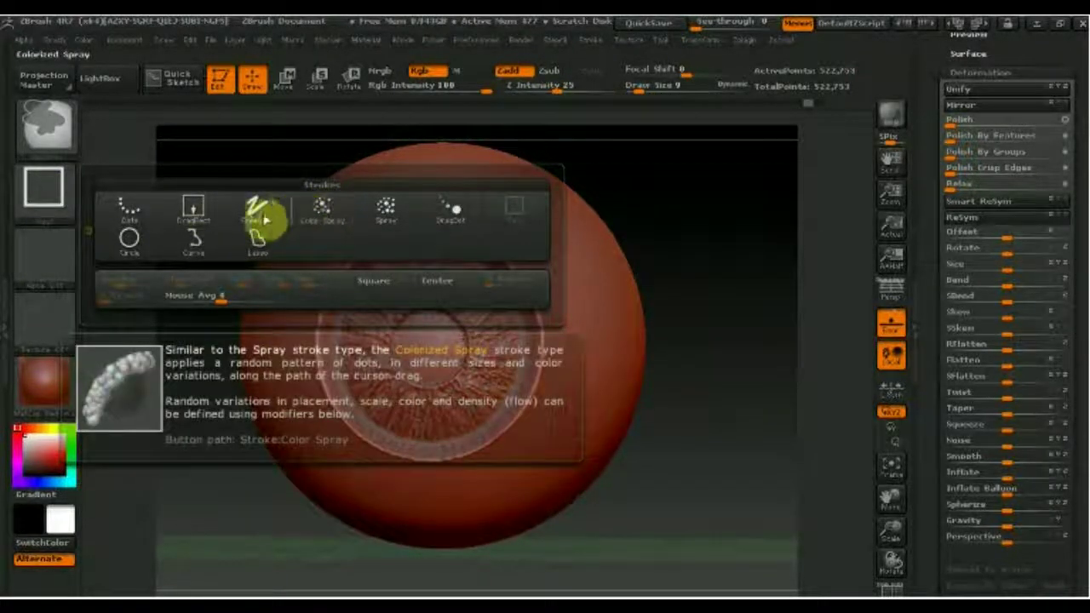
click(255, 213)
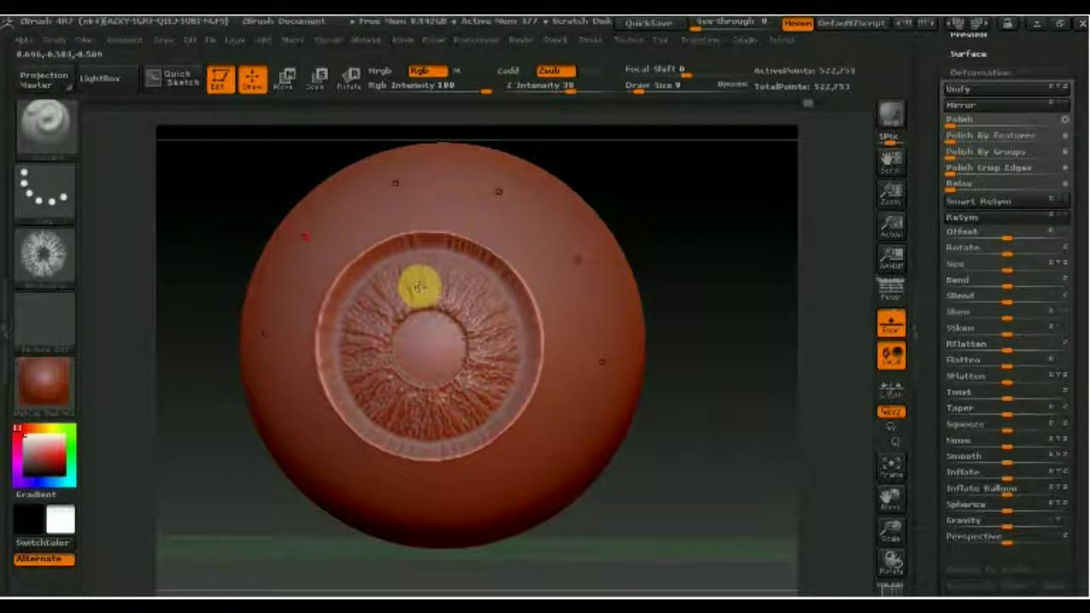
drag(414, 280, 451, 297)
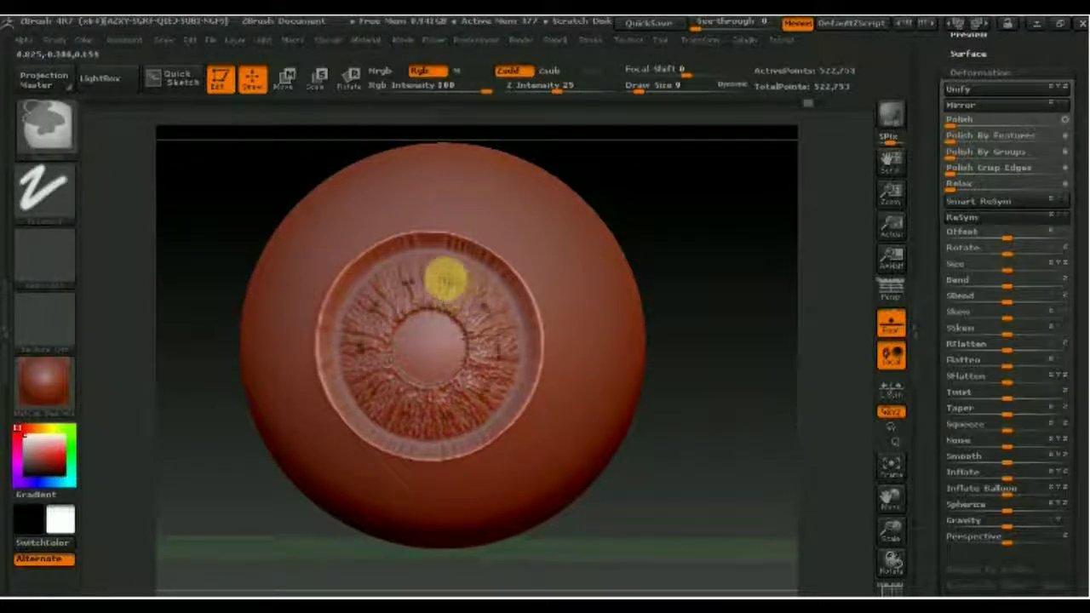
Paint a dark wavy colour ring around the iris with a freehand Rgb stroke, then return to Zsub.
drag(437, 267, 411, 272)
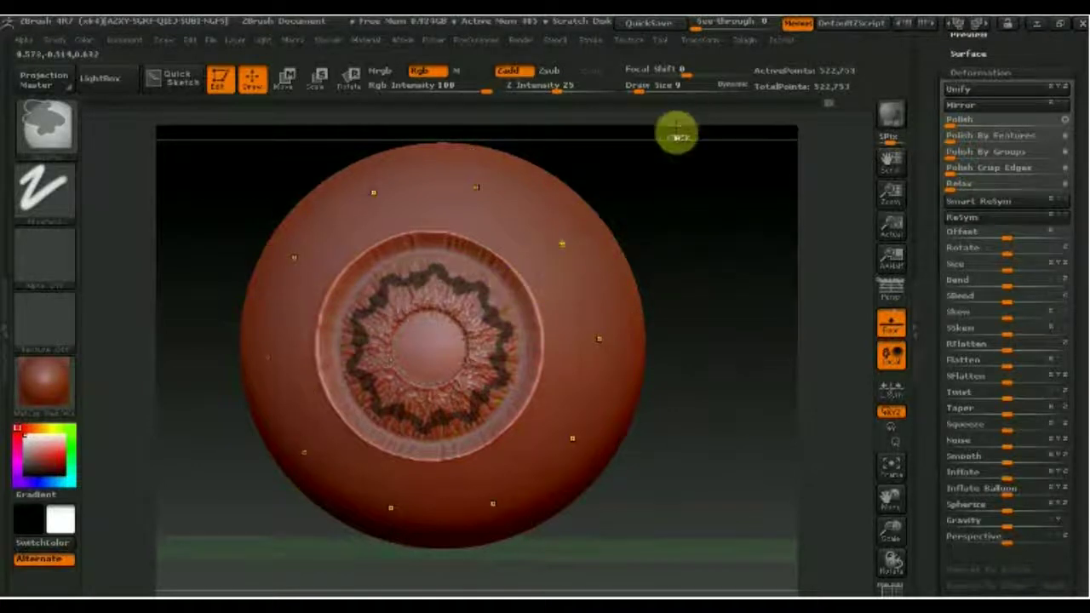
key(1)
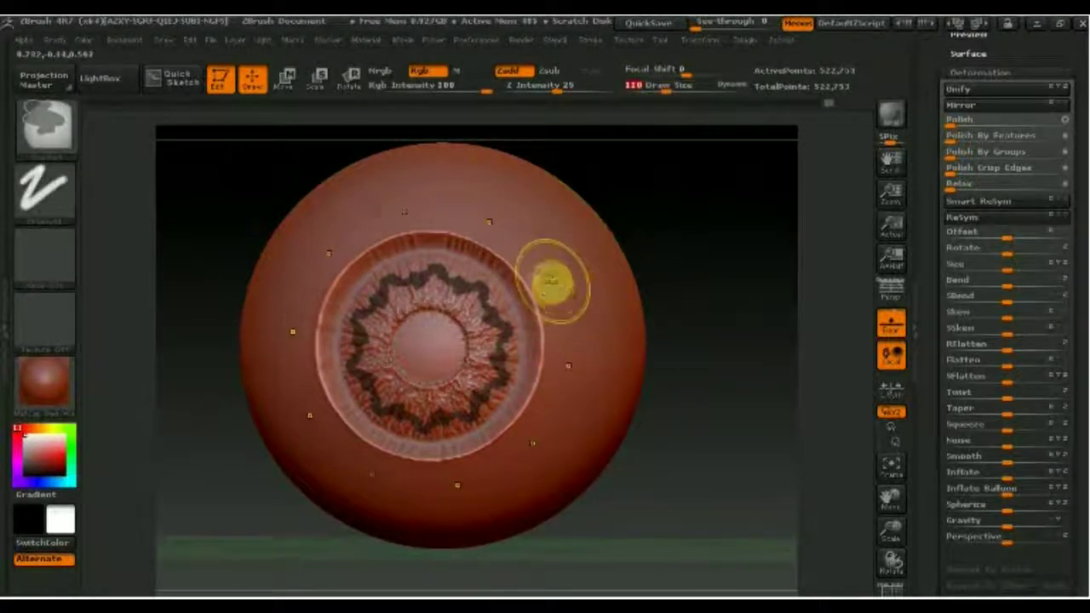
Lay Curve points along the dark ring and apply them to sculpt a rough textured band.
click(550, 280)
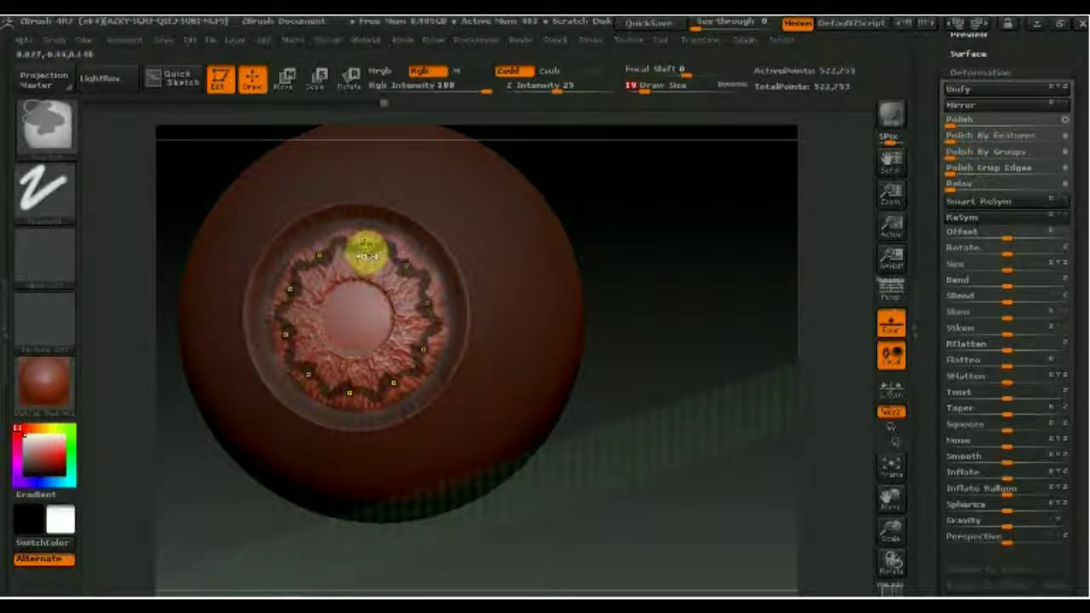
click(365, 243)
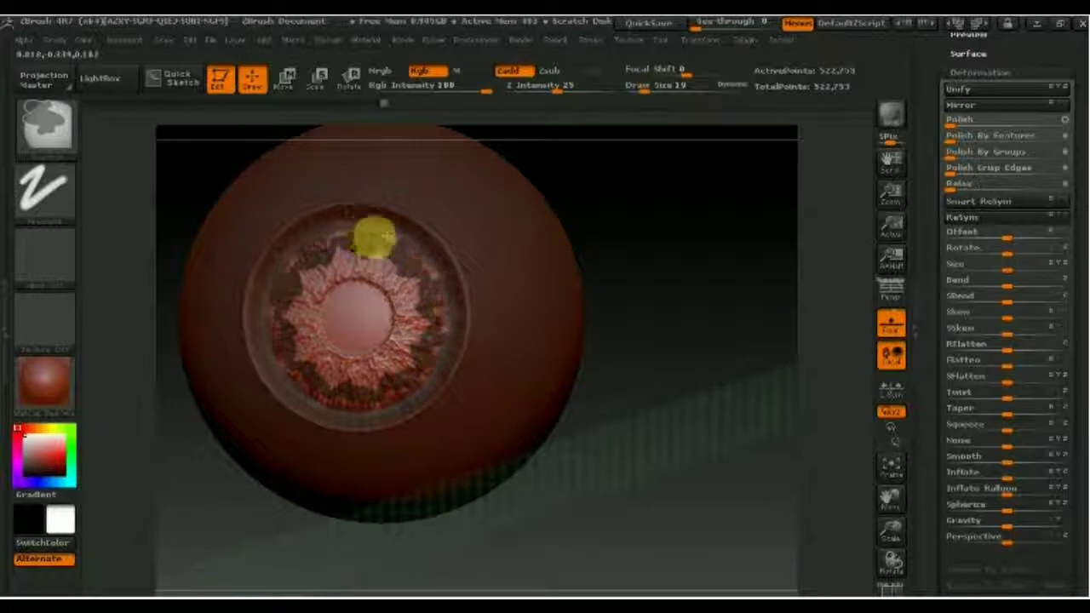
Undo the textured band and trace a ring of fibrous iris detail around the pupil.
key(ctrl+z)
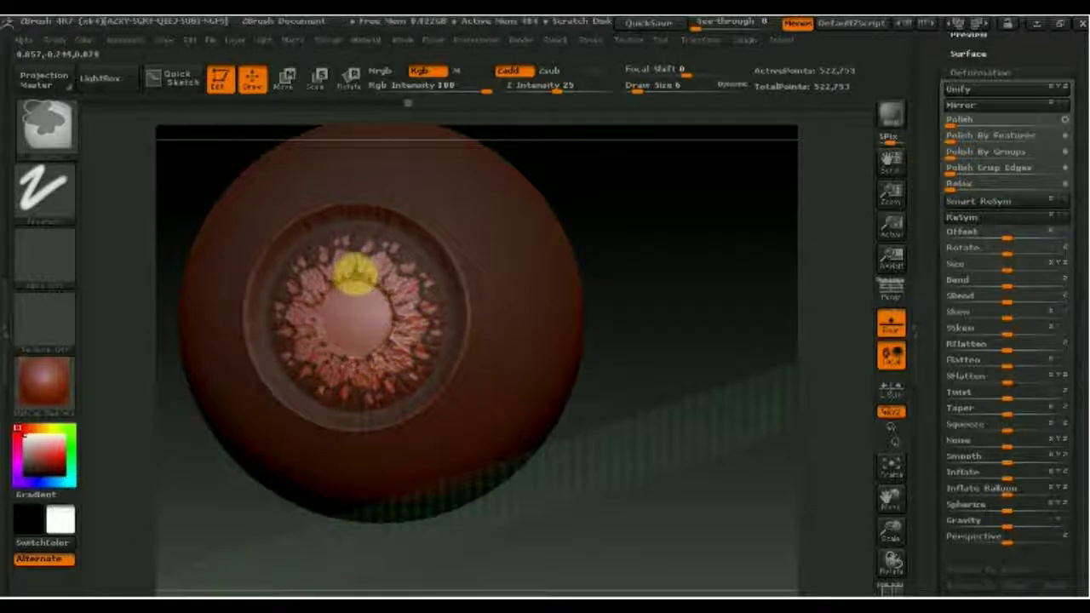
mouse_move(356, 273)
mouse_down()
mouse_move(377, 333)
mouse_move(397, 329)
mouse_up()
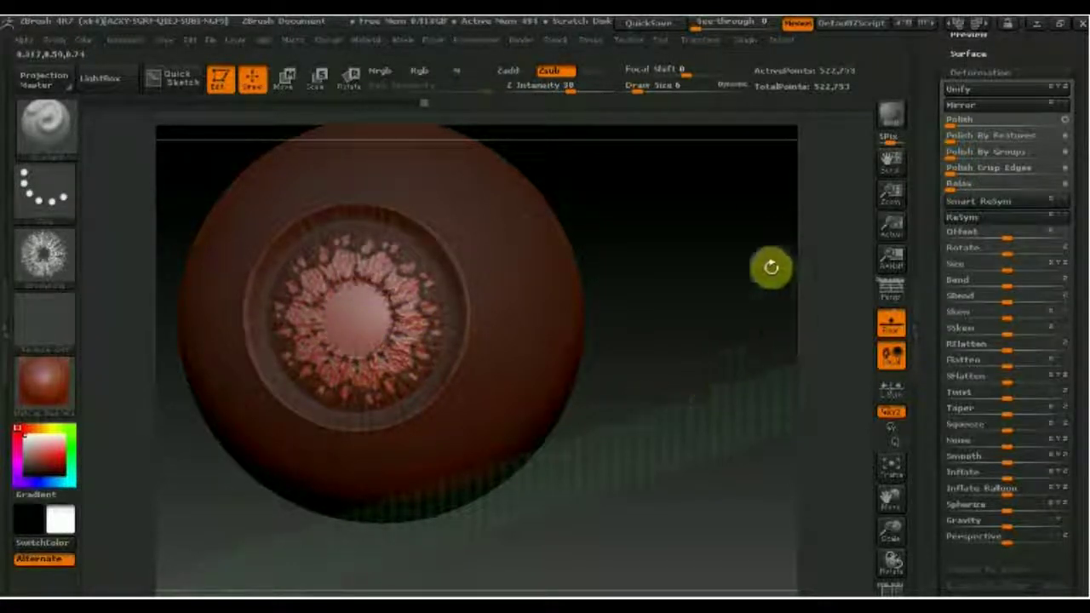
Reshape the carved iris detail with the Deformation Size slider and turn the iris to face front.
drag(722, 369, 719, 380)
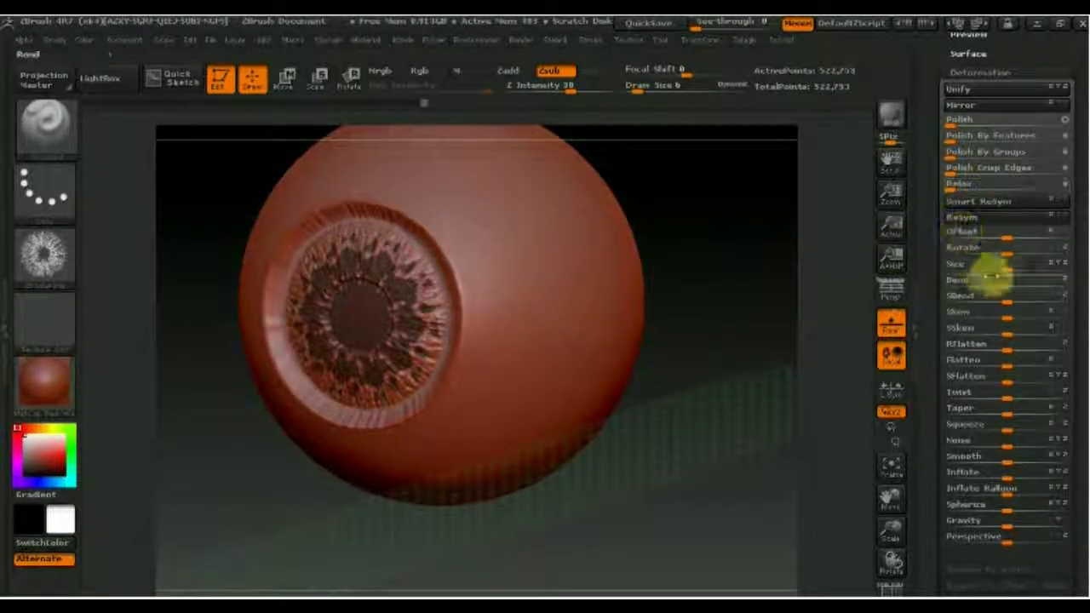
click(1013, 263)
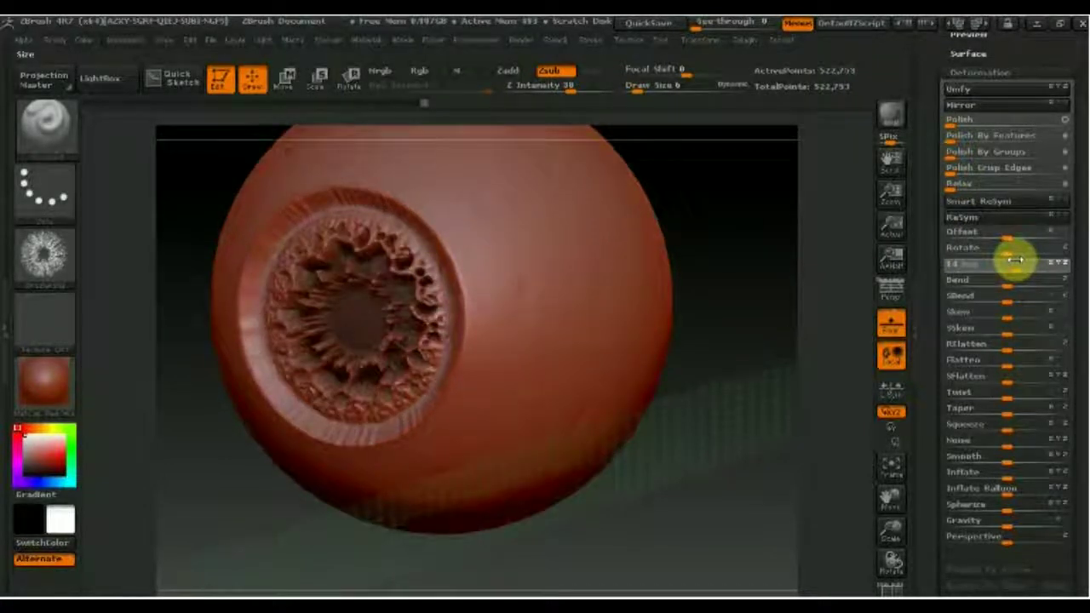
drag(1011, 266, 1011, 268)
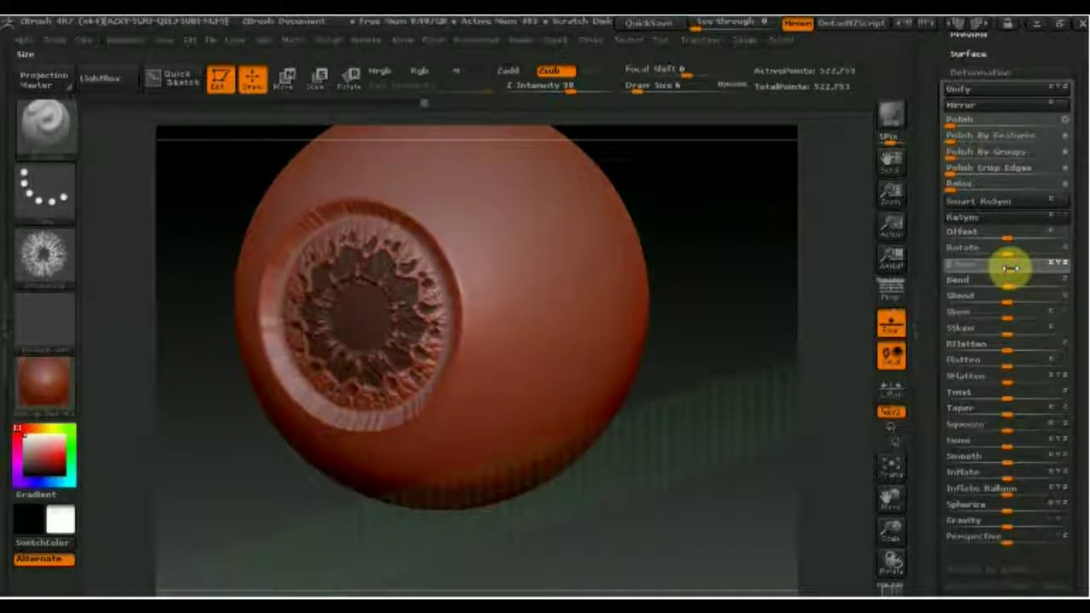
drag(673, 405, 695, 406)
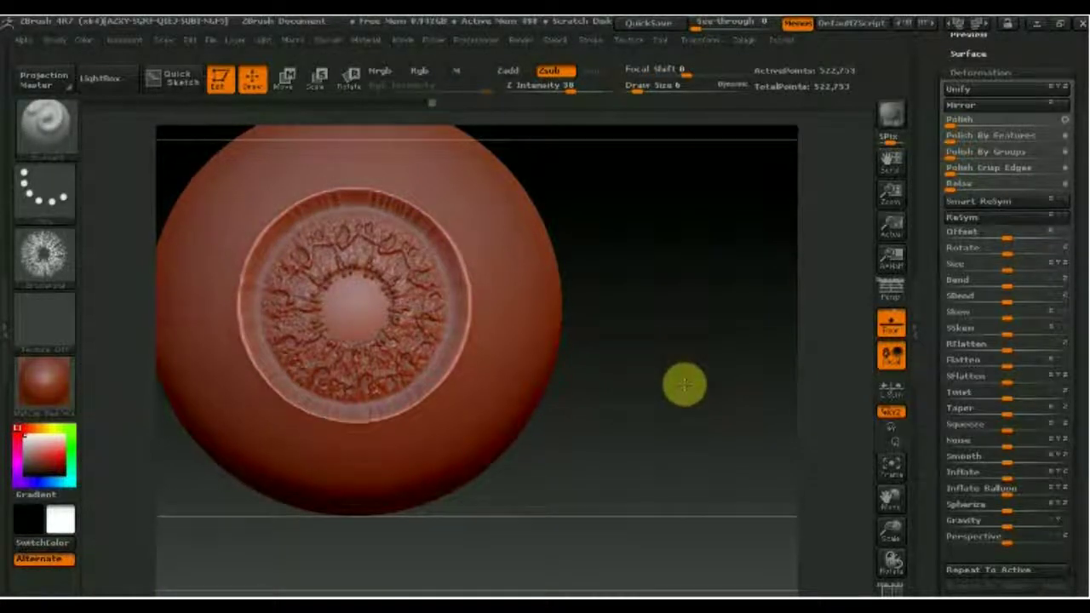
Switch to the vein brush with radial symmetry and paint dark vein strokes around the iris.
key(shift+p)
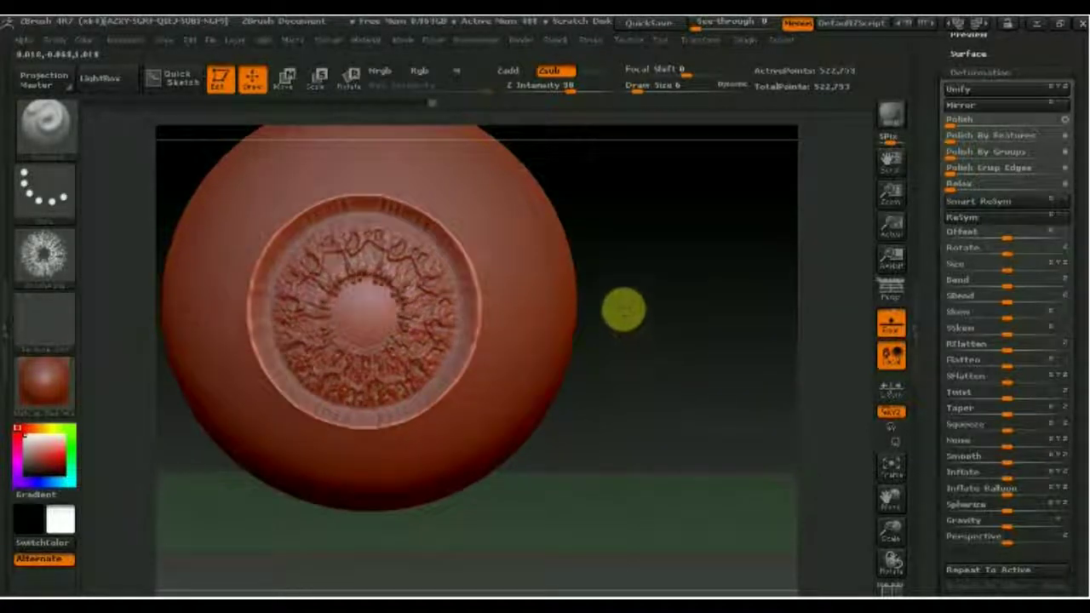
mouse_move(610, 275)
alt+mouse_down()
mouse_move(608, 333)
mouse_move(652, 344)
mouse_move(650, 333)
alt+mouse_up()
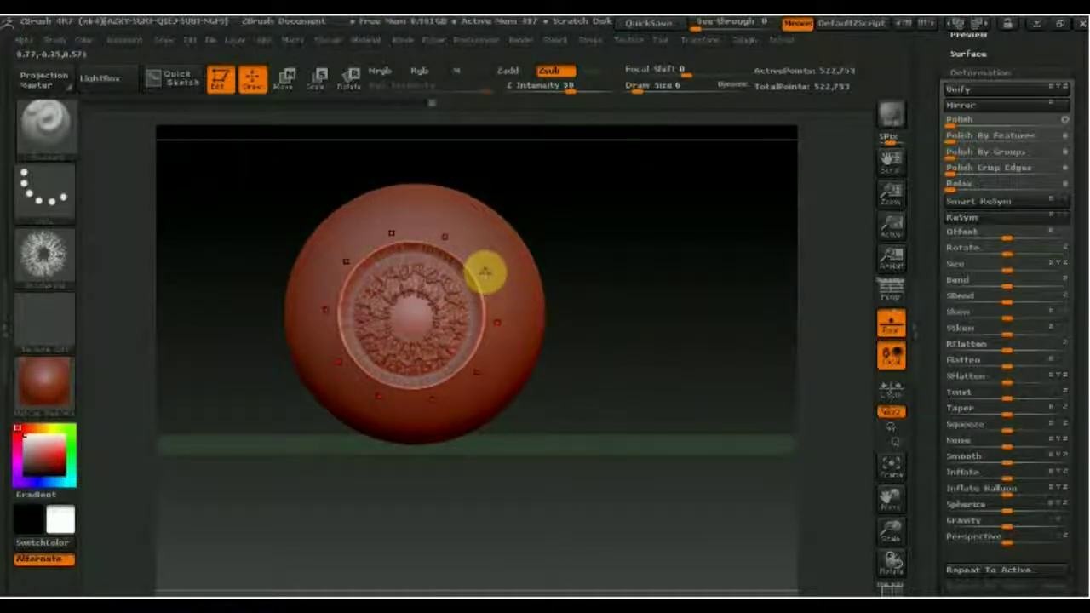
key(ctrl)
key(x)
ctrl+drag(479, 261, 460, 230)
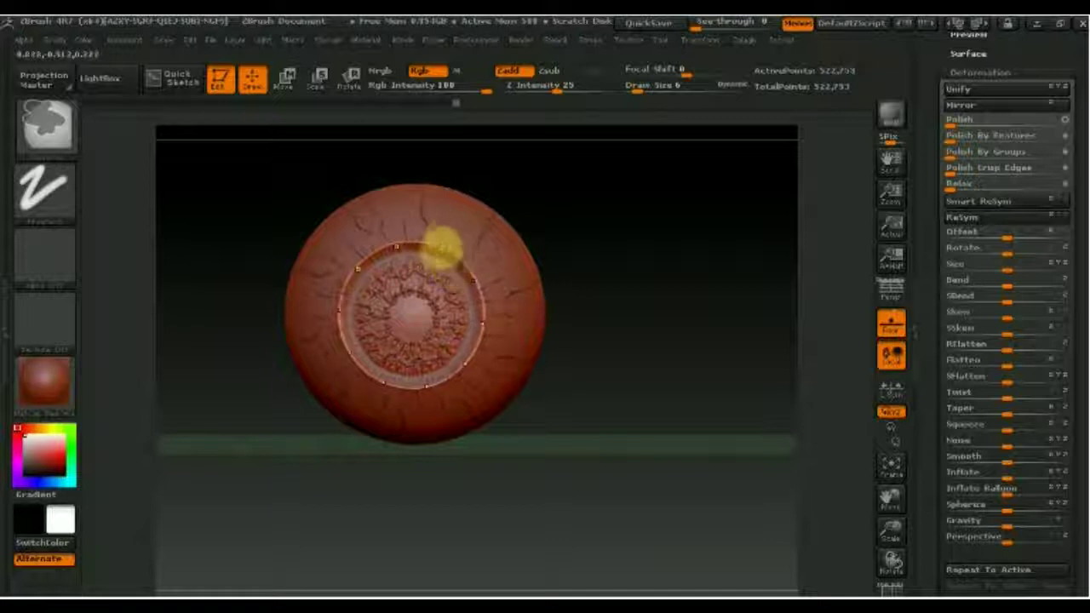
Carve many dark Zsub vein grooves across the sides of the eyeball, then face the iris forward.
drag(511, 306, 503, 301)
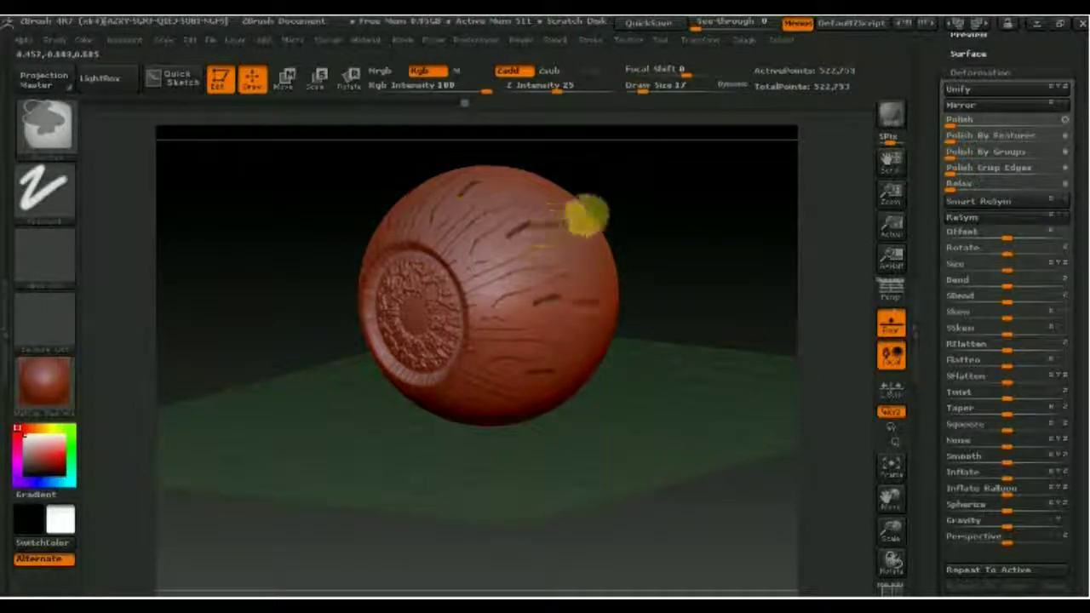
drag(555, 239, 559, 213)
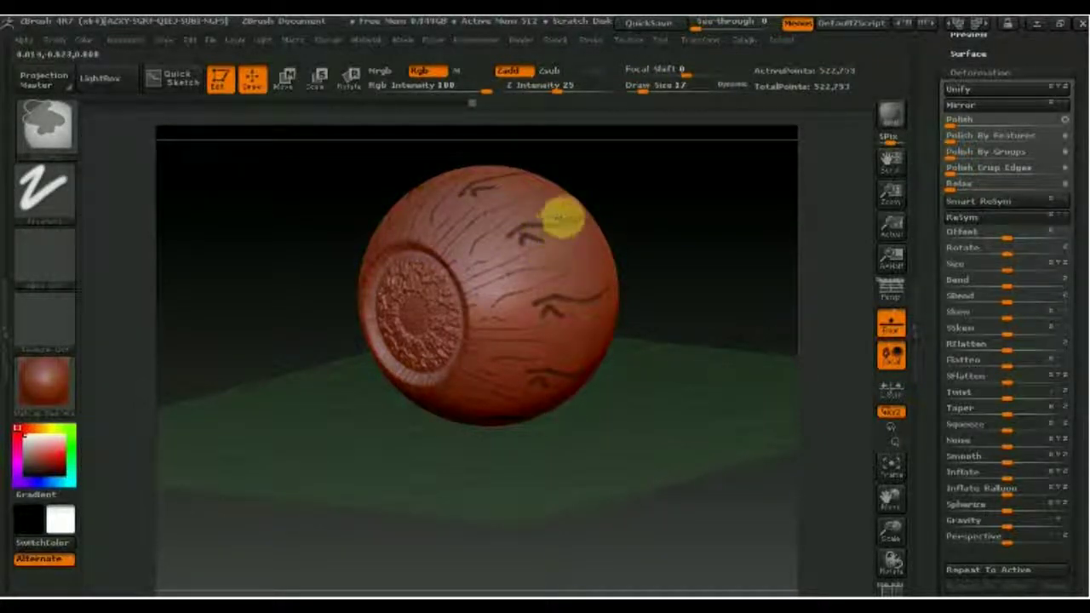
mouse_move(464, 266)
mouse_down()
mouse_move(499, 250)
mouse_move(487, 287)
mouse_move(532, 274)
mouse_up()
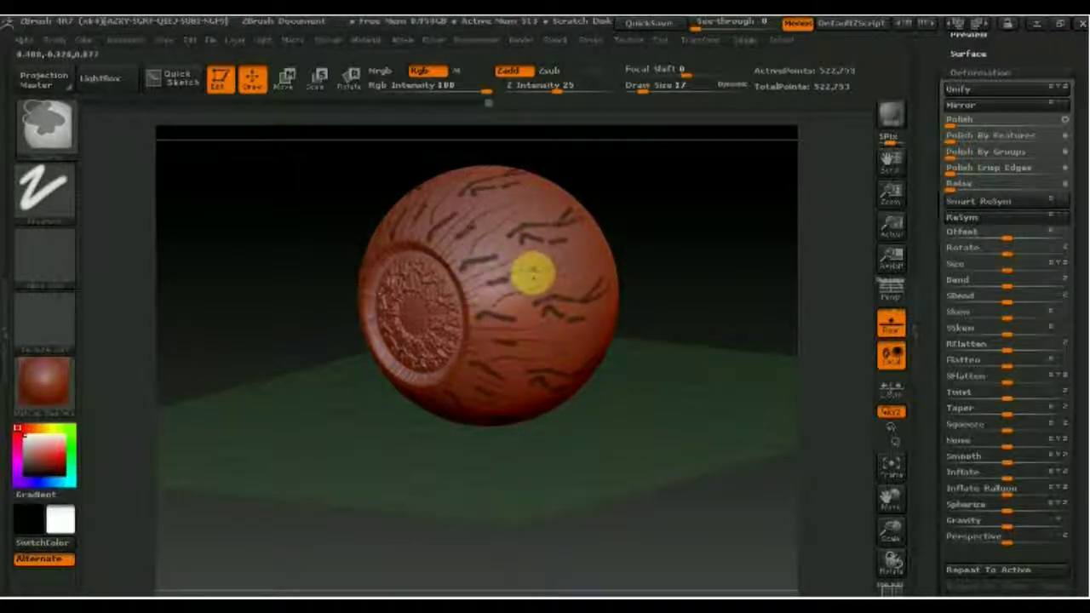
drag(608, 292, 648, 286)
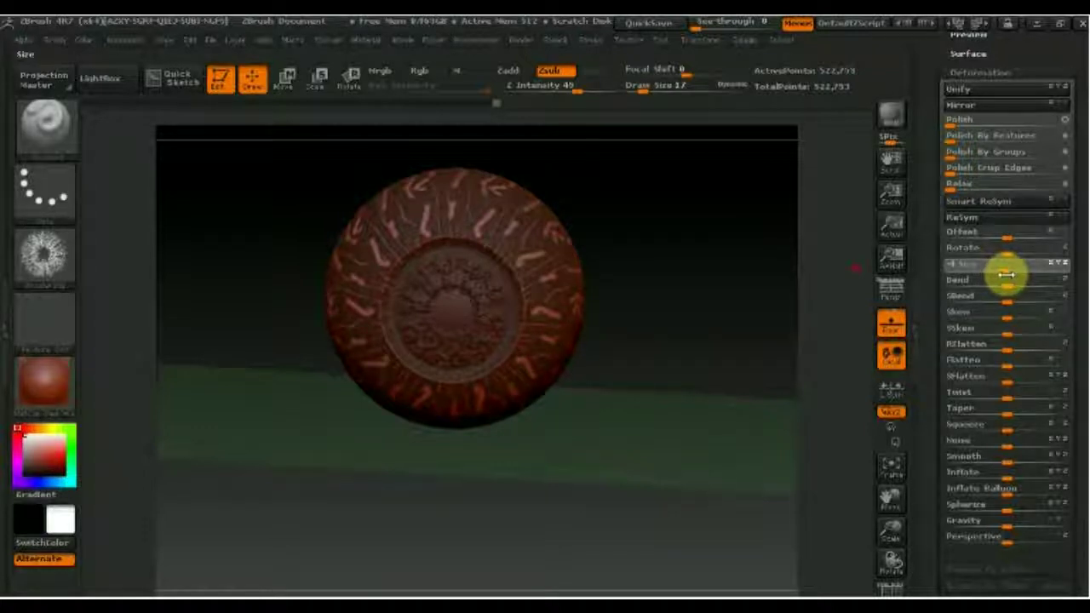
drag(1010, 274, 1007, 274)
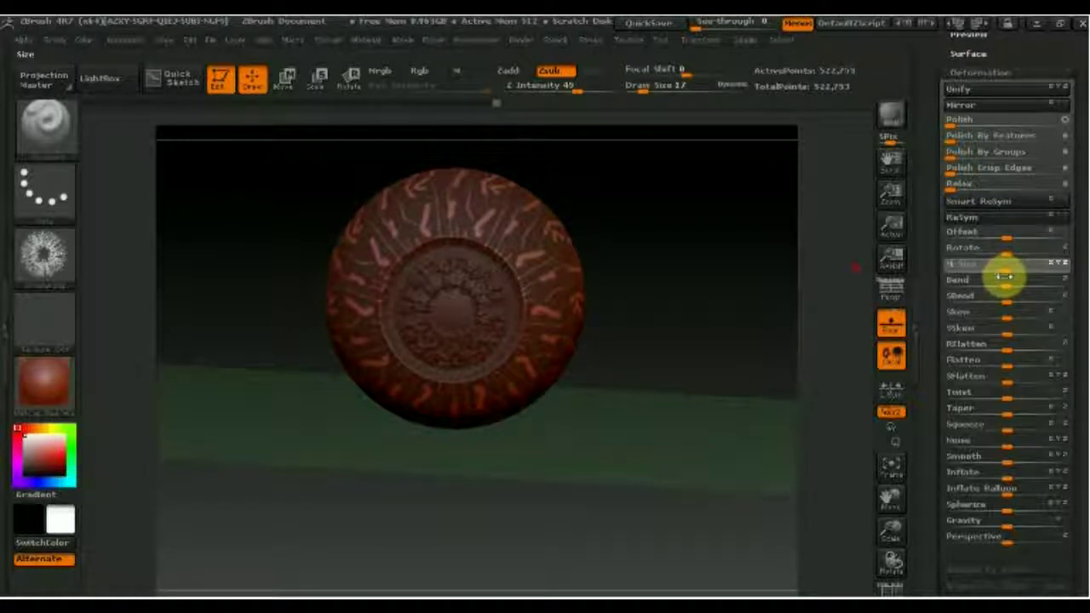
key(ctrl+z)
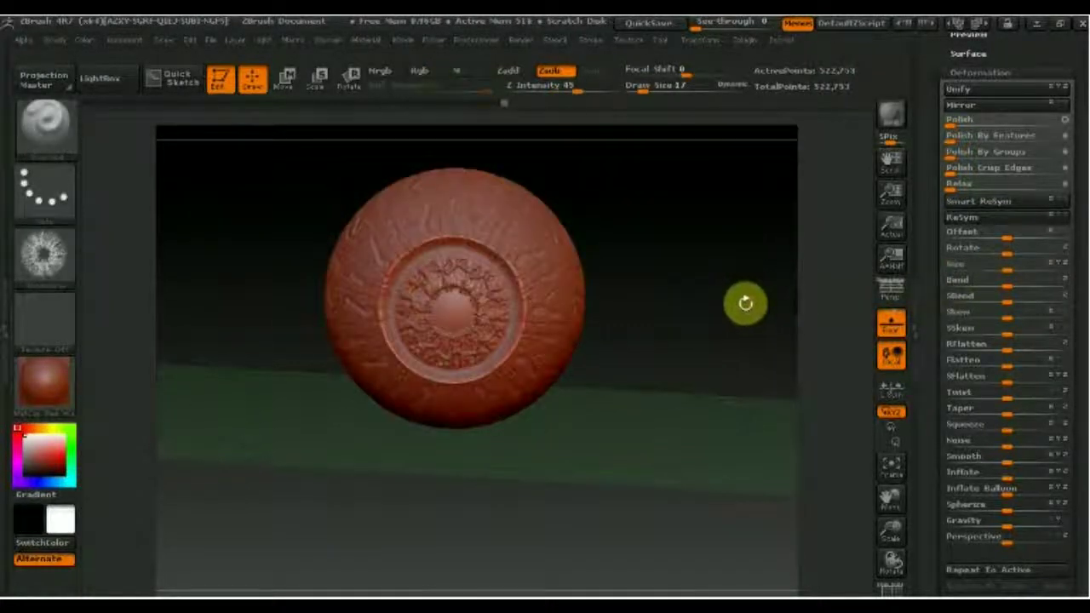
Switch to a large full-intensity brush with Draw Size 162.
drag(711, 318, 720, 309)
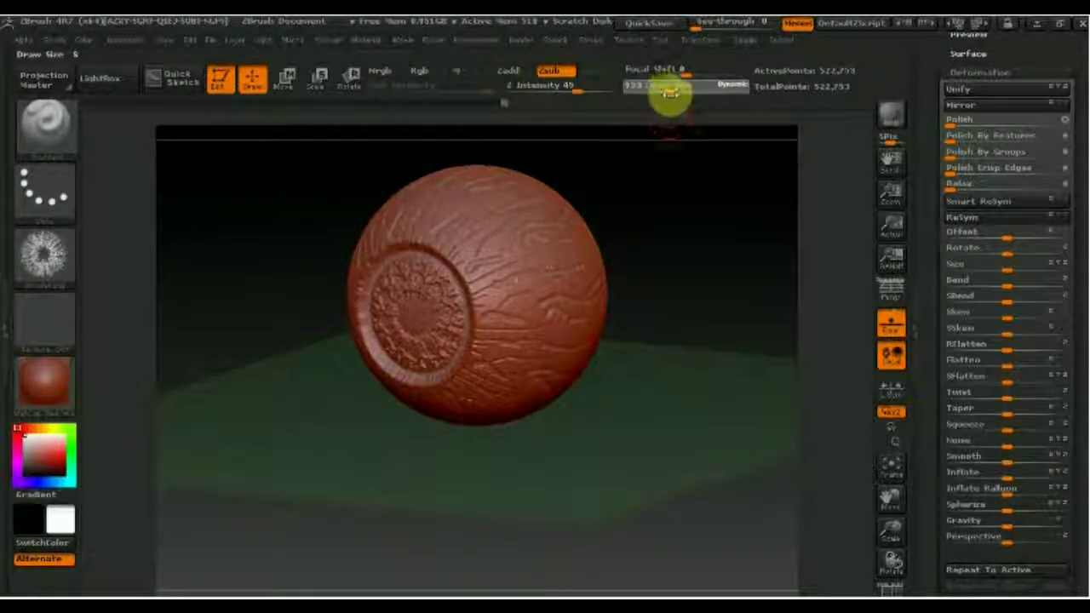
key(b)
key(s)
key(t)
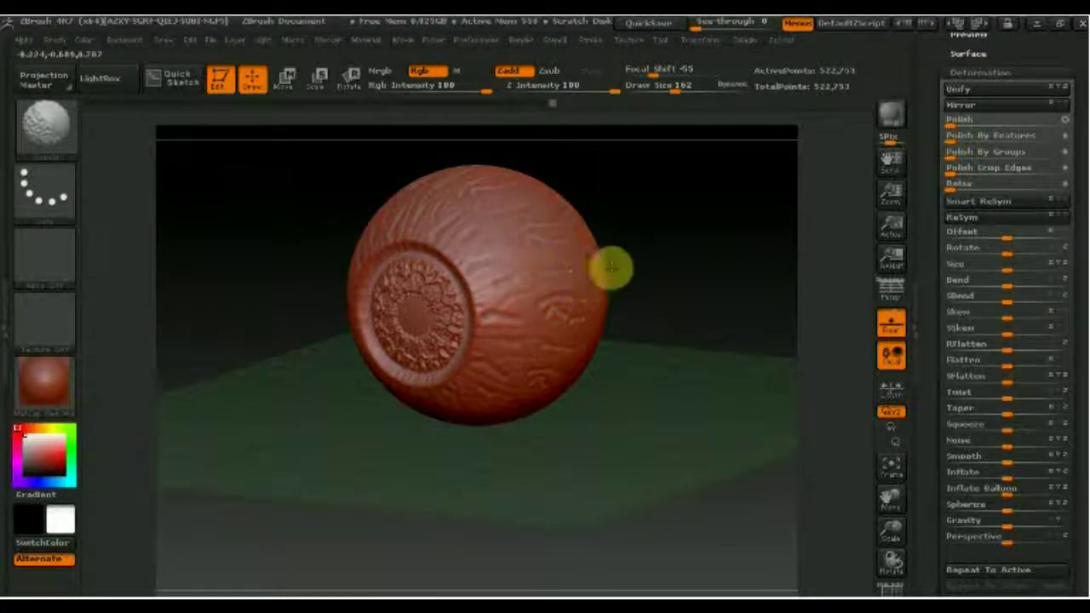
Orbit and zoom around the veined eyeball to review it, then bring up the Texture palette.
shift+drag(608, 267, 550, 287)
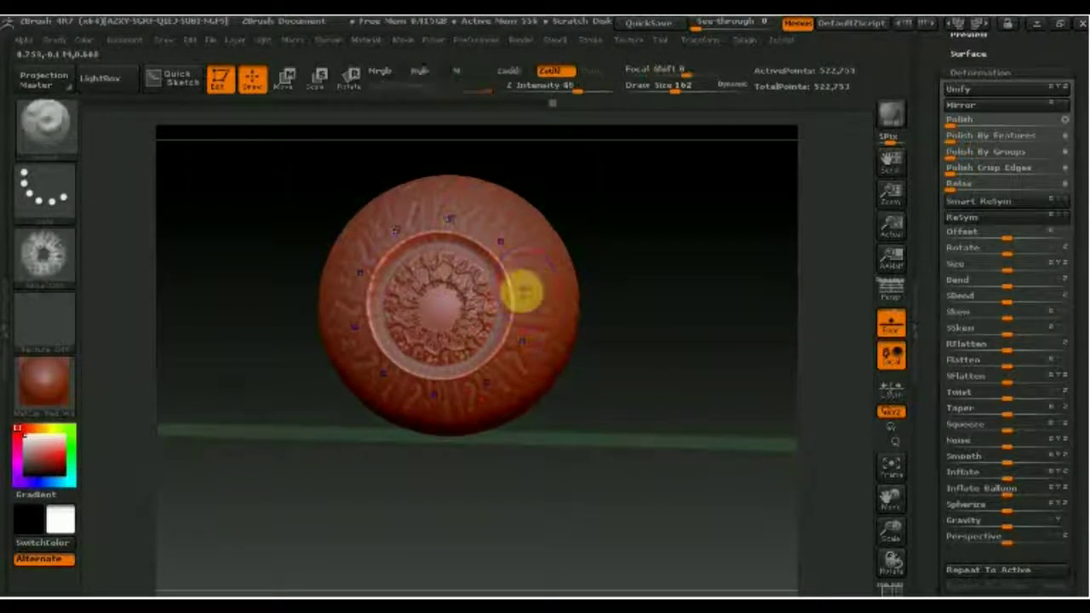
alt+drag(647, 336, 665, 378)
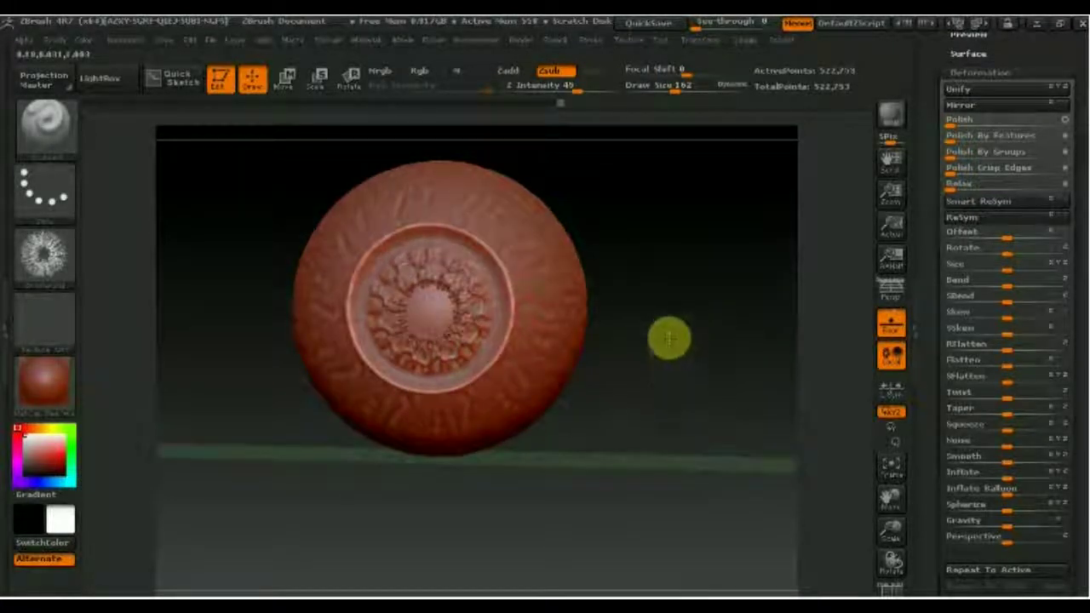
drag(645, 338, 463, 212)
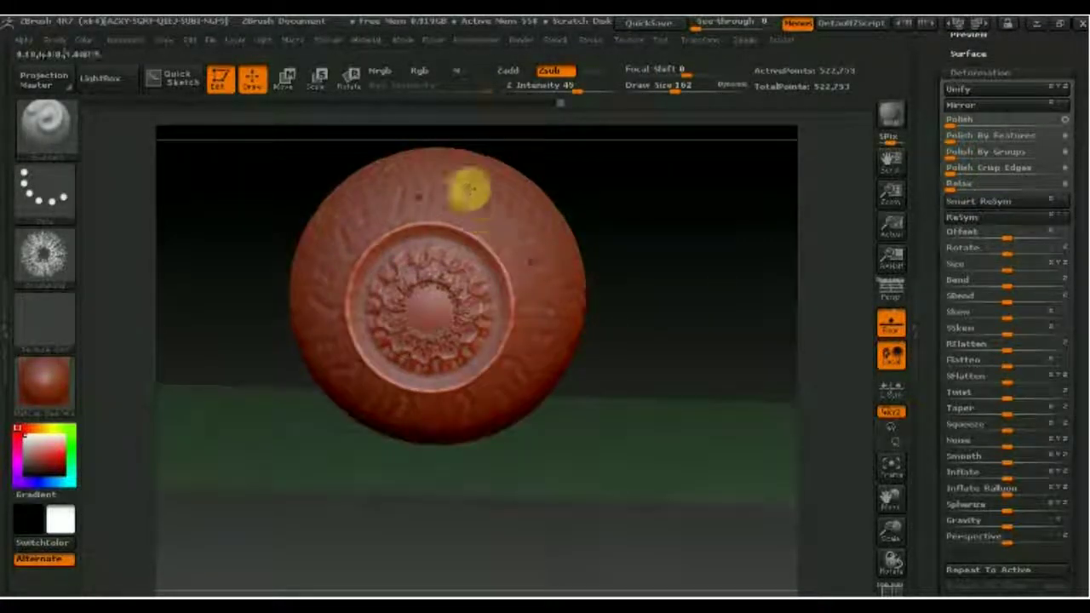
mouse_move(567, 294)
mouse_down()
mouse_move(552, 297)
mouse_move(590, 298)
mouse_move(628, 321)
mouse_move(649, 269)
mouse_up()
mouse_move(652, 214)
alt+mouse_down()
mouse_move(674, 298)
mouse_move(667, 355)
mouse_move(652, 341)
mouse_move(667, 389)
mouse_move(673, 357)
alt+mouse_up()
click(634, 41)
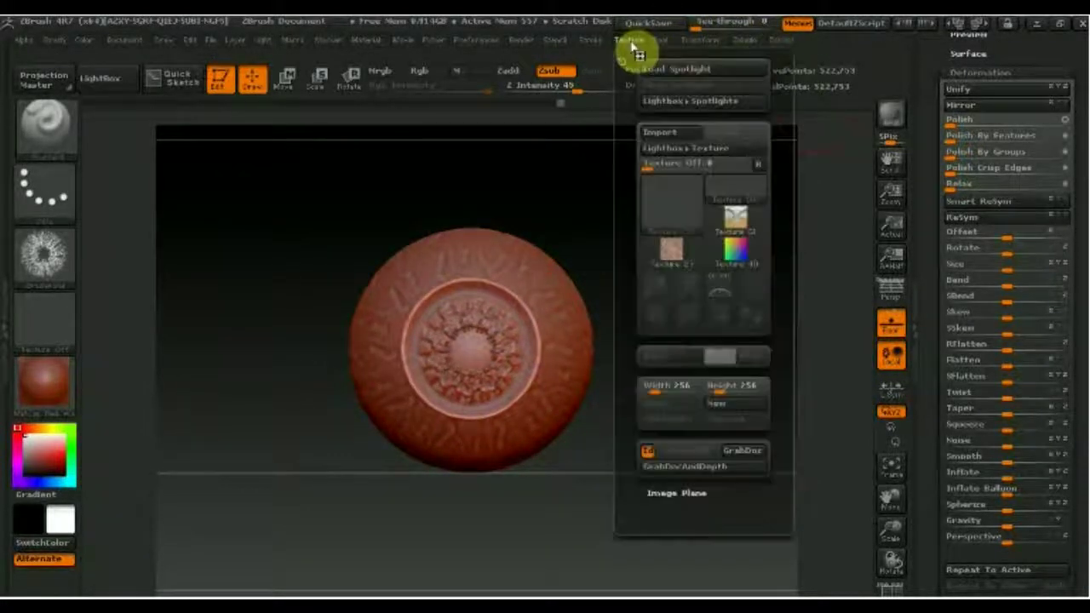
Import the blue eye screenshot as a texture, make it current and show it in Spotlight.
click(668, 197)
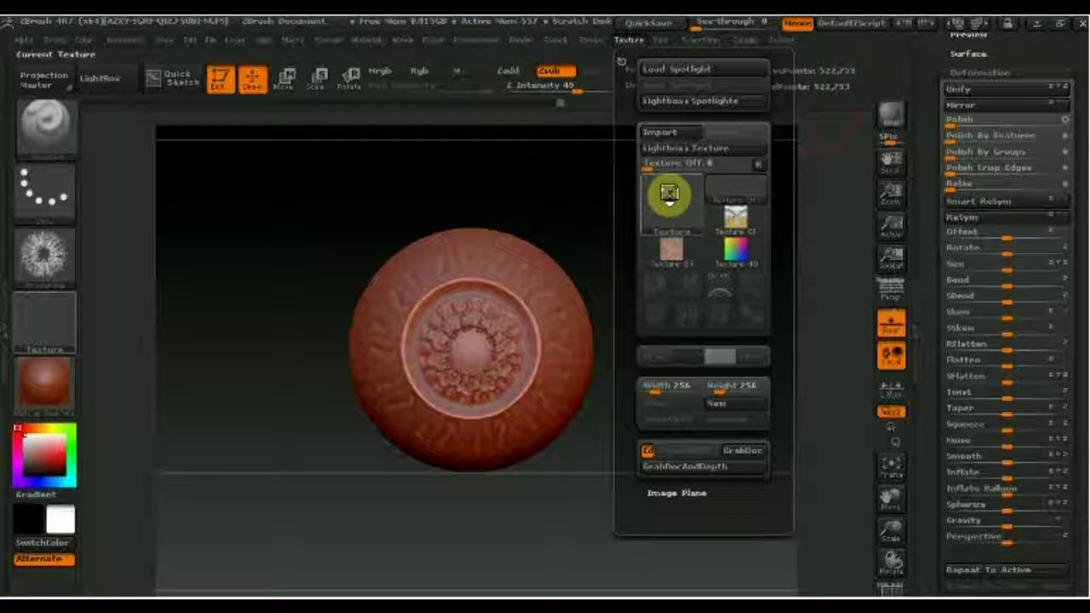
click(668, 197)
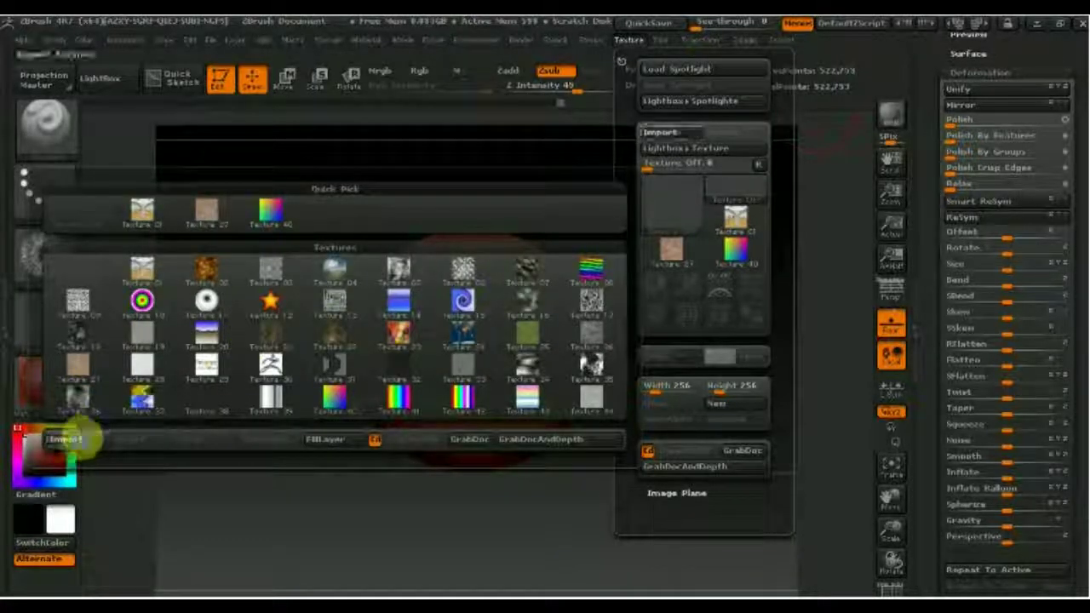
click(82, 444)
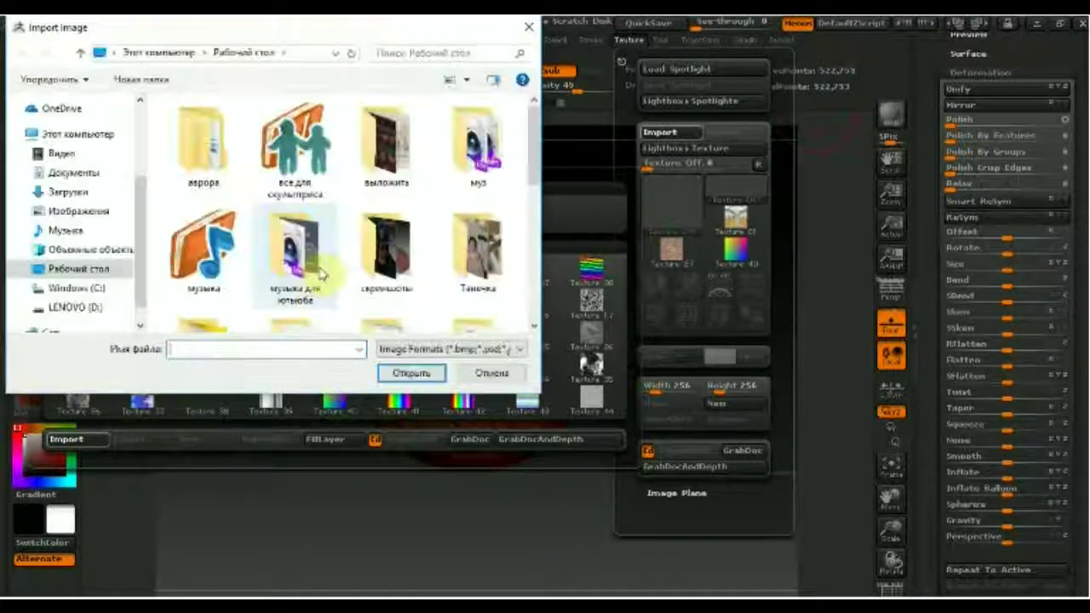
scroll(319, 264, down, 3)
click(385, 256)
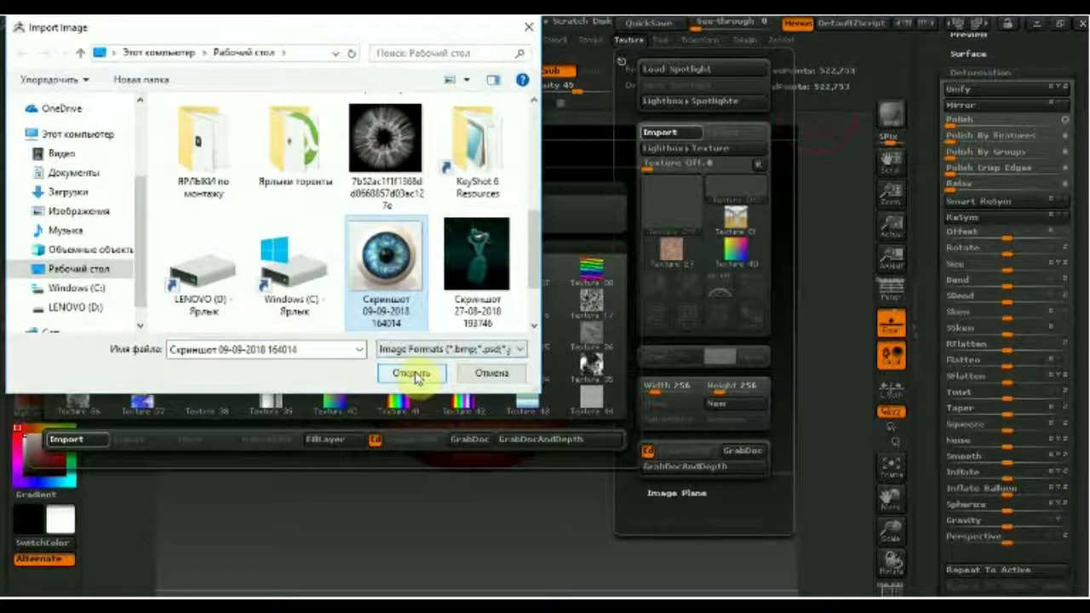
click(413, 375)
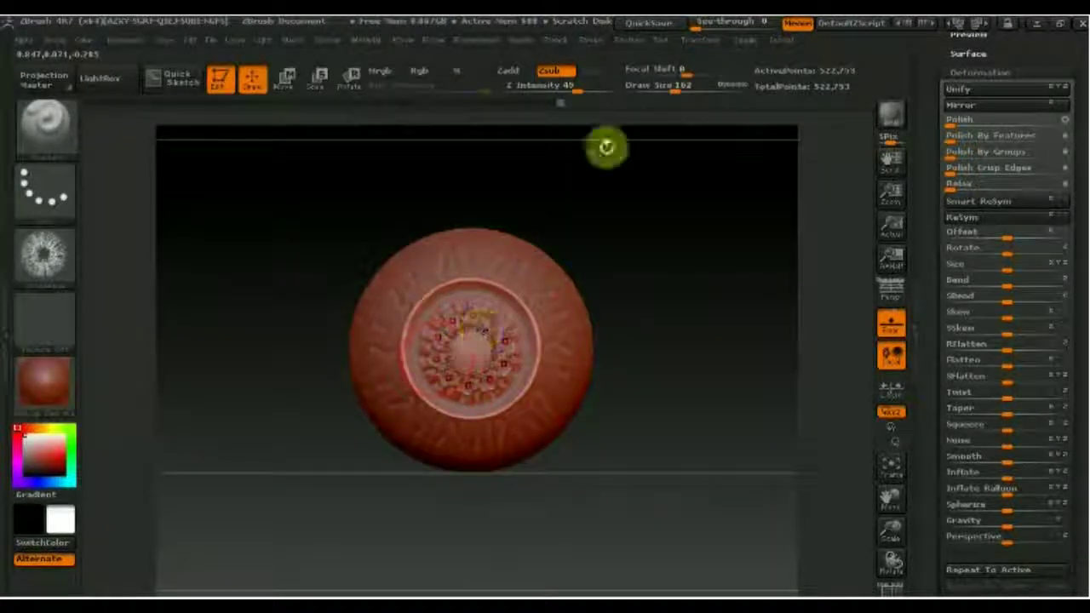
click(628, 40)
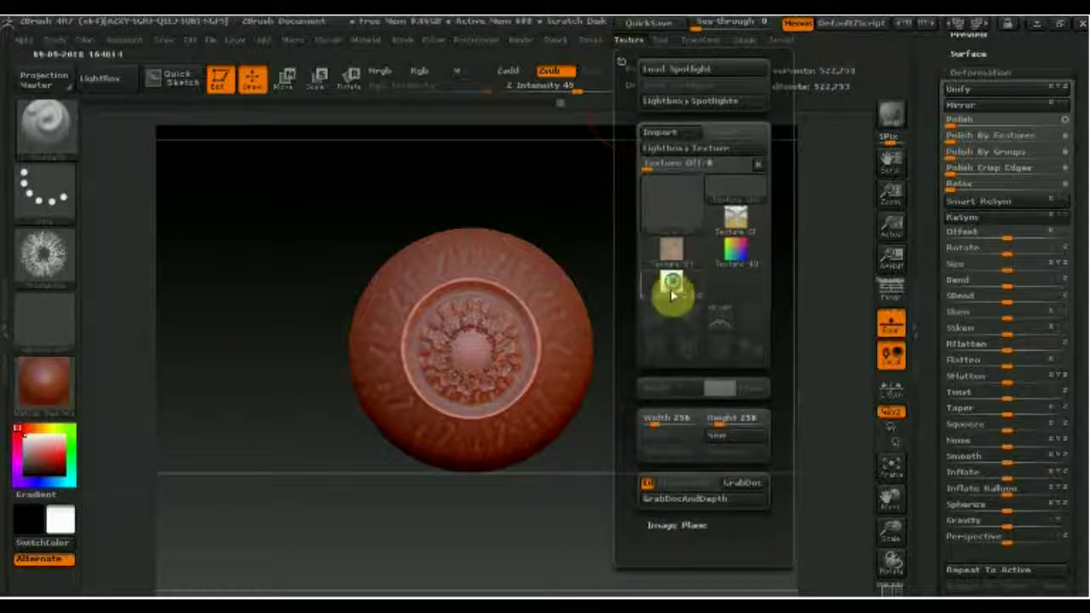
click(671, 289)
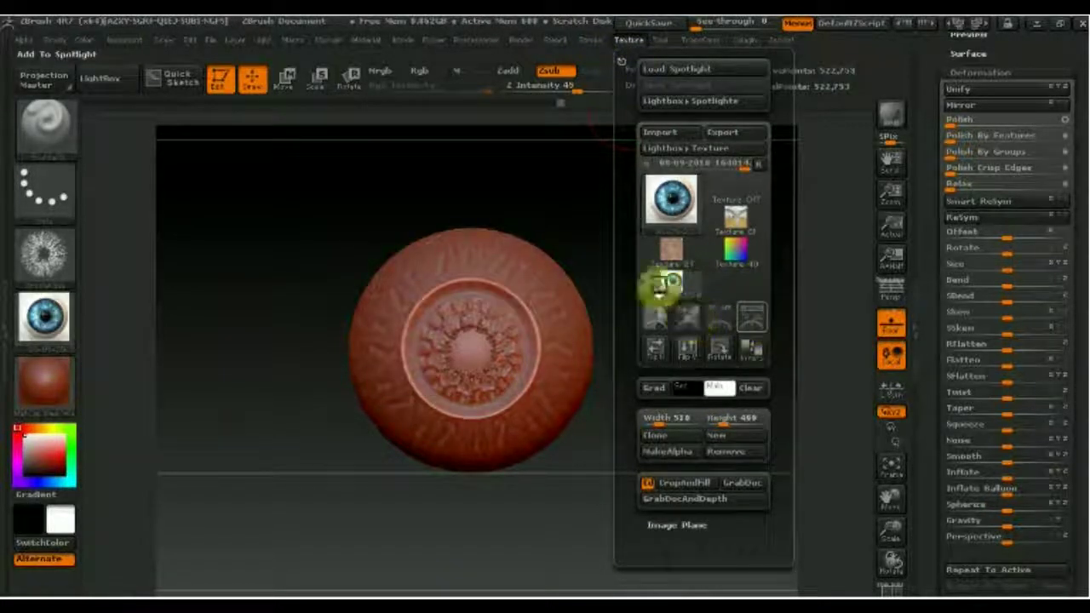
key(shift+z)
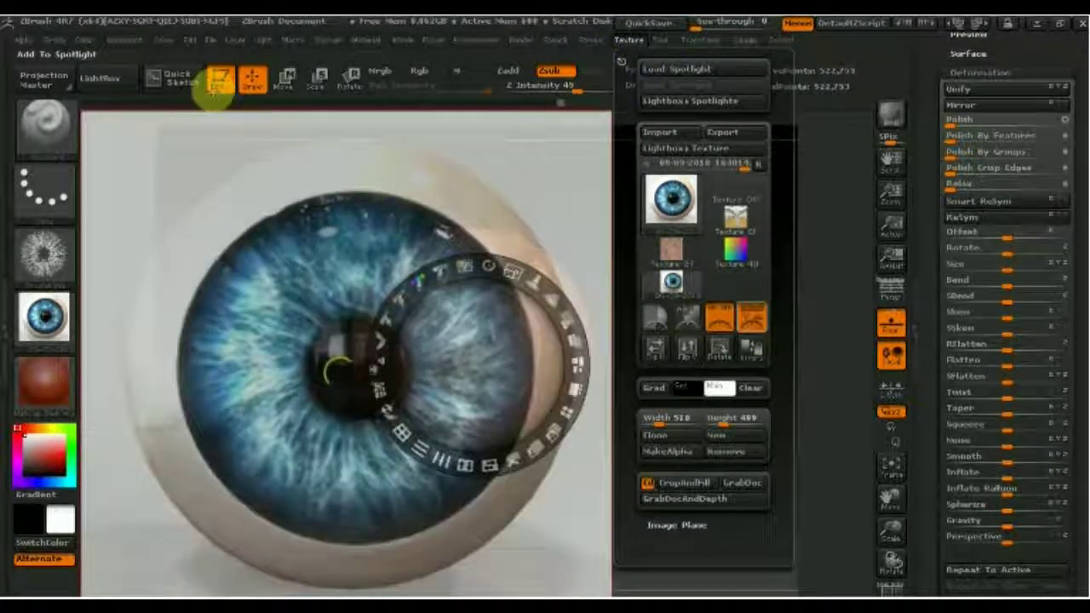
Shrink, raise the opacity of and centre the Spotlight eye image over the eyeball, then exit the dial.
click(115, 77)
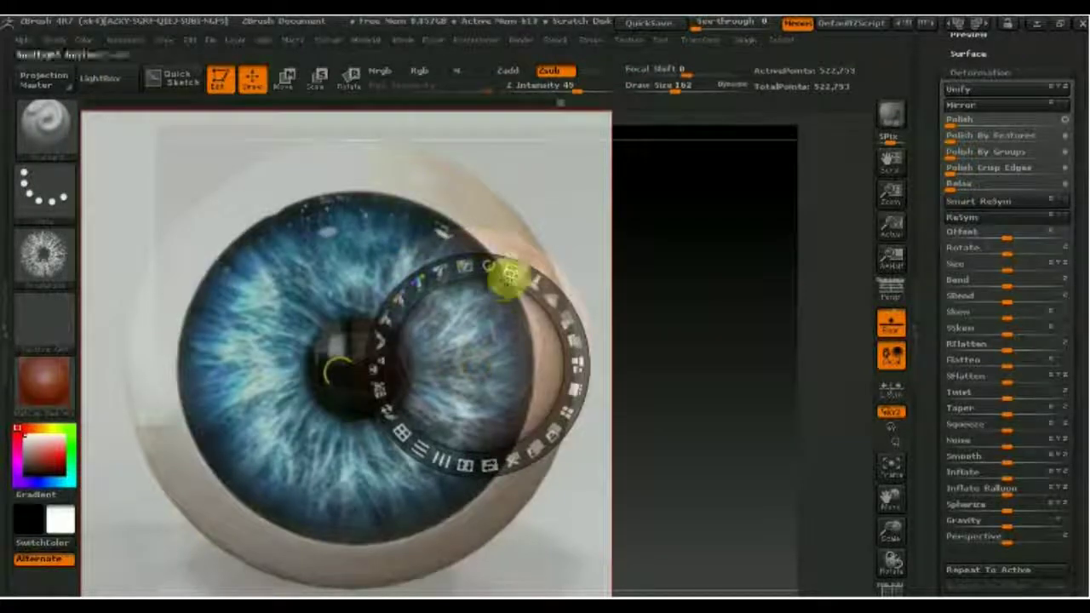
mouse_move(509, 275)
mouse_down()
mouse_move(440, 274)
mouse_move(449, 270)
mouse_up()
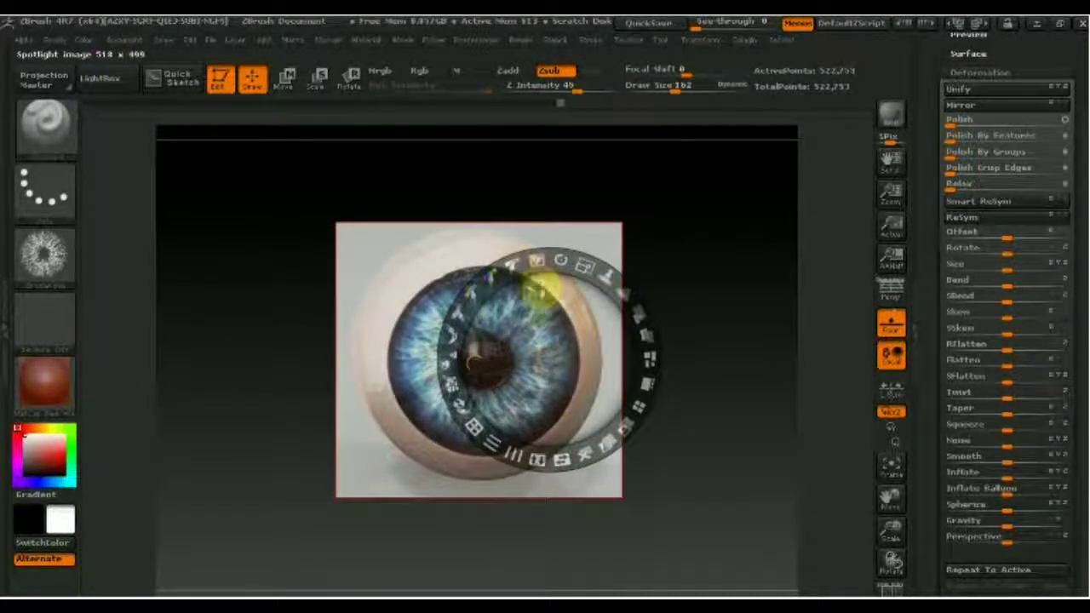
drag(536, 289, 537, 283)
click(640, 306)
mouse_move(634, 304)
mouse_down()
mouse_move(596, 267)
mouse_move(601, 295)
mouse_move(513, 295)
mouse_move(602, 286)
mouse_up()
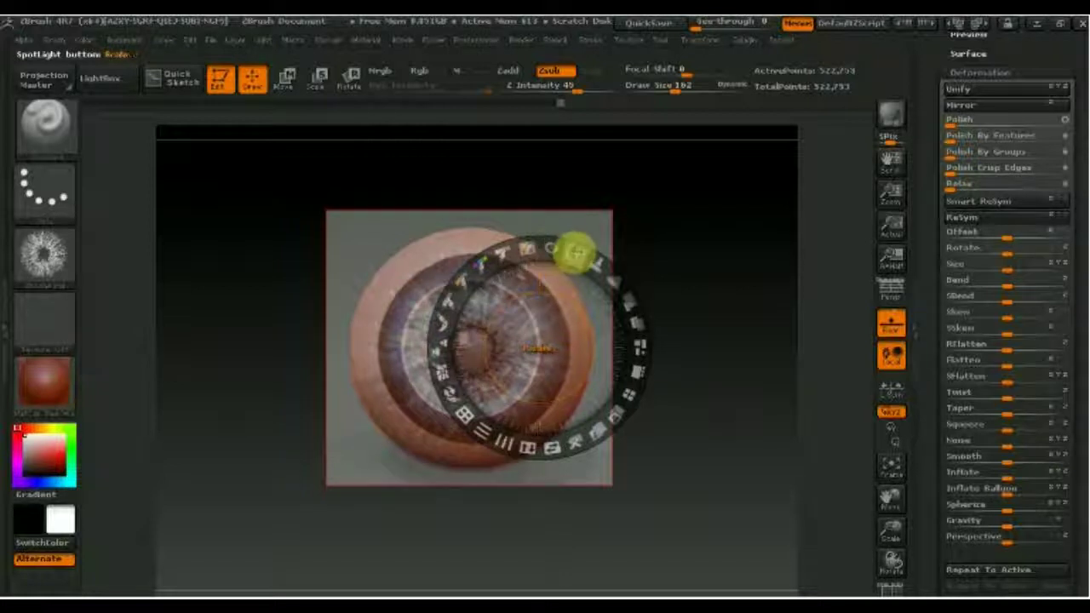
mouse_move(574, 253)
mouse_down()
mouse_move(561, 287)
mouse_move(571, 286)
mouse_up()
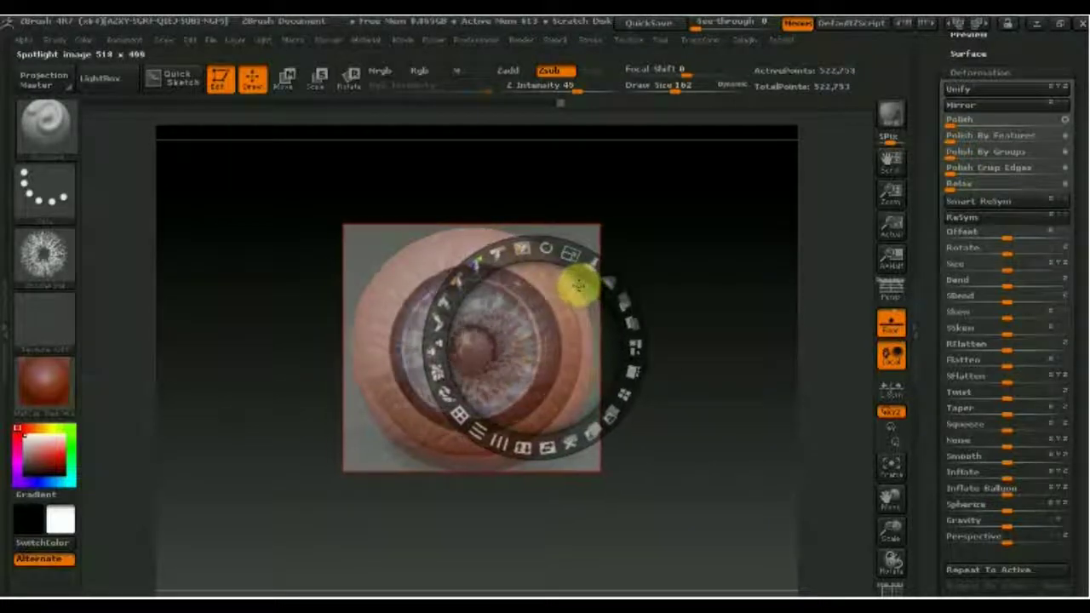
drag(571, 287, 588, 369)
drag(577, 313, 570, 275)
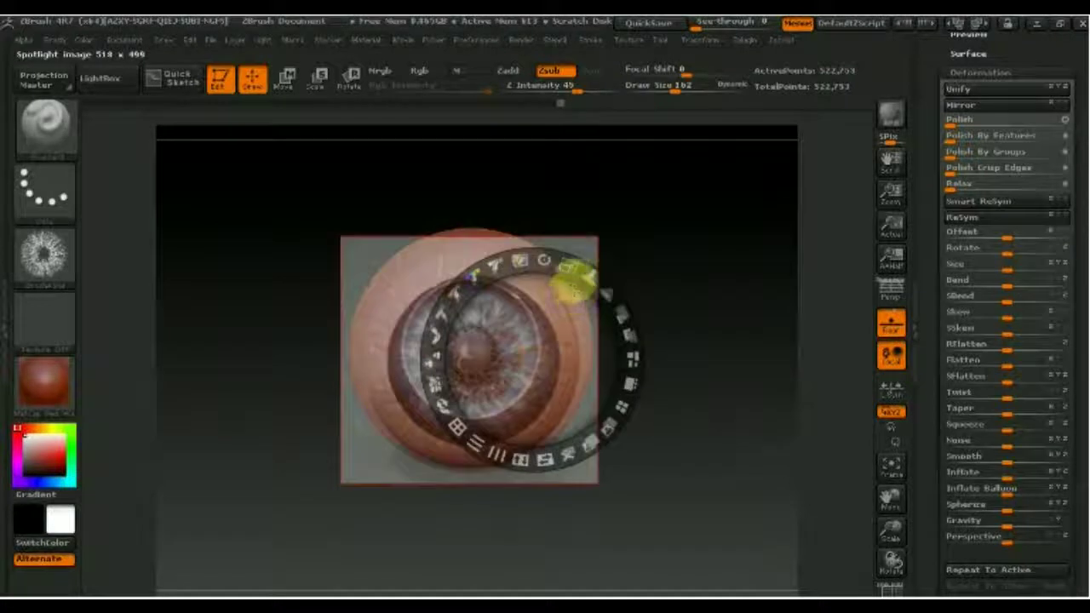
mouse_move(574, 276)
mouse_down()
mouse_move(577, 288)
mouse_move(622, 296)
mouse_move(649, 391)
mouse_move(606, 270)
mouse_up()
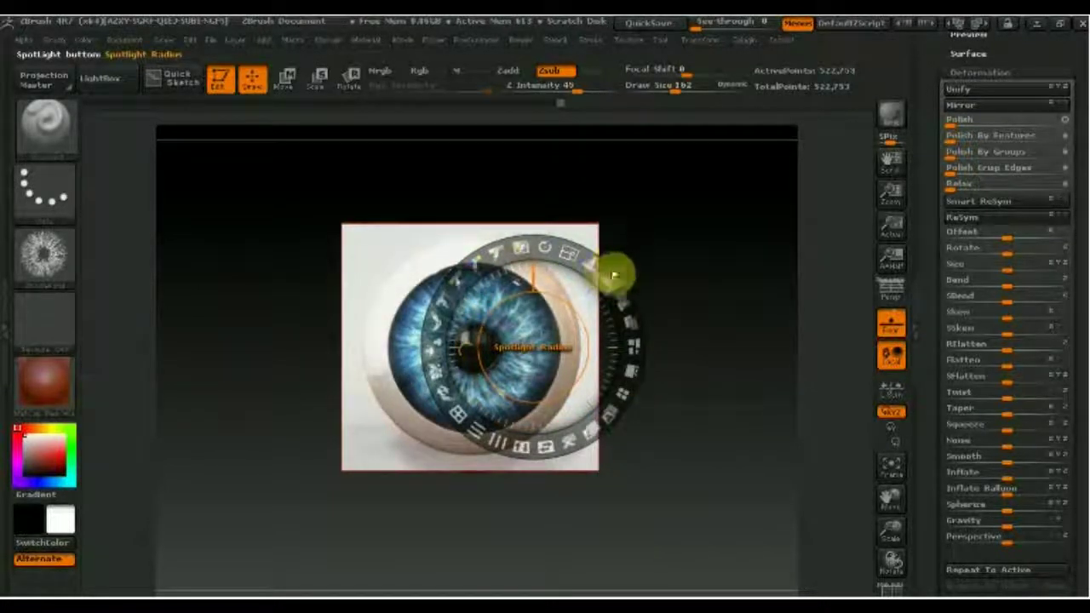
key(z)
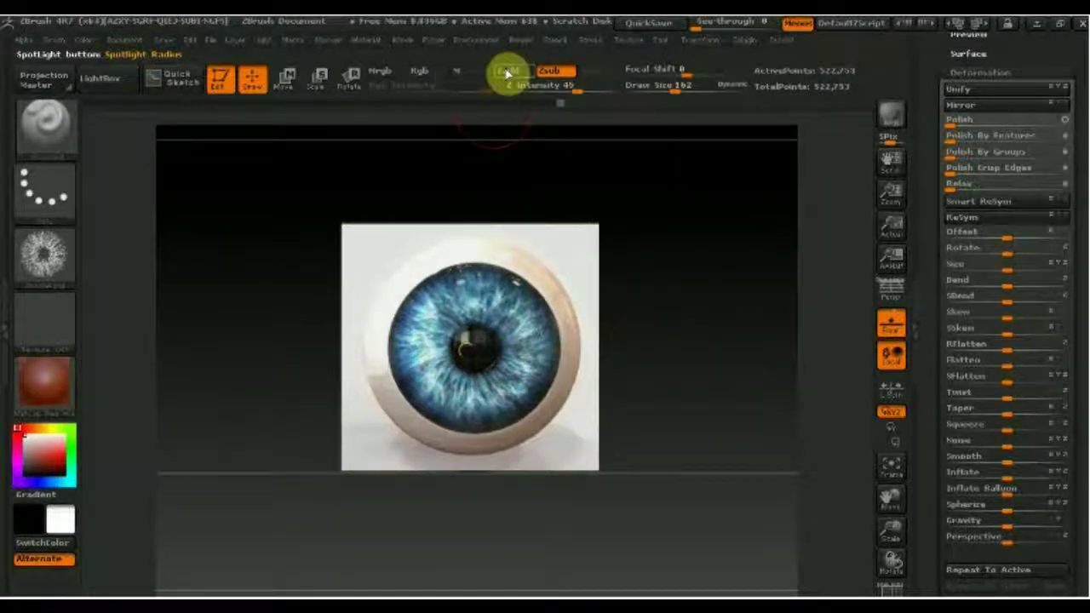
Set the brush to Rgb only with Texture Off and Zsub off, and paint the reference iris onto the eyeball.
click(420, 72)
click(44, 255)
click(121, 275)
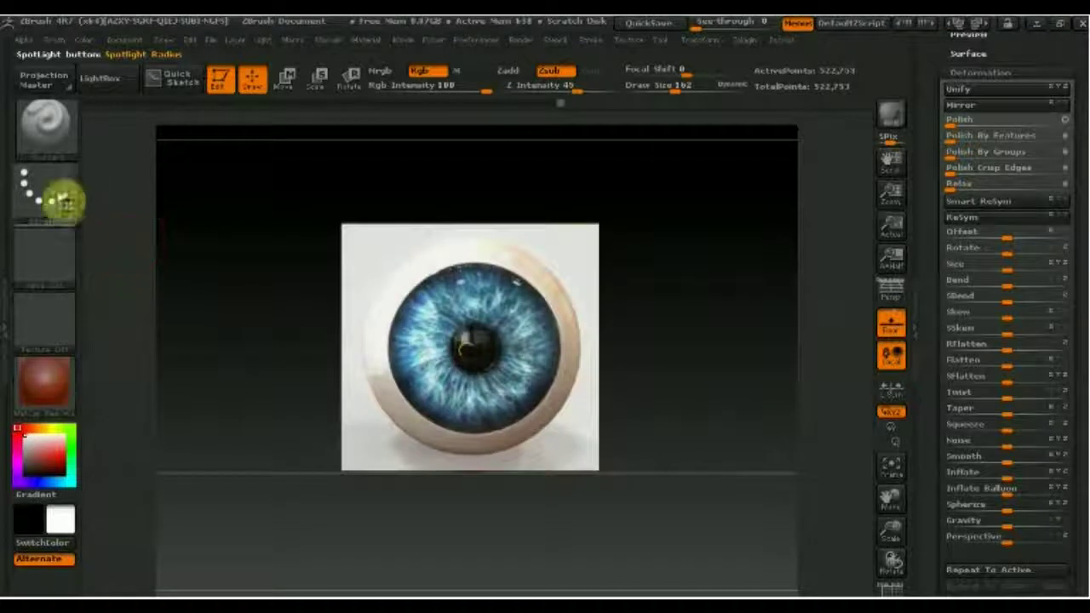
click(549, 70)
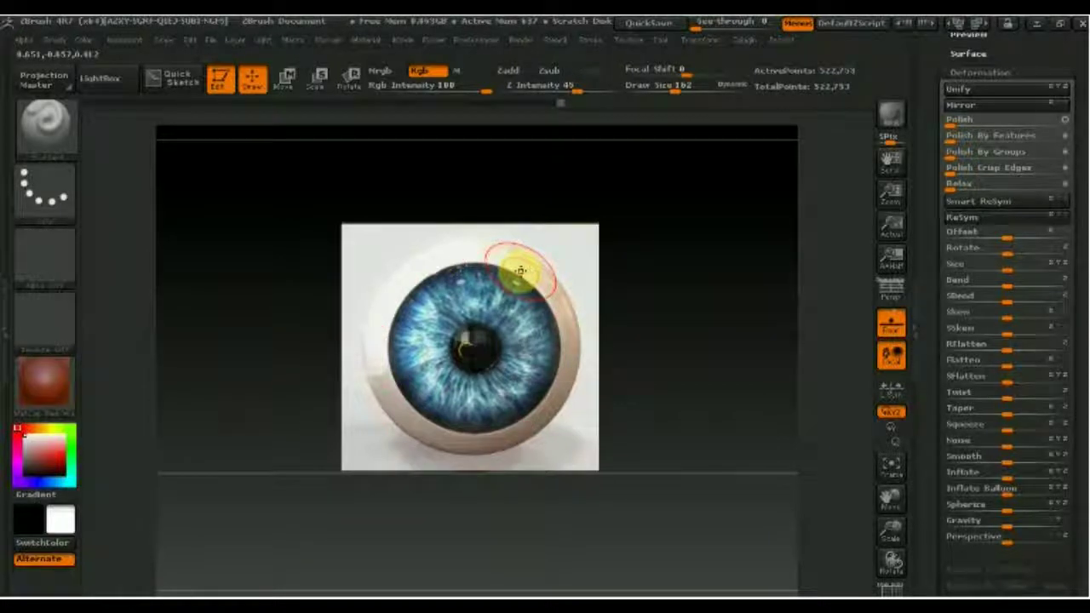
drag(515, 285, 470, 275)
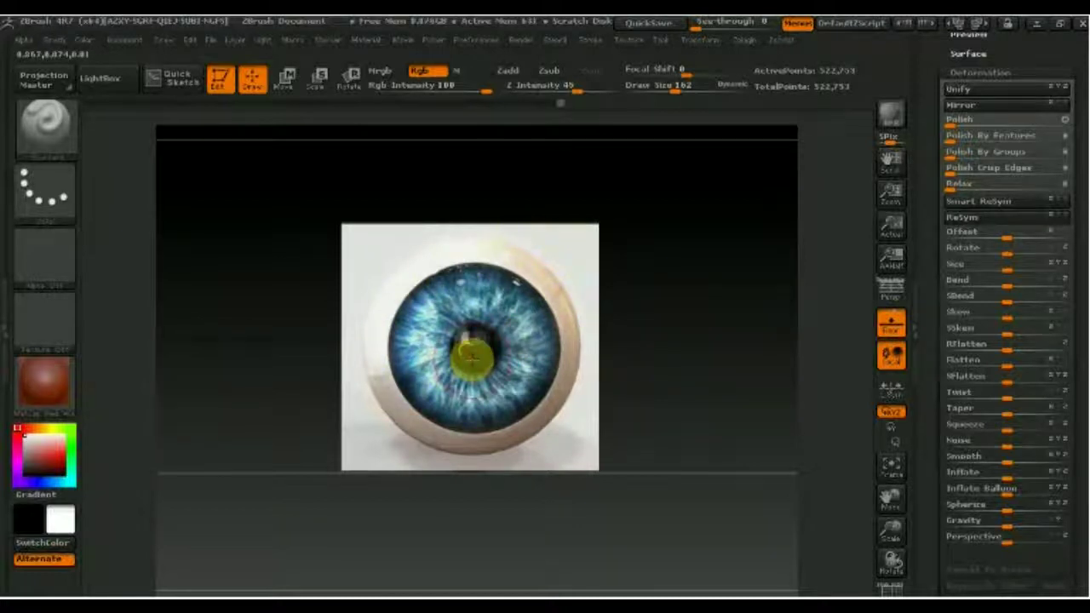
Toggle the Spotlight reference to check the painted iris, then hide it and view the eyeball's side.
key(space)
key(z)
key(shift+z)
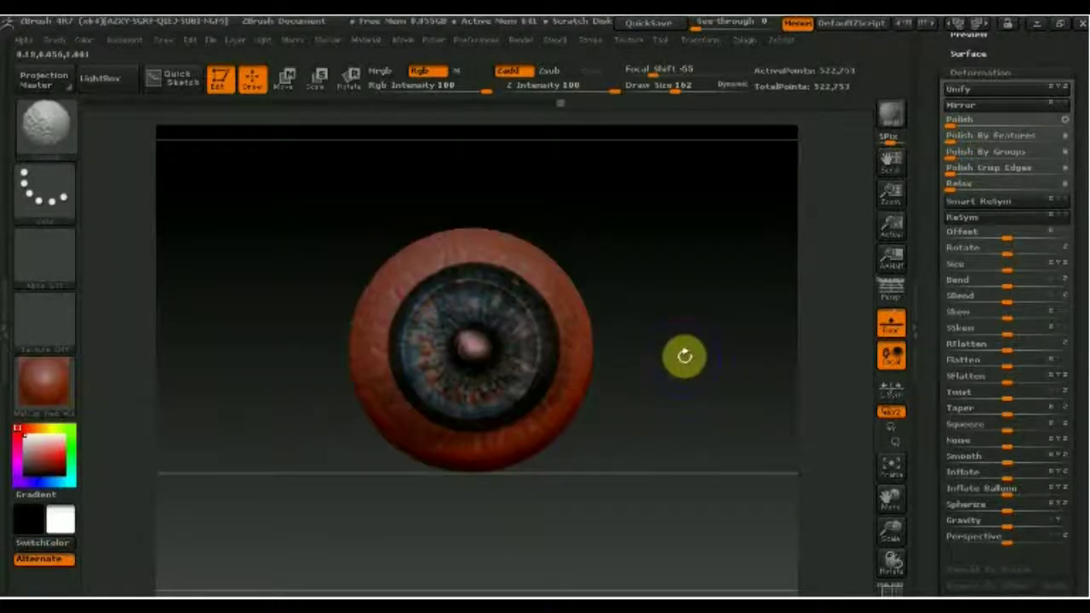
key(shift+z)
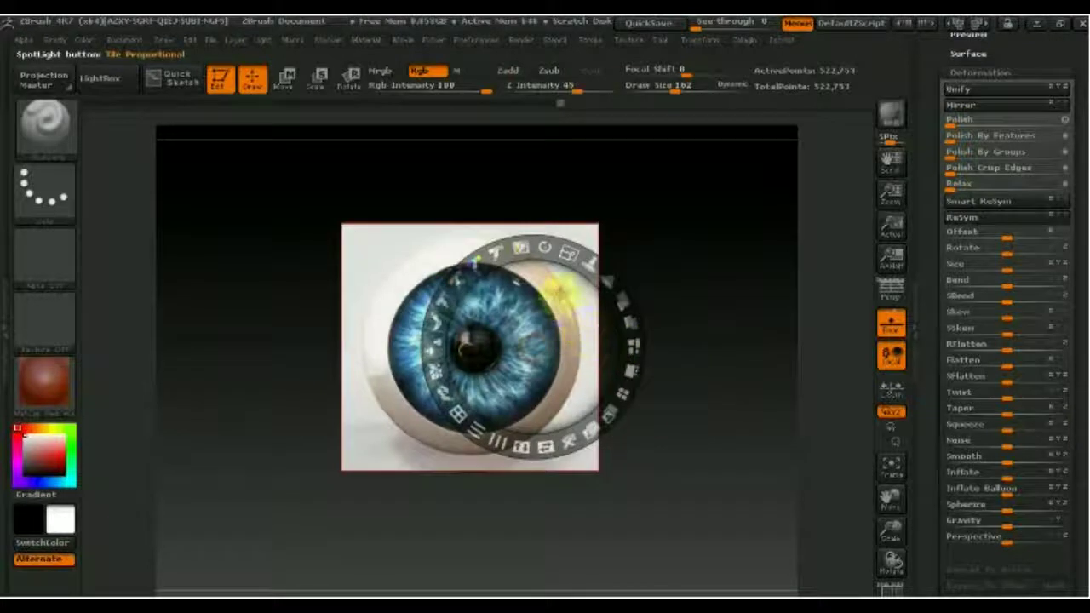
key(z)
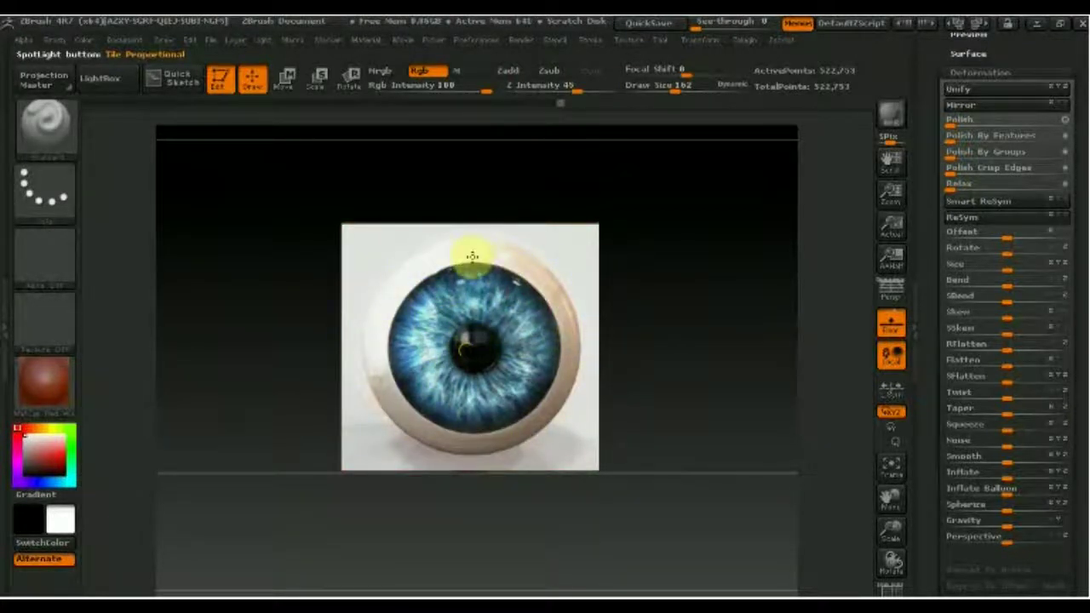
key(shift+z)
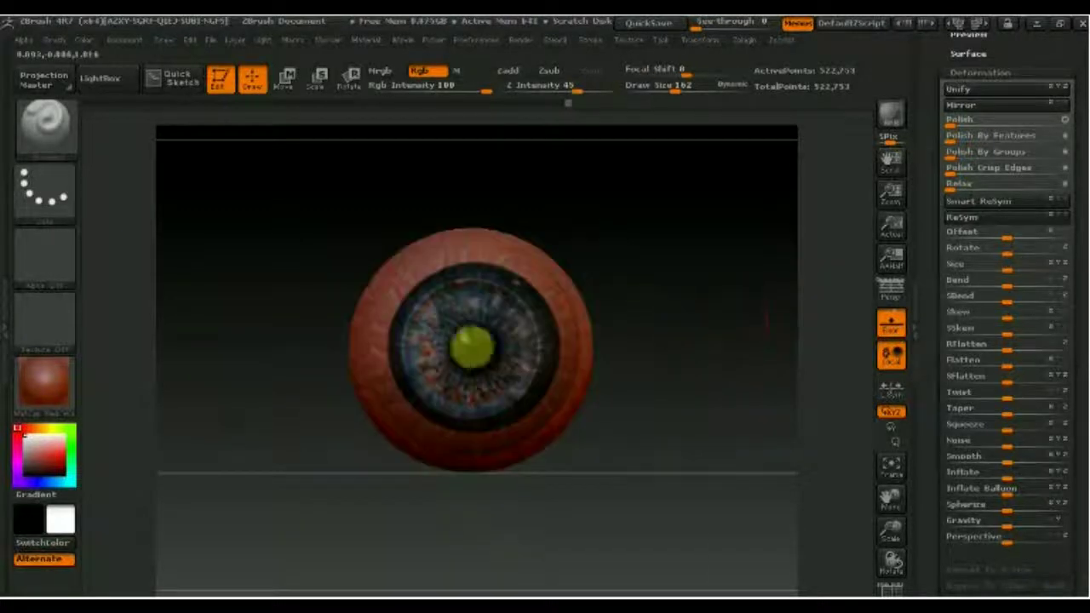
mouse_move(691, 414)
mouse_down()
mouse_move(660, 443)
mouse_move(634, 426)
mouse_up()
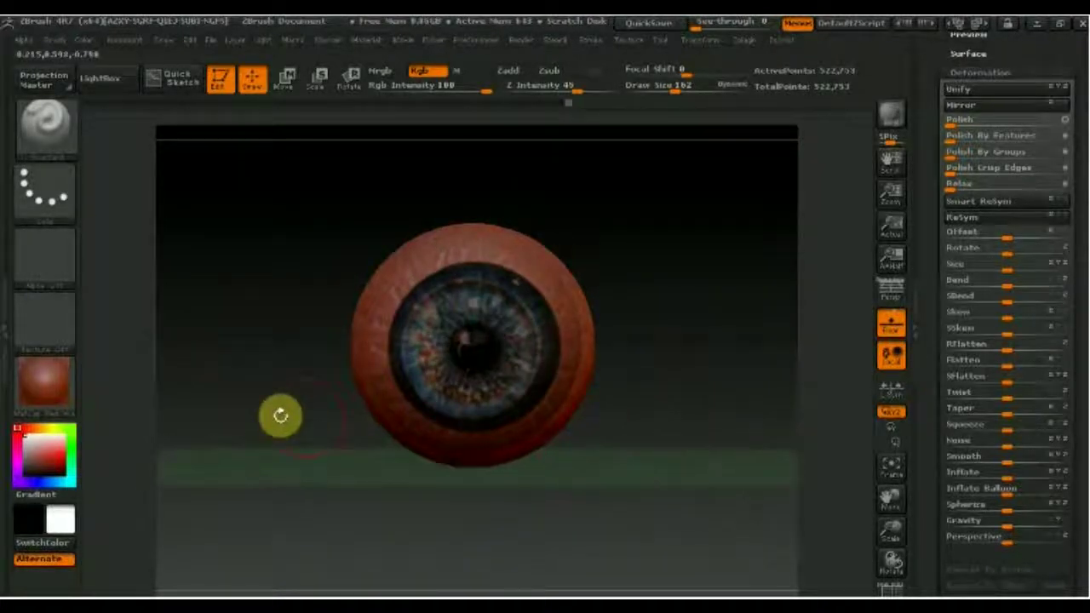
Apply the white SkinShade4 material to the eyeball and orbit to check the blue iris.
click(49, 379)
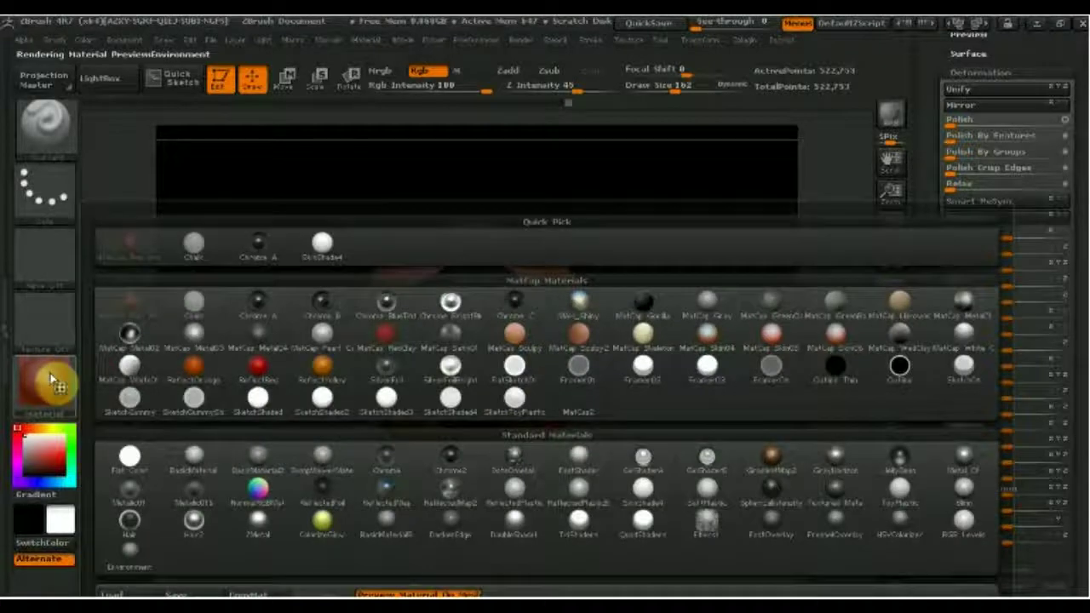
click(331, 247)
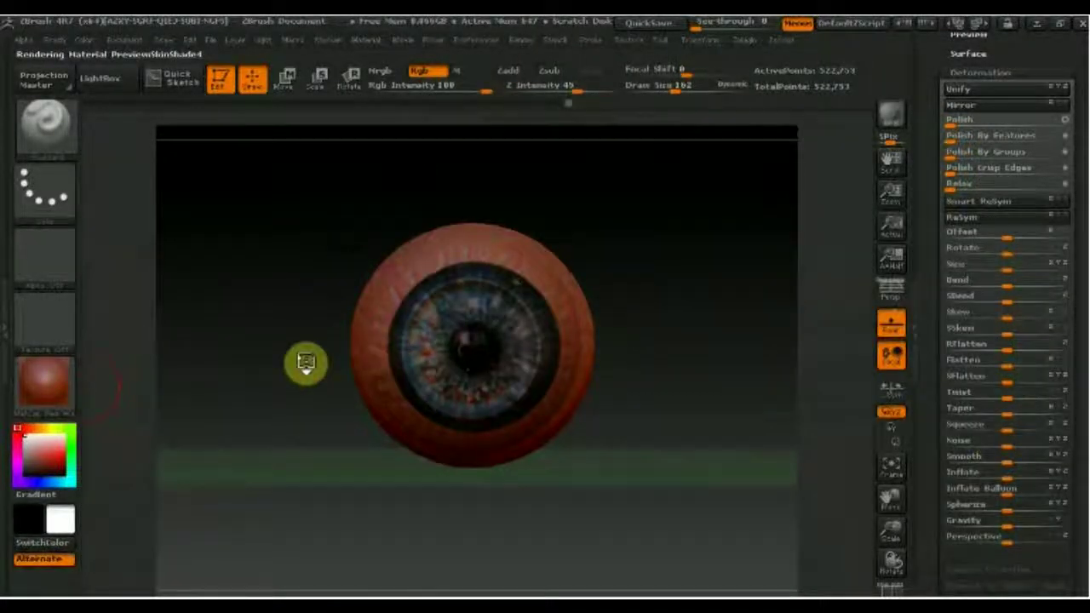
drag(241, 414, 199, 437)
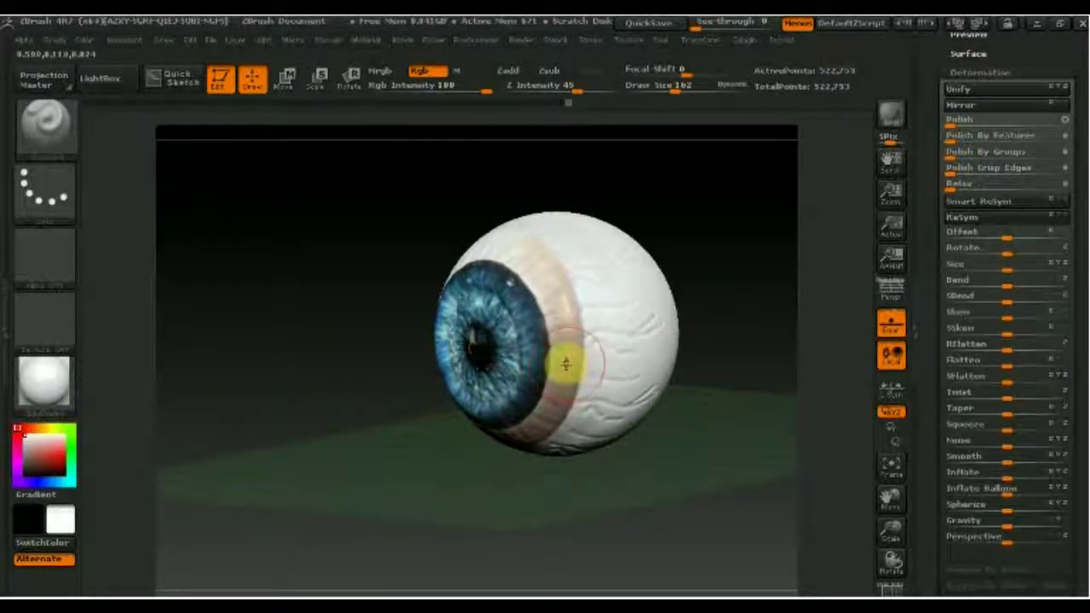
drag(701, 377, 743, 365)
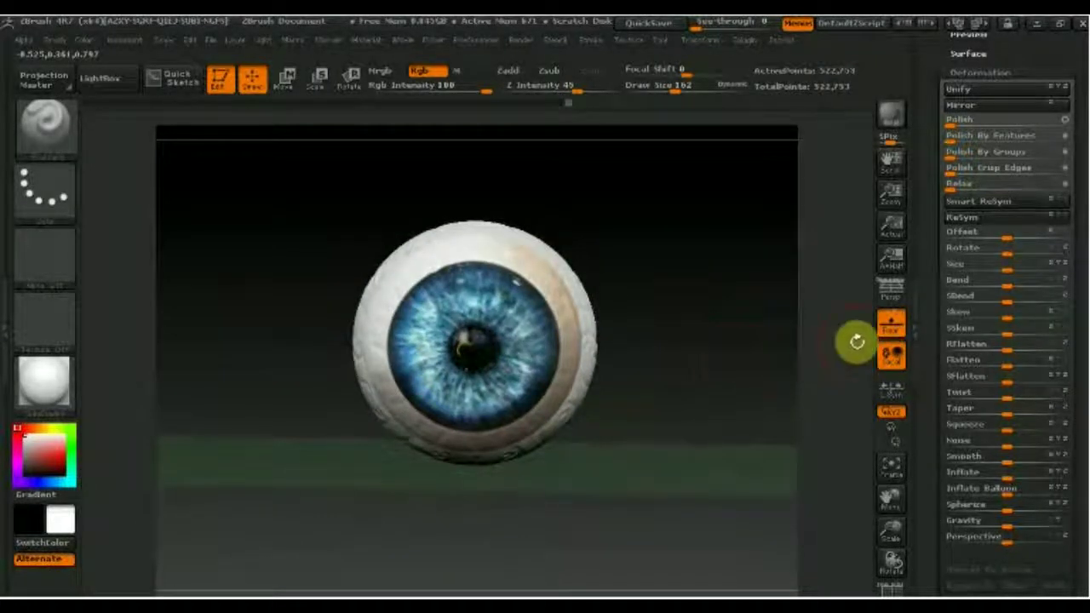
Scroll the Tool palette to Masking and expand Mask By Color's intensity, hue and saturation options.
drag(1080, 114, 1085, 220)
scroll(1077, 200, up, 3)
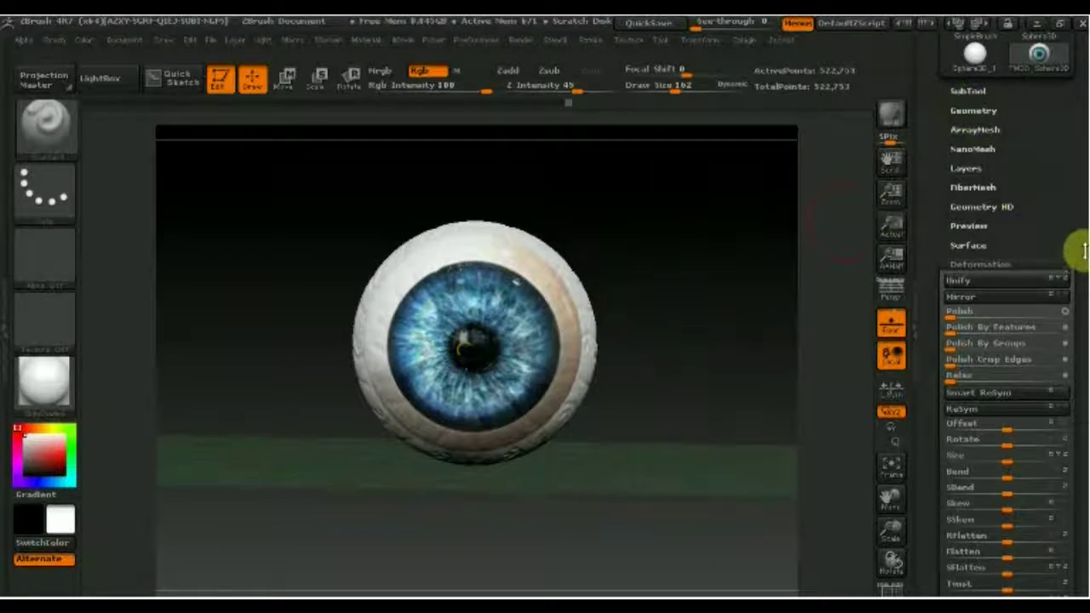
scroll(1083, 249, down, 10)
scroll(1070, 85, down, 3)
scroll(973, 134, down, 3)
scroll(996, 141, up, 8)
scroll(1070, 146, up, 1)
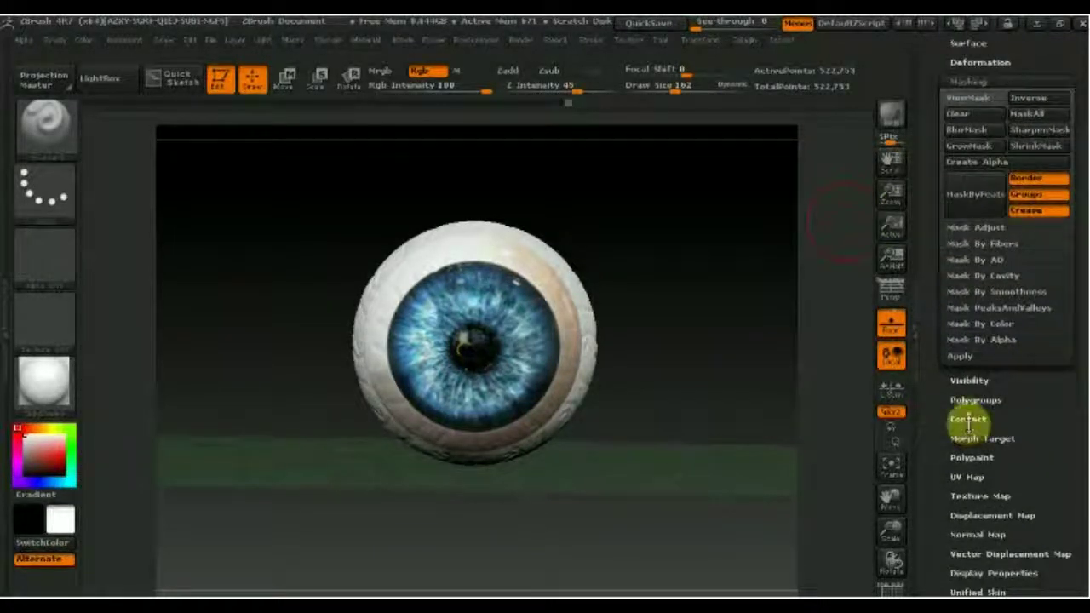
click(1003, 323)
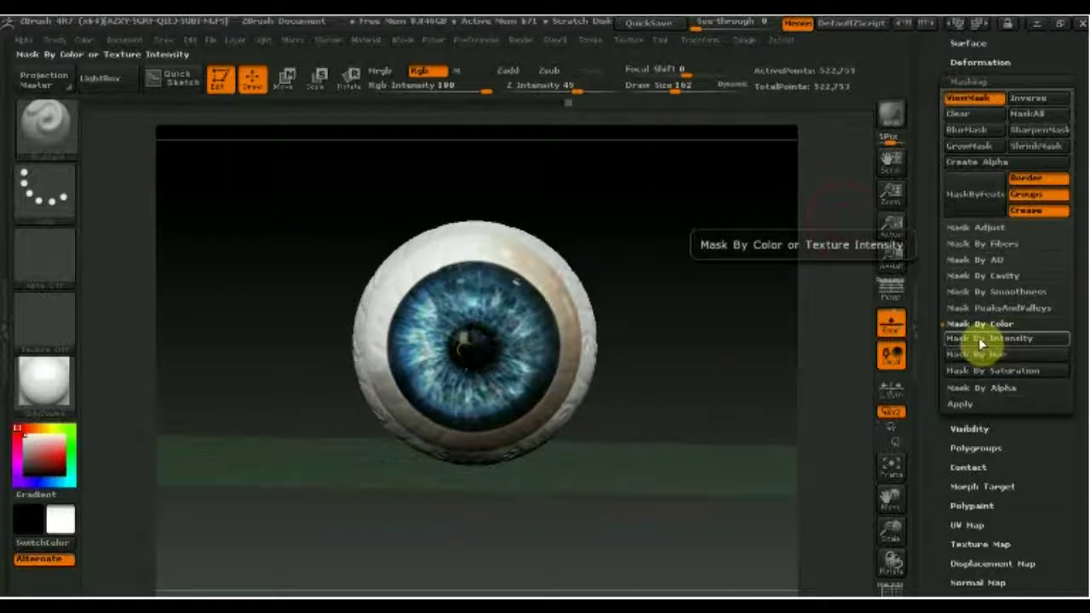
drag(1077, 243, 1077, 356)
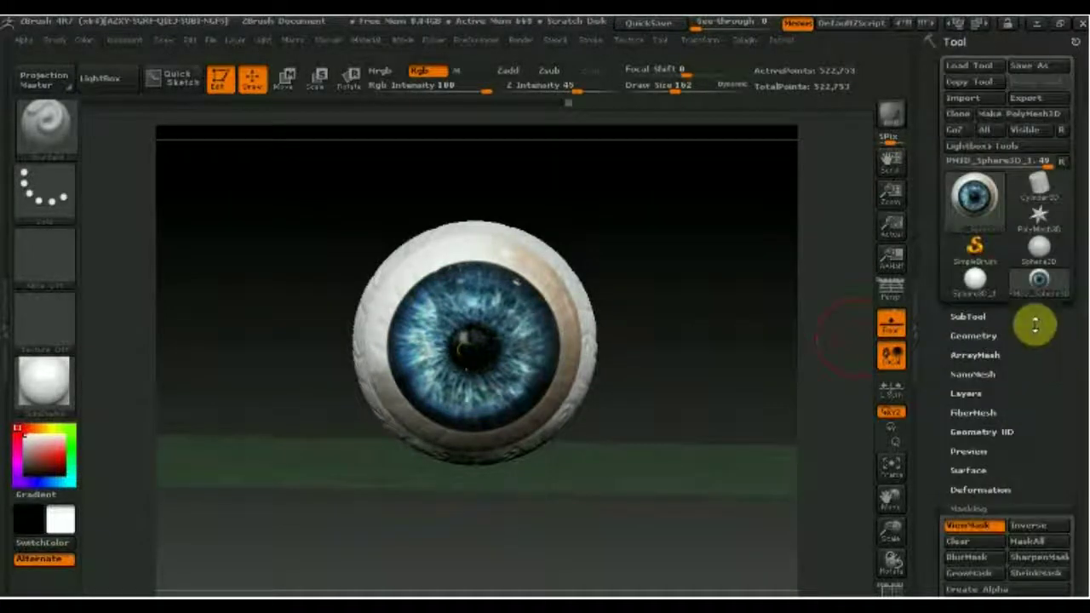
Turn off the eyeball's polypaint display in the SubTool list so it shows as white sculpt.
click(971, 318)
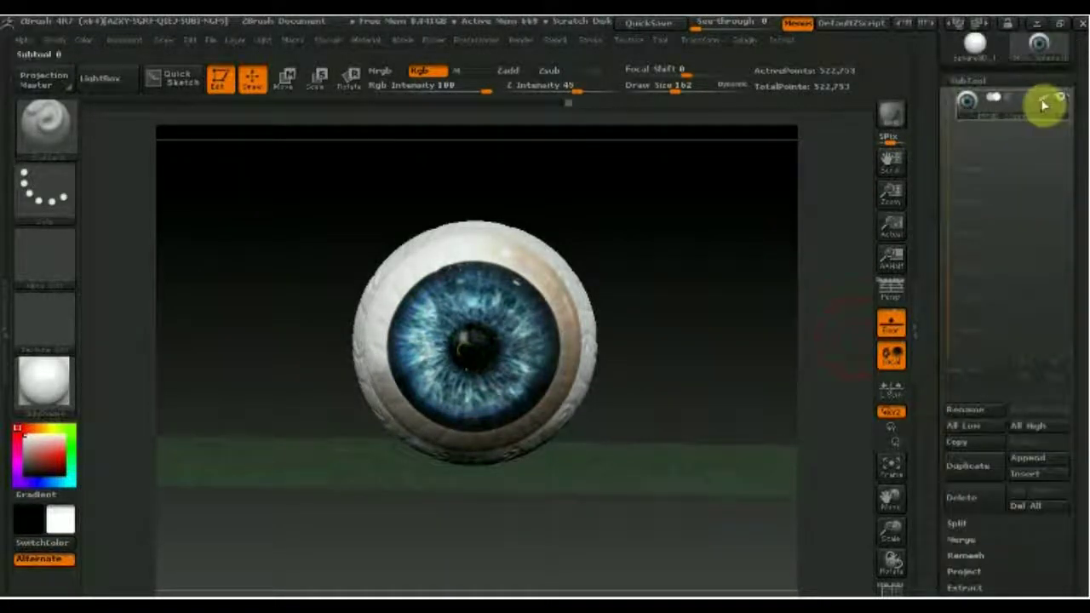
click(1043, 97)
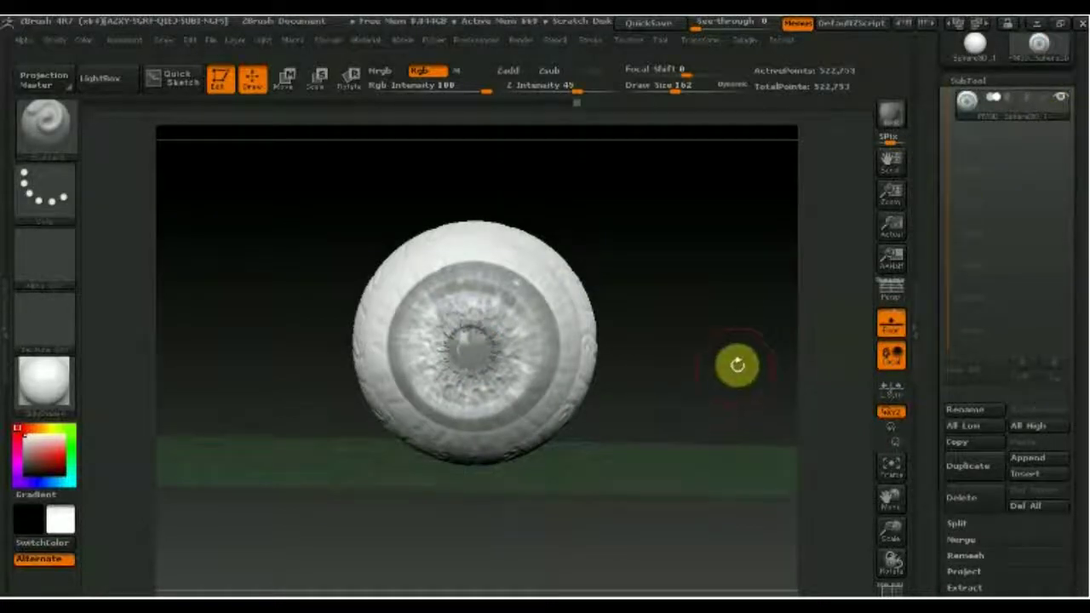
drag(735, 366, 698, 375)
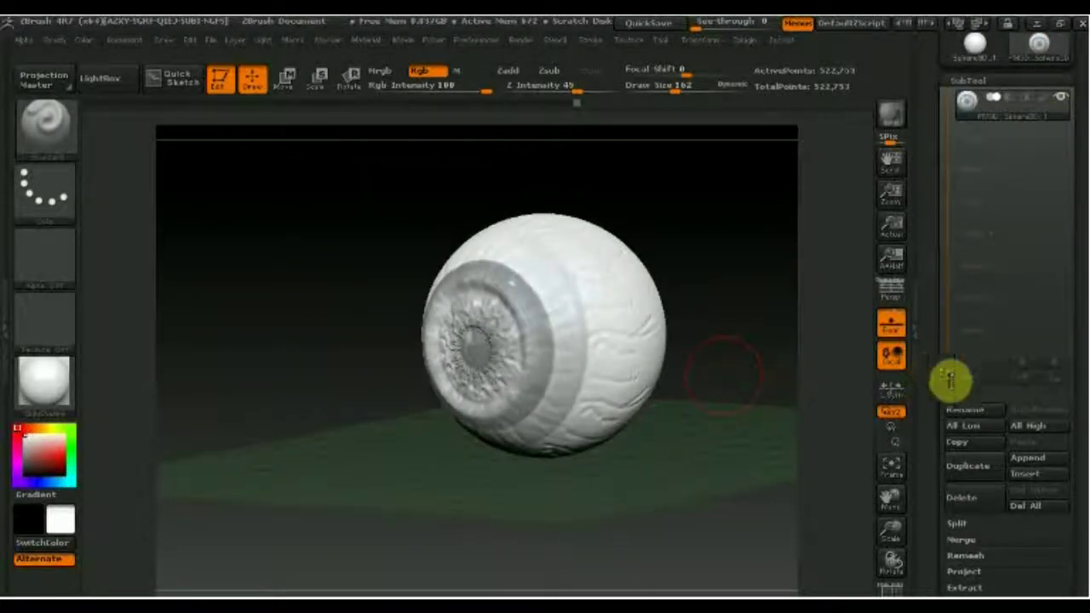
drag(1082, 424, 1080, 384)
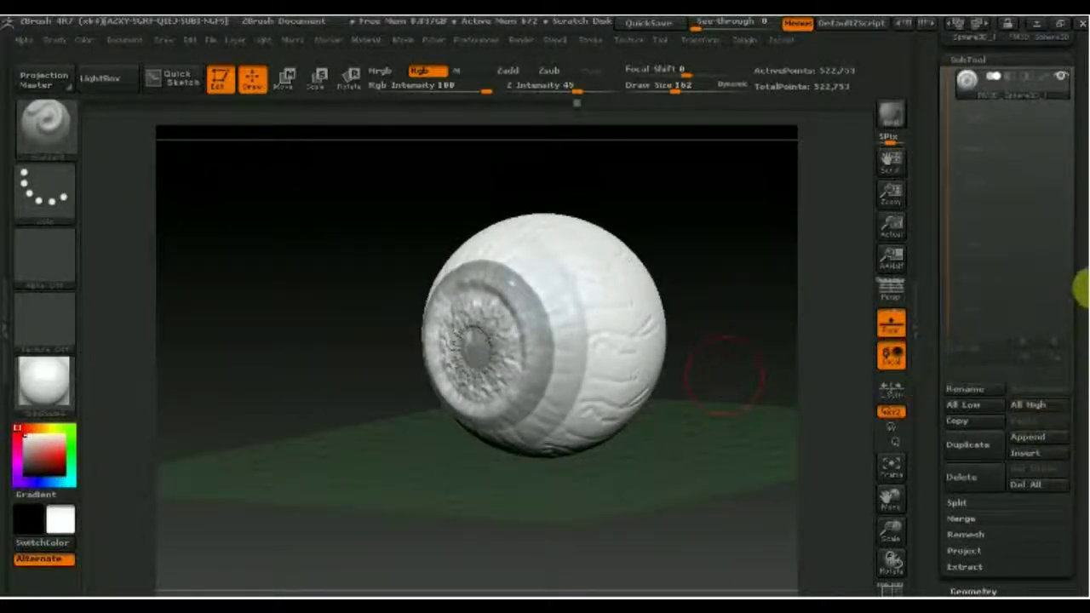
Resize the eyeball with the Deformation Size slider, checking it from several angles.
drag(1081, 290, 1081, 316)
click(997, 317)
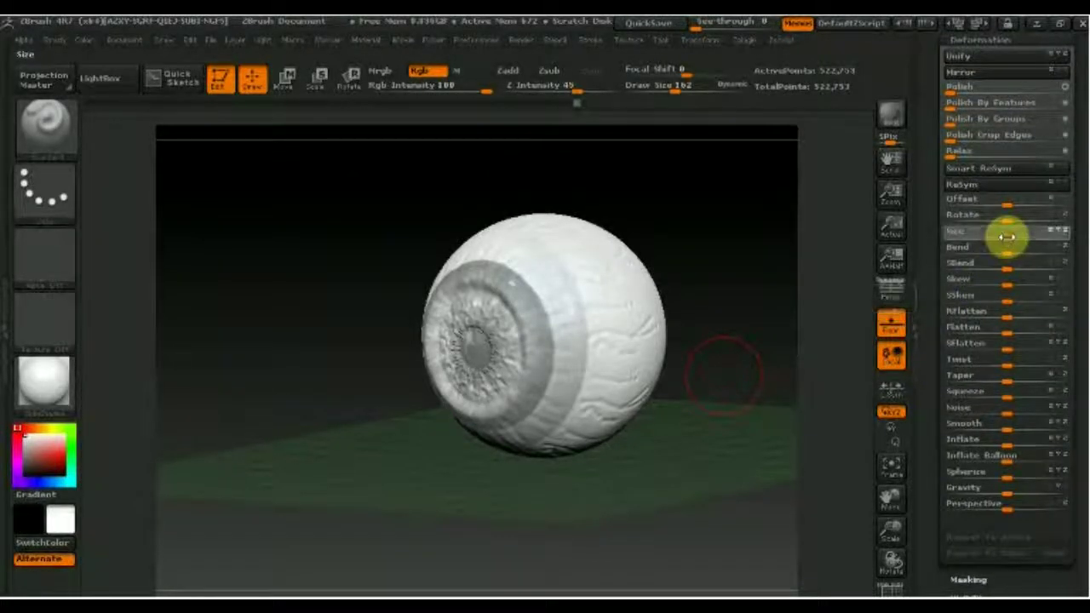
drag(1003, 236, 1012, 238)
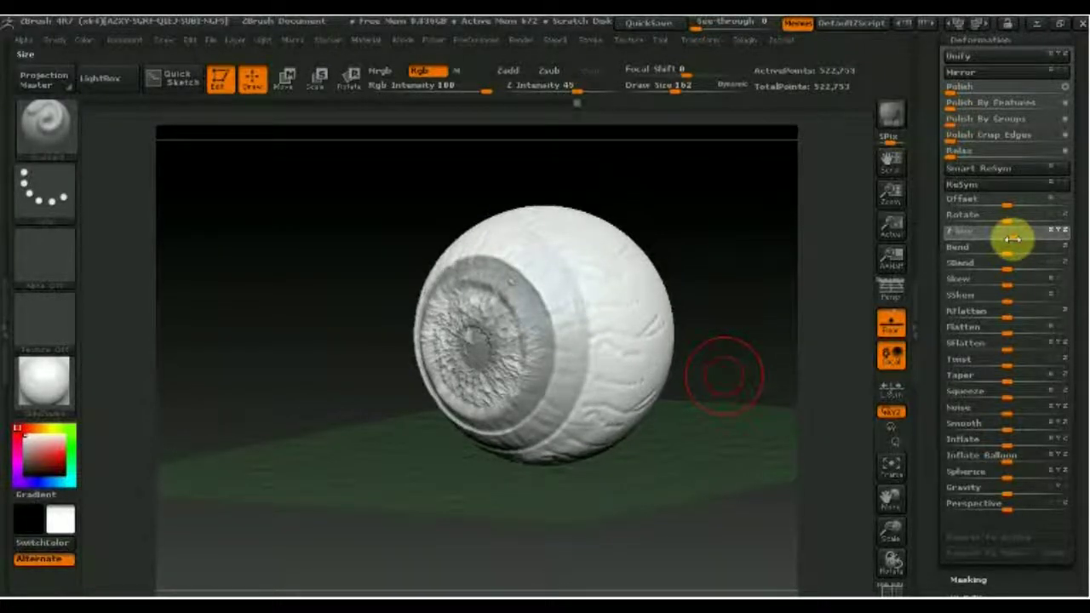
mouse_move(749, 233)
shift+mouse_down()
mouse_move(756, 219)
mouse_move(811, 219)
mouse_move(822, 239)
shift+mouse_up()
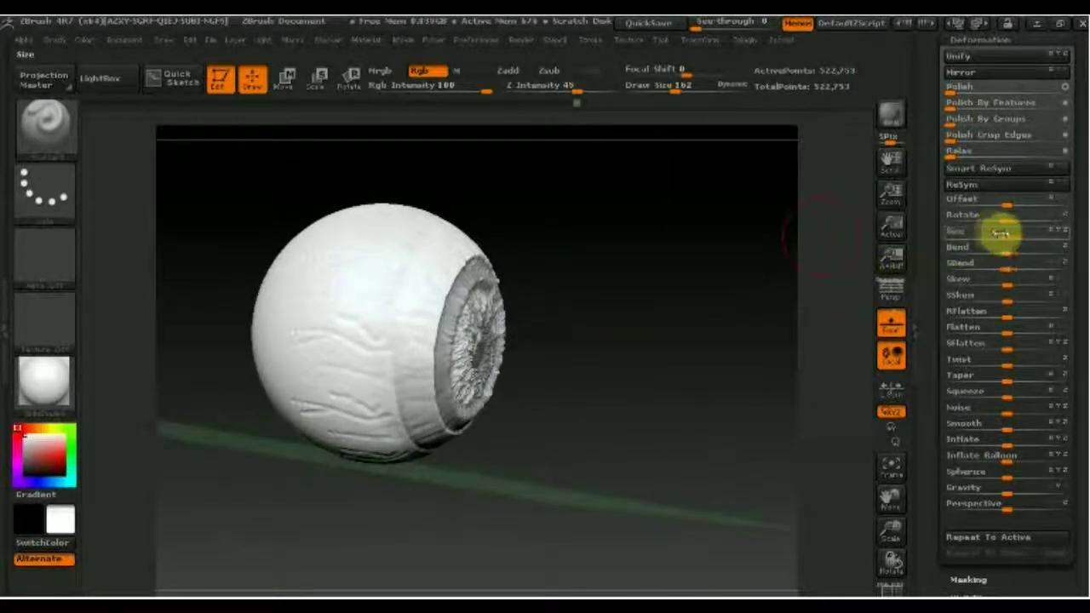
drag(1000, 236, 986, 237)
mouse_move(696, 328)
mouse_down()
mouse_move(664, 329)
mouse_move(667, 306)
mouse_up()
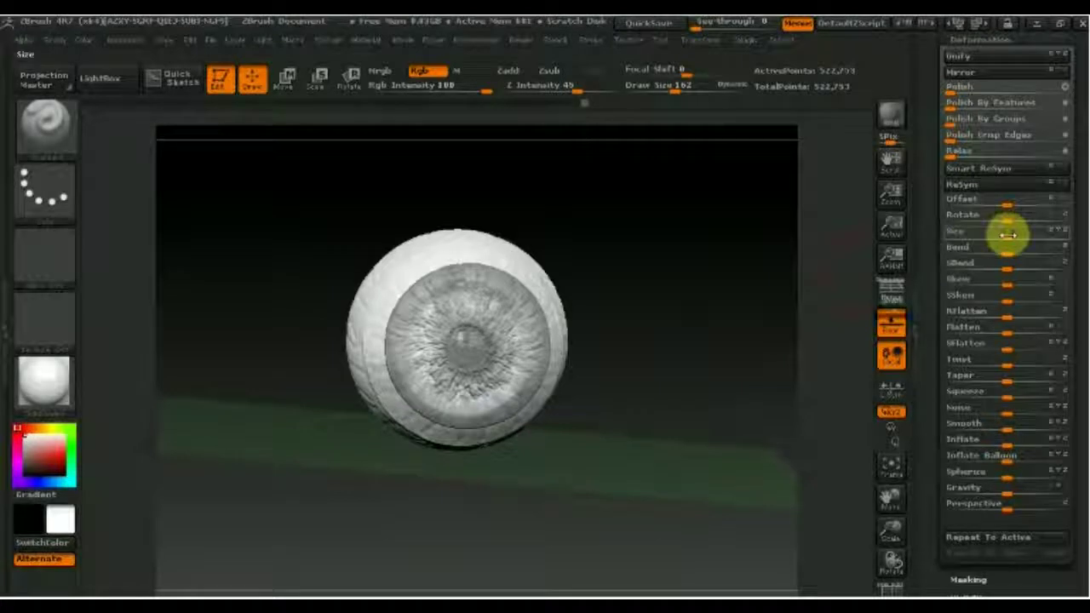
drag(1007, 235, 1017, 235)
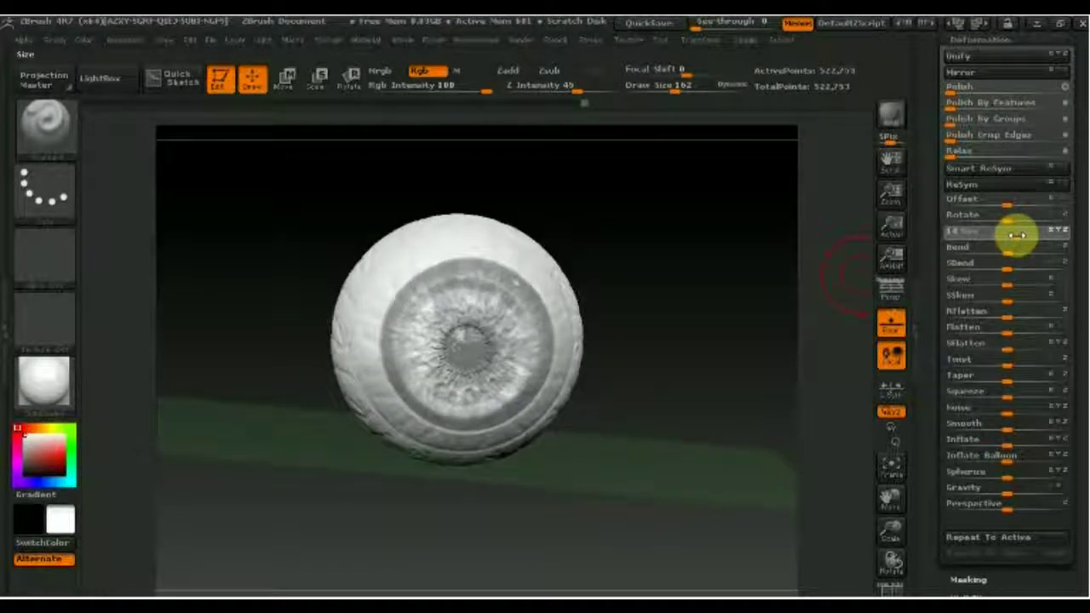
mouse_move(698, 326)
mouse_down()
mouse_move(719, 328)
mouse_move(755, 369)
mouse_up()
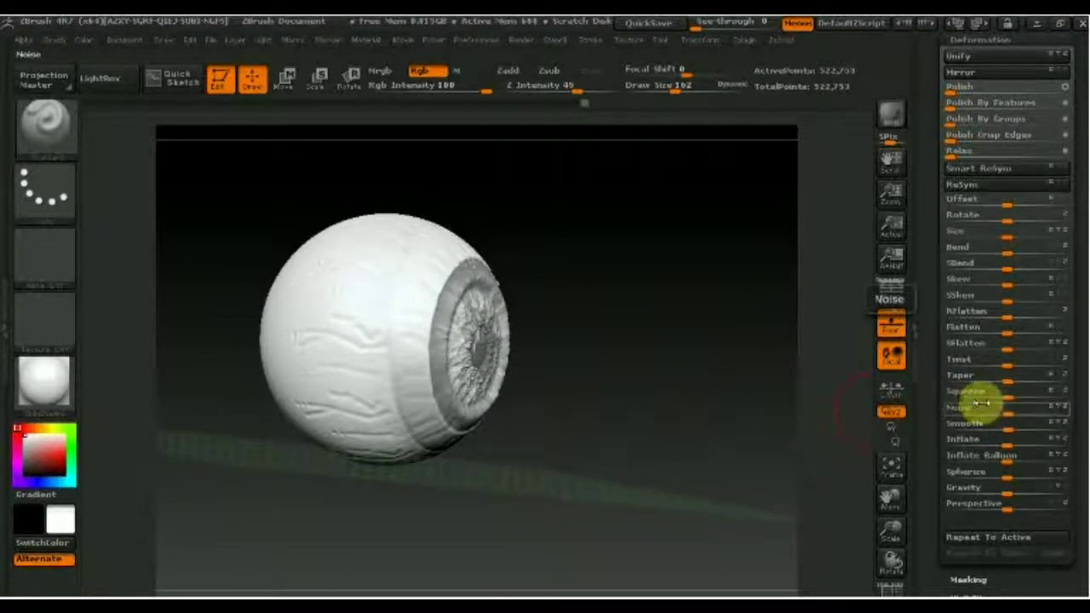
Try squeezing one side of the eyeball, then undo back to the round, uncoloured eyeball.
drag(1002, 396, 996, 402)
mouse_move(761, 389)
mouse_down()
mouse_move(718, 403)
mouse_move(705, 384)
mouse_move(591, 392)
mouse_move(299, 329)
mouse_move(360, 331)
mouse_move(107, 327)
mouse_move(244, 348)
mouse_move(610, 308)
mouse_move(676, 270)
mouse_up()
key(ctrl+z)
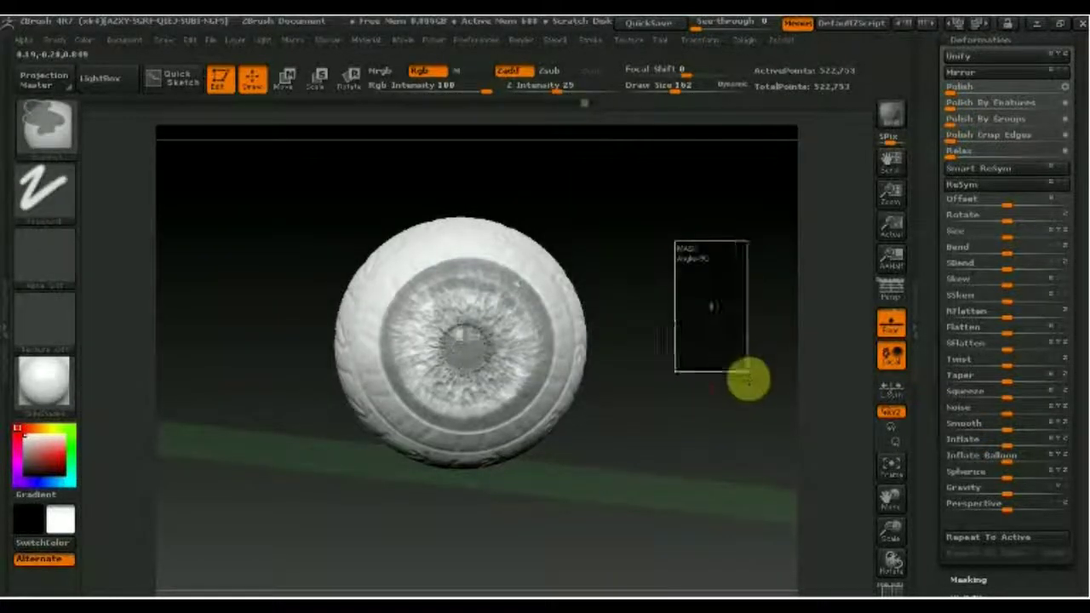
key(ctrl+z)
drag(1079, 271, 1070, 348)
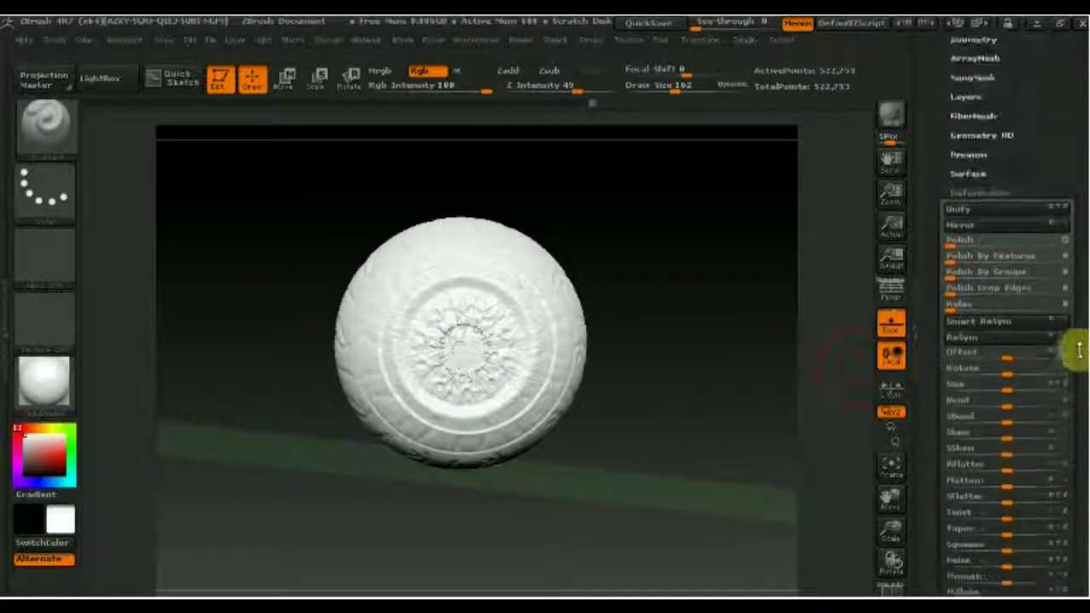
drag(1016, 153, 1043, 198)
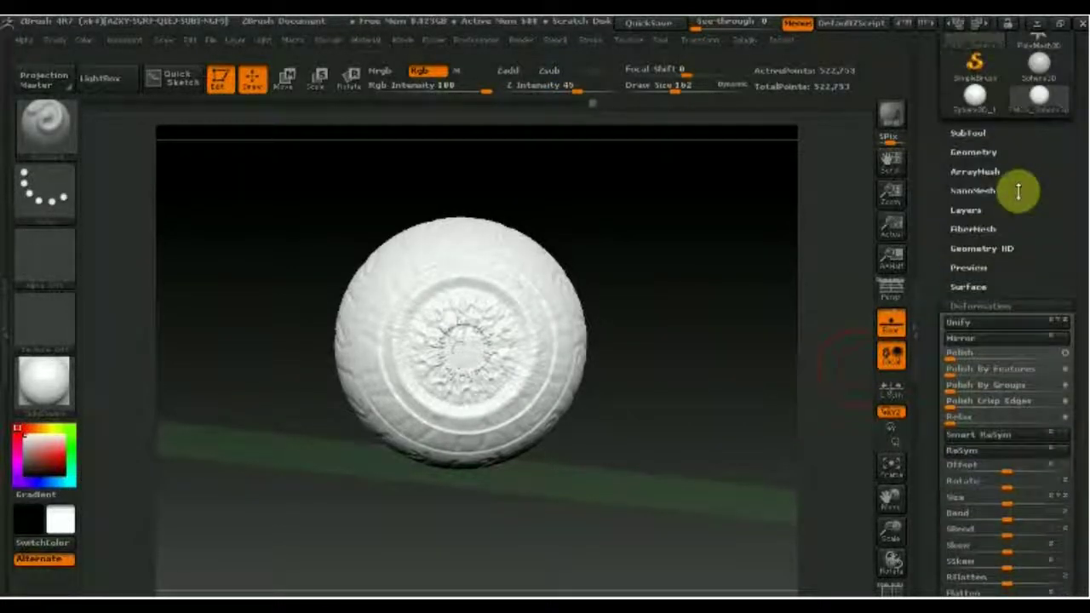
Re-enable the eyeball's polypaint and paint beige over the sclera beside the blue iris.
click(970, 132)
click(1045, 106)
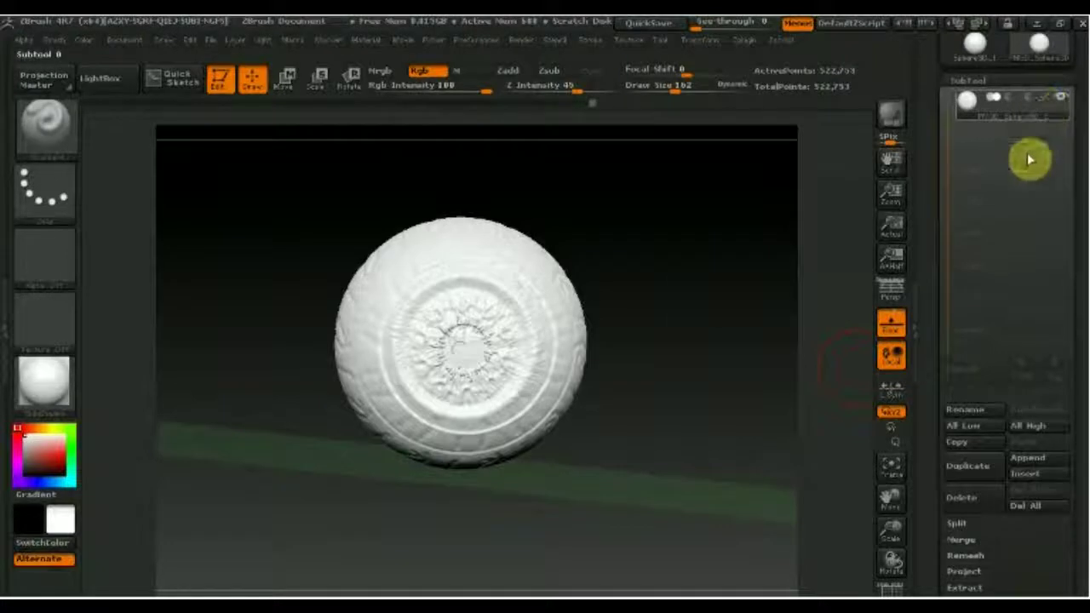
drag(657, 391, 656, 388)
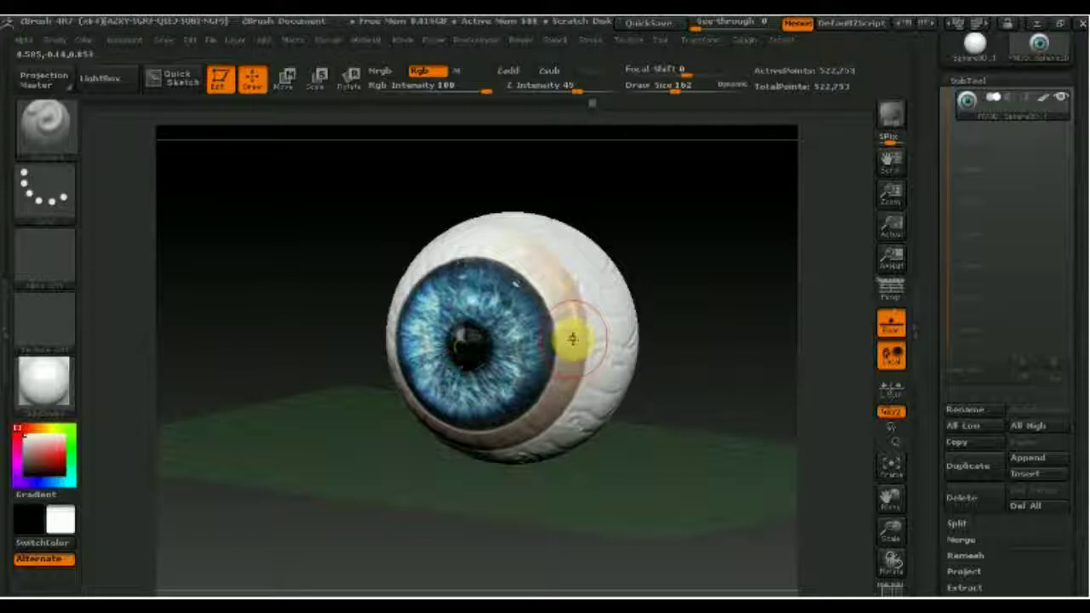
mouse_move(579, 335)
mouse_down()
mouse_move(584, 236)
mouse_move(562, 261)
mouse_move(593, 238)
mouse_move(520, 235)
mouse_move(637, 336)
mouse_move(599, 315)
mouse_move(598, 357)
mouse_move(625, 352)
mouse_move(608, 248)
mouse_move(481, 230)
mouse_up()
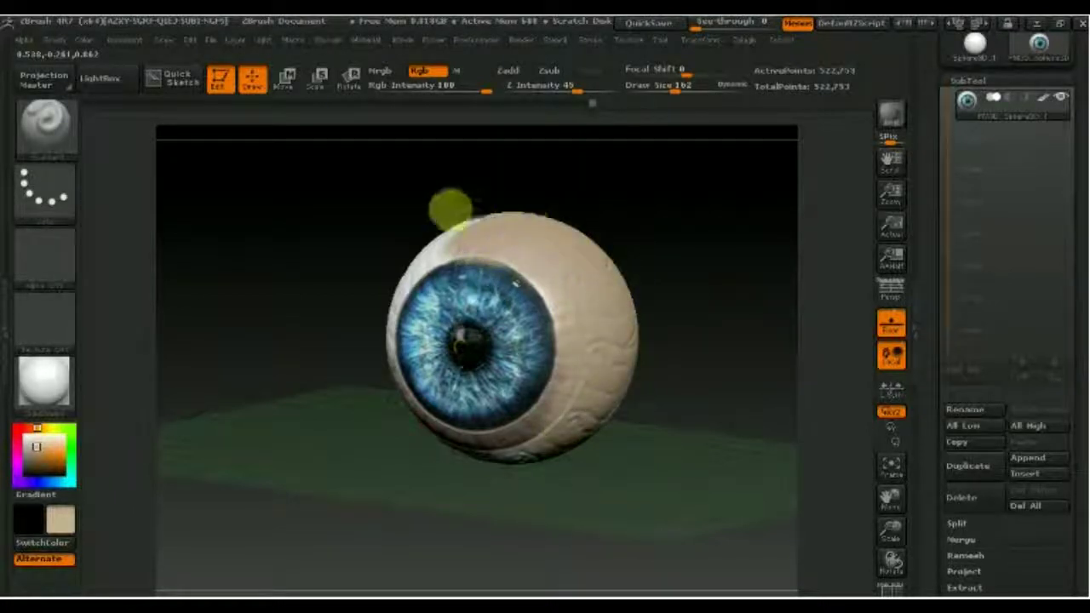
mouse_move(608, 243)
mouse_down()
mouse_move(557, 234)
mouse_move(449, 341)
mouse_move(535, 250)
mouse_move(499, 304)
mouse_move(481, 394)
mouse_move(428, 316)
mouse_move(476, 219)
mouse_move(469, 211)
mouse_move(348, 341)
mouse_move(397, 369)
mouse_move(372, 335)
mouse_move(420, 390)
mouse_up()
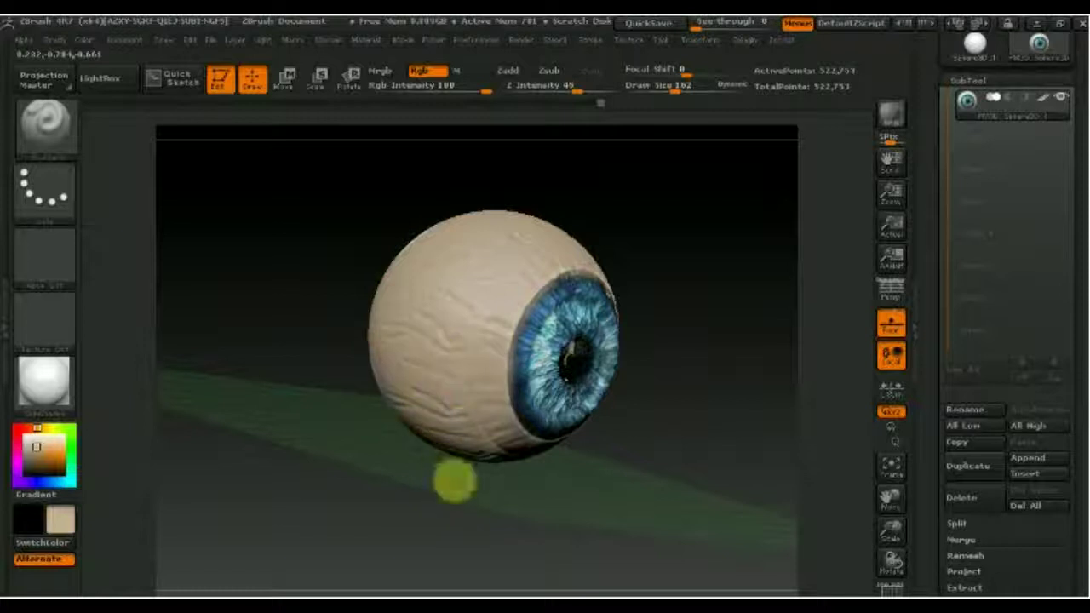
mouse_move(440, 457)
mouse_down()
mouse_move(384, 384)
mouse_move(448, 413)
mouse_up()
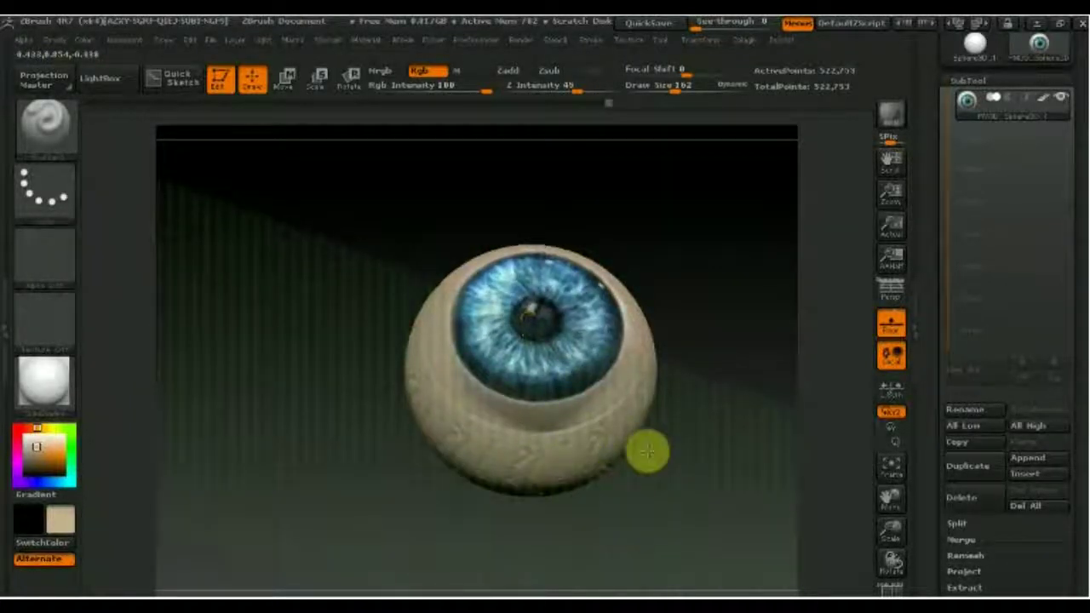
mouse_move(655, 426)
mouse_down()
mouse_move(694, 389)
mouse_move(698, 292)
mouse_up()
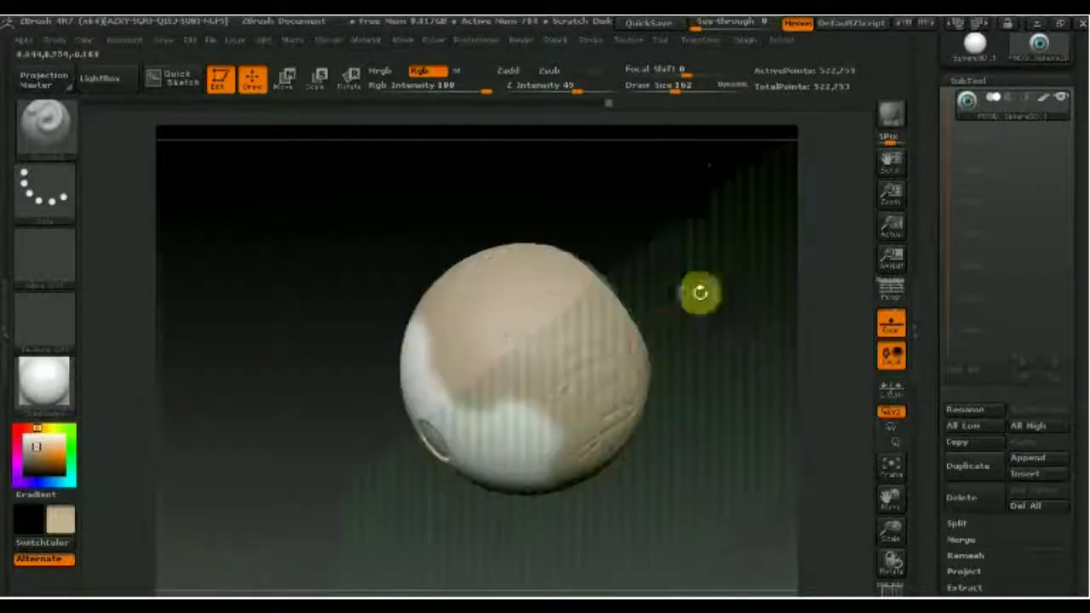
Enlarge Draw Size and paint the remaining white sclera patches tan, orbiting to find gaps.
click(687, 89)
mouse_move(636, 152)
mouse_down()
mouse_move(401, 370)
mouse_move(516, 440)
mouse_move(469, 384)
mouse_move(436, 447)
mouse_up()
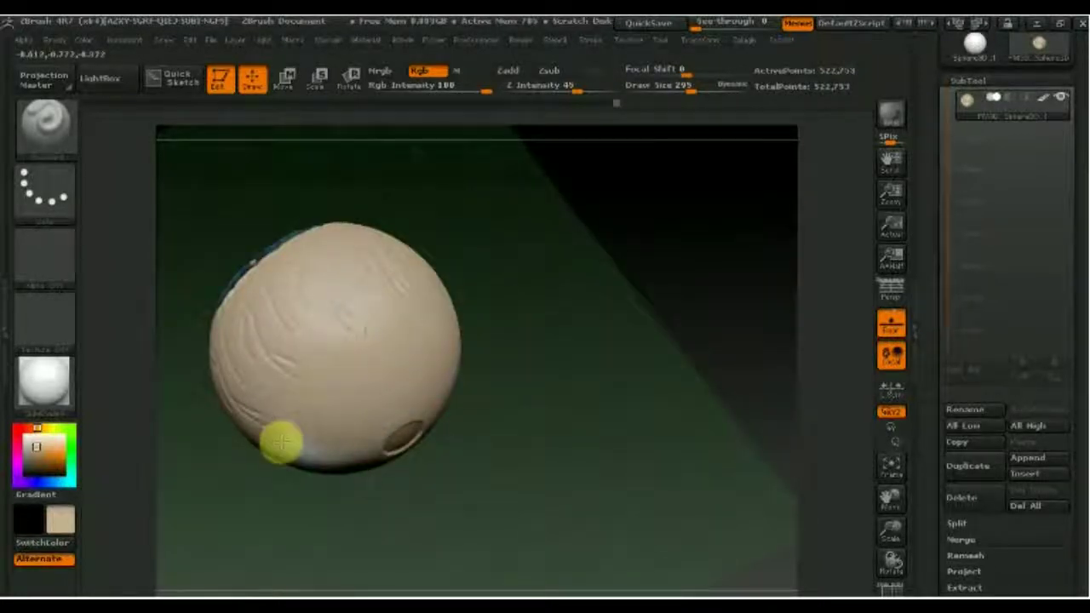
mouse_move(358, 425)
mouse_down()
mouse_move(452, 424)
mouse_move(384, 486)
mouse_up()
drag(379, 418, 333, 401)
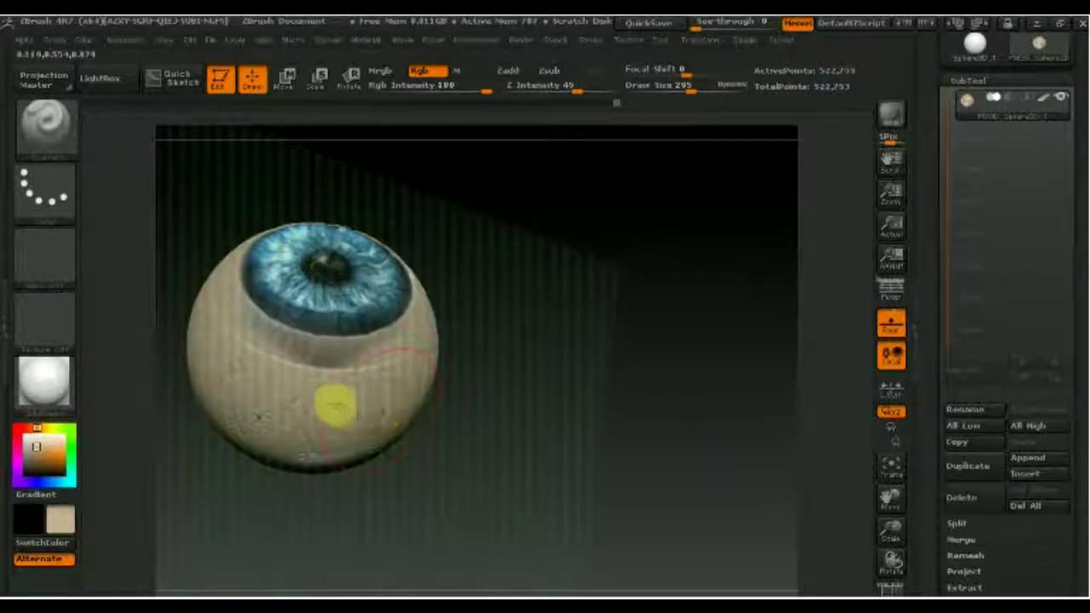
mouse_move(346, 481)
mouse_down()
mouse_move(332, 574)
mouse_move(452, 470)
mouse_up()
mouse_move(517, 438)
mouse_down()
mouse_move(525, 479)
mouse_move(526, 406)
mouse_move(542, 440)
mouse_up()
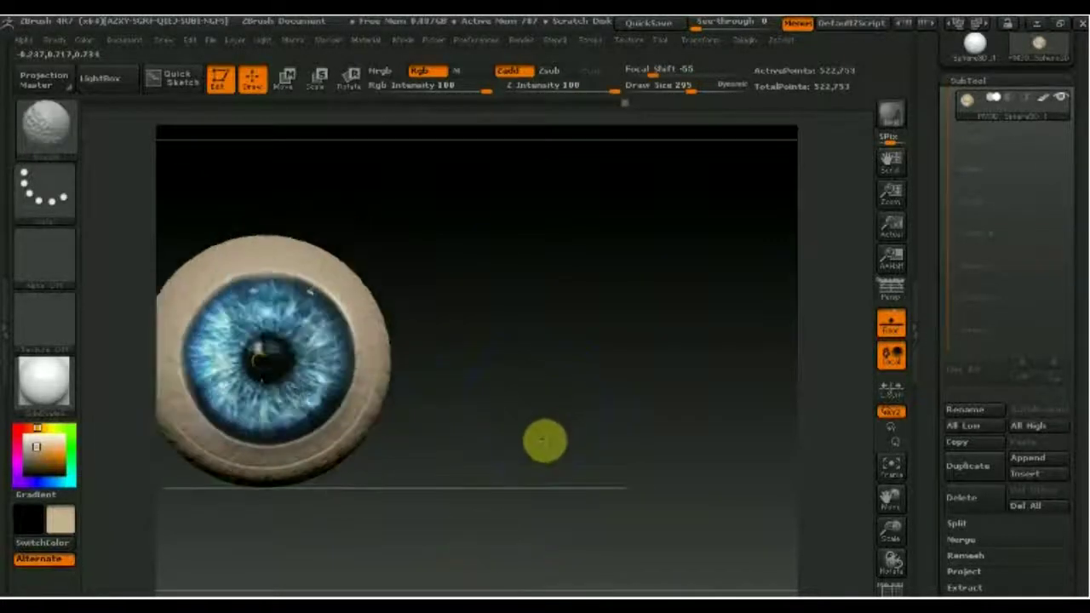
mouse_move(603, 418)
alt+mouse_down()
mouse_move(634, 417)
mouse_move(603, 438)
mouse_move(638, 244)
alt+mouse_up()
Reduce Draw Size, switch the paint colour to black, and orbit to inspect the sclera paint.
drag(687, 88, 659, 92)
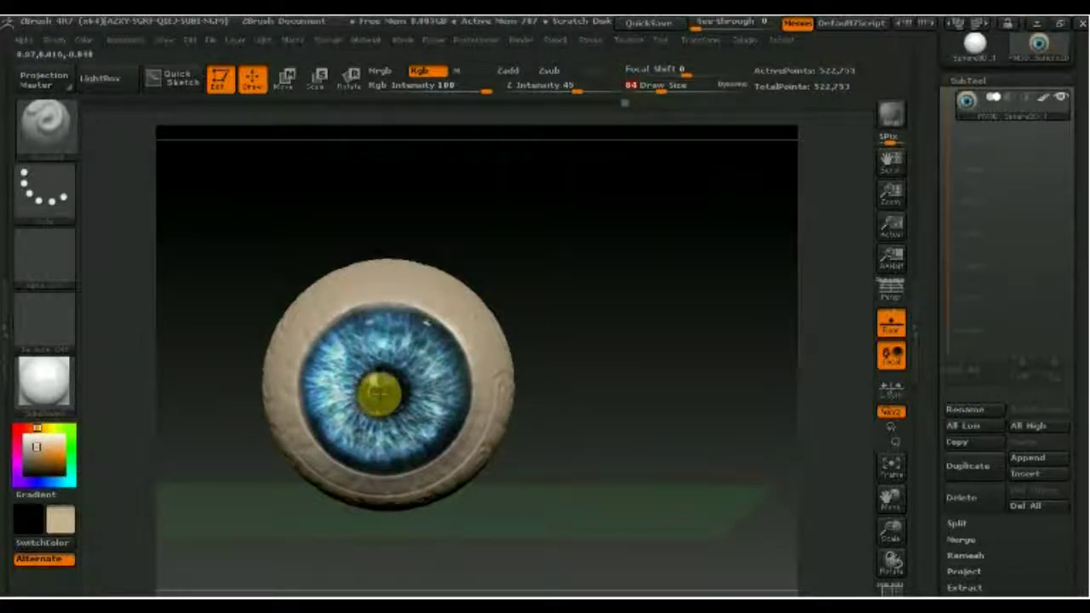
key(c)
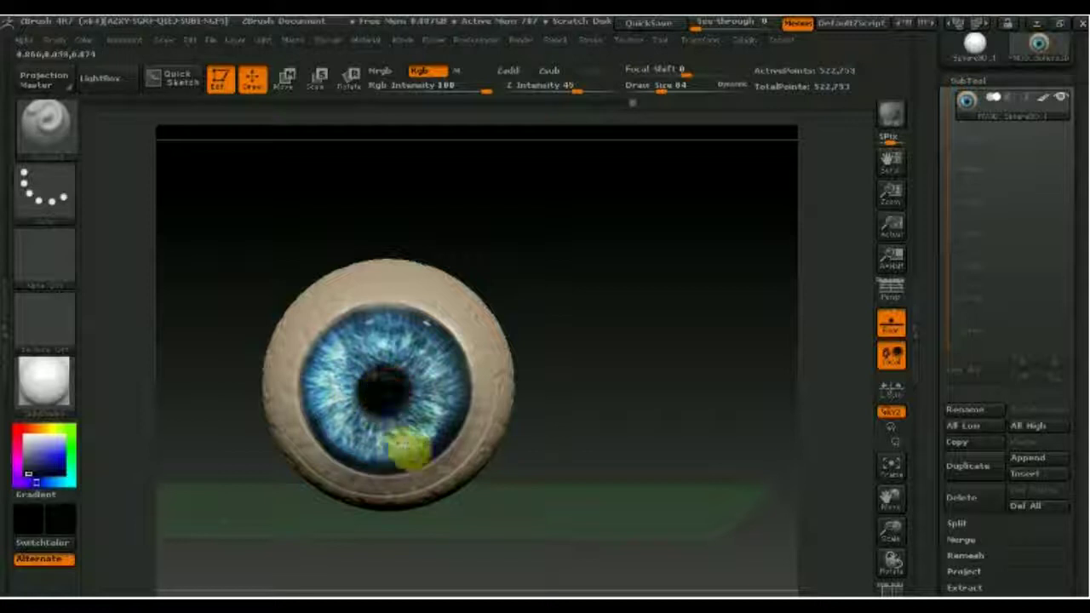
right_drag(406, 445, 361, 457)
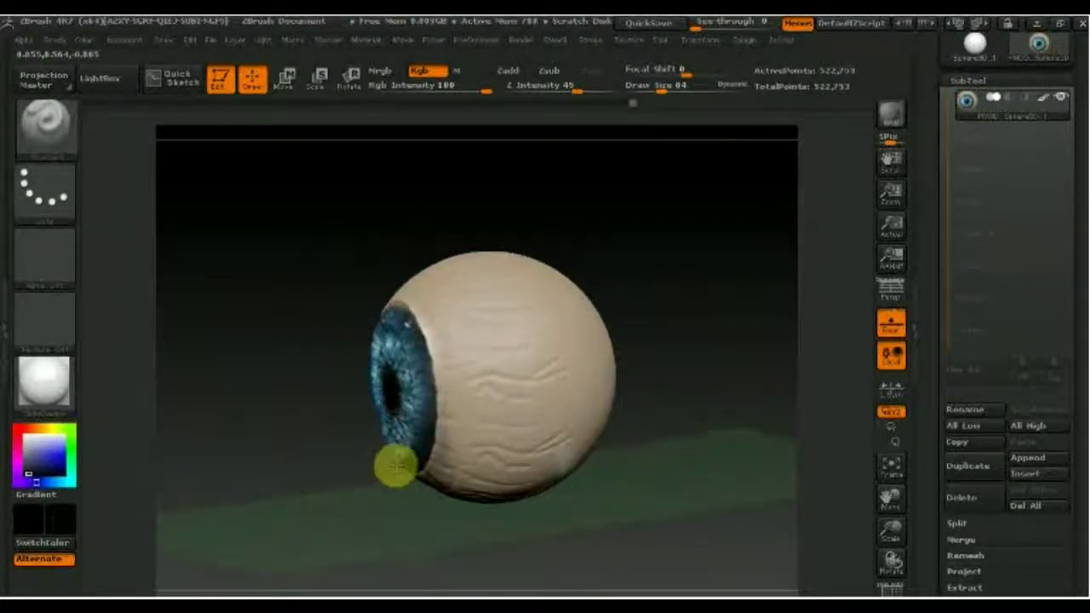
right_drag(396, 468, 438, 466)
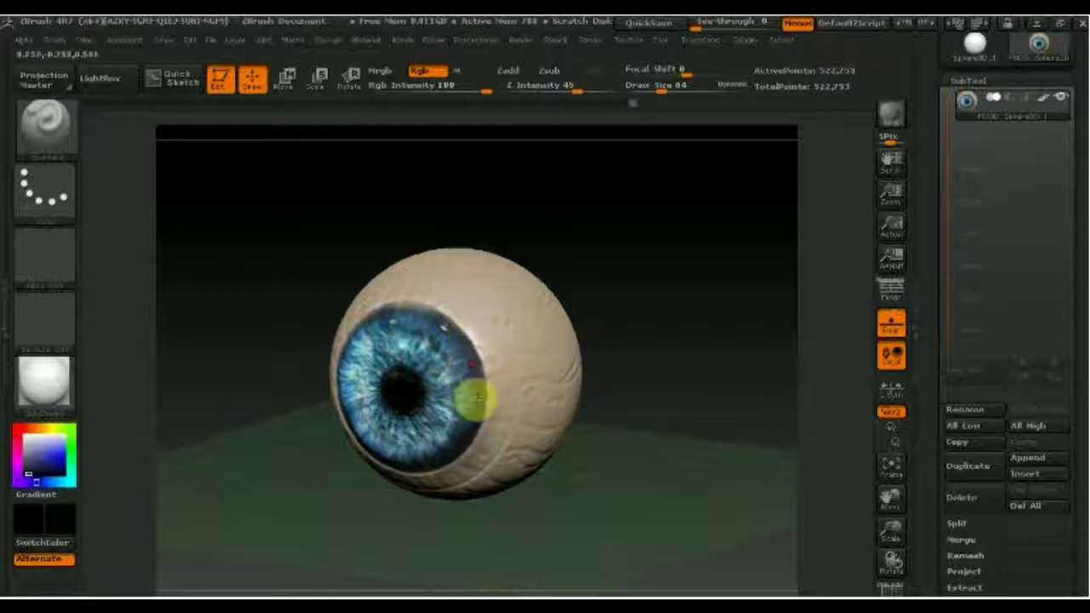
right_drag(470, 383, 444, 368)
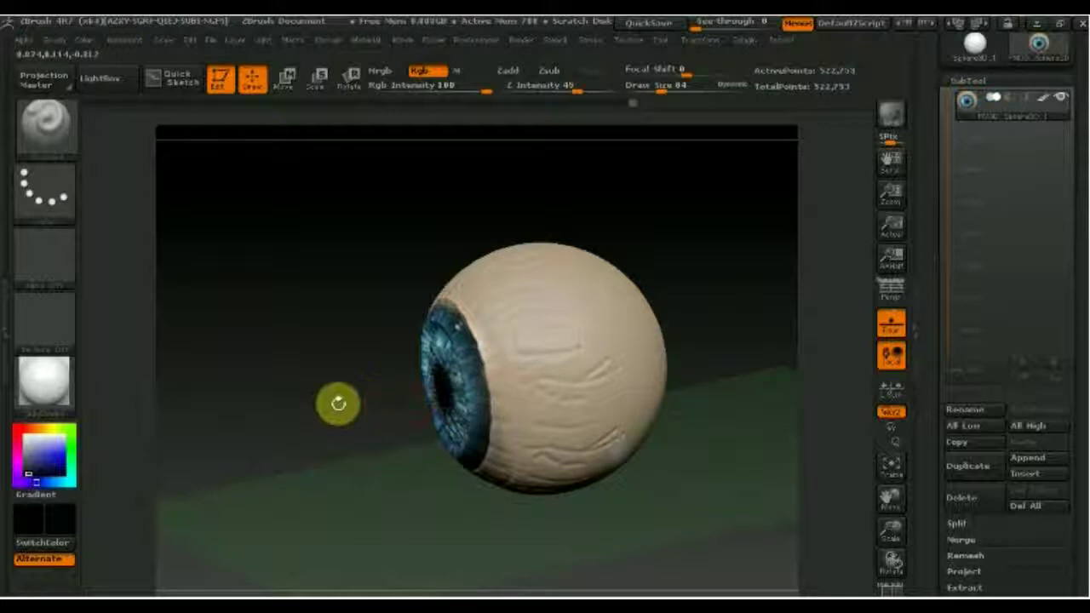
mouse_move(449, 400)
right_down()
mouse_move(509, 394)
mouse_move(584, 365)
mouse_move(527, 389)
mouse_move(521, 377)
right_up()
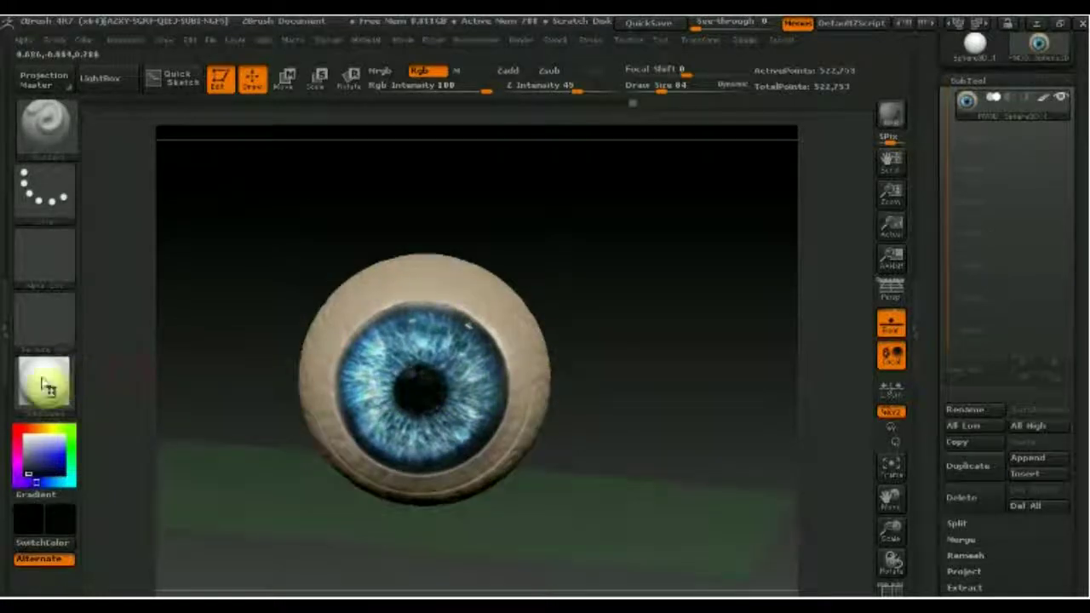
Try another MatCap, then settle on SketchShaded4 for the eyeball and zoom out.
click(44, 381)
click(577, 307)
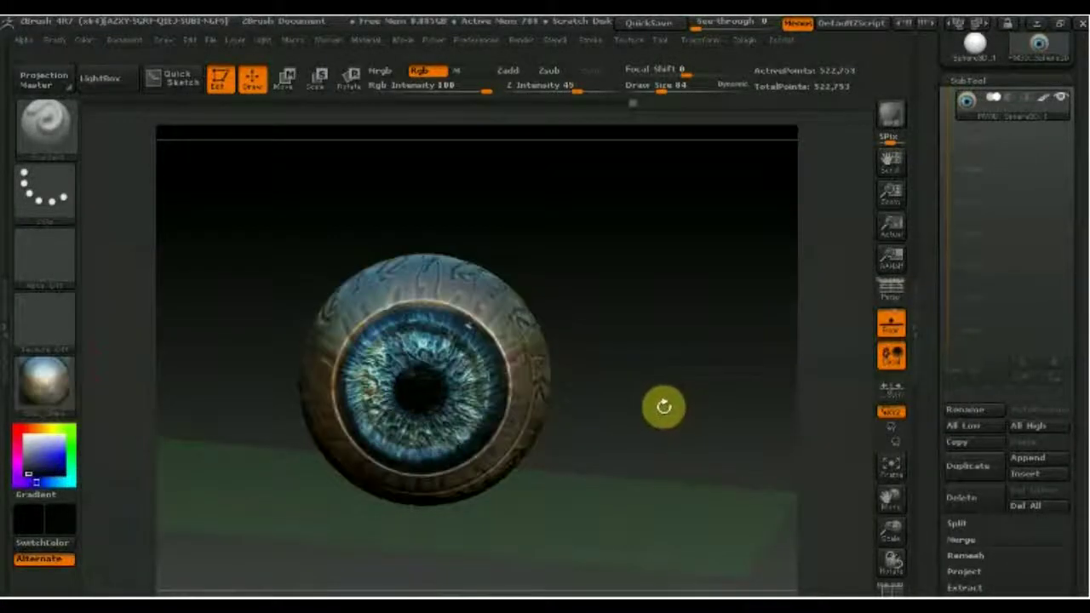
drag(662, 403, 662, 443)
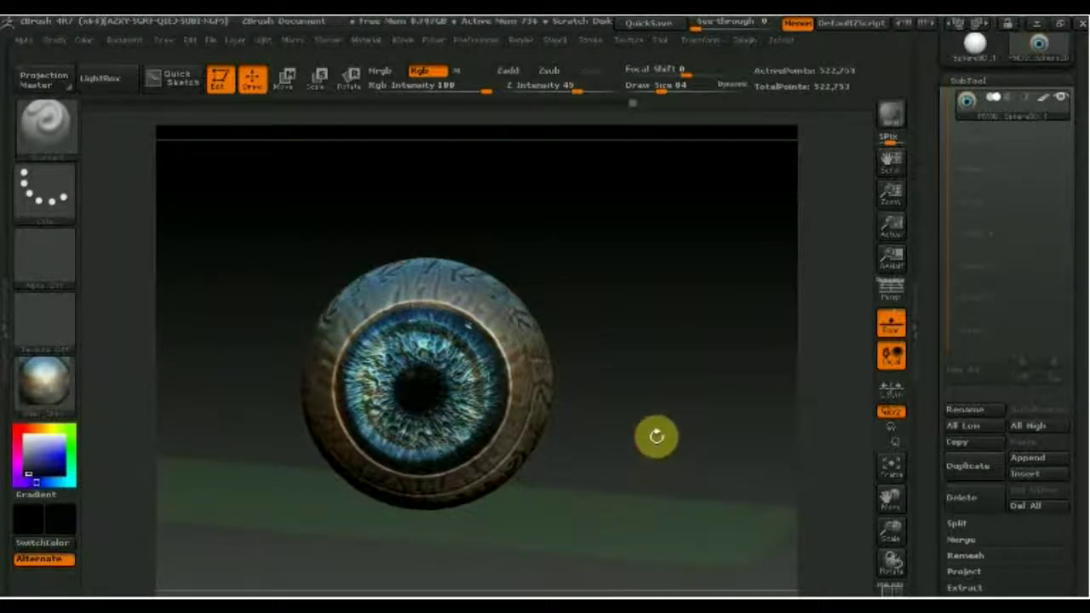
click(39, 390)
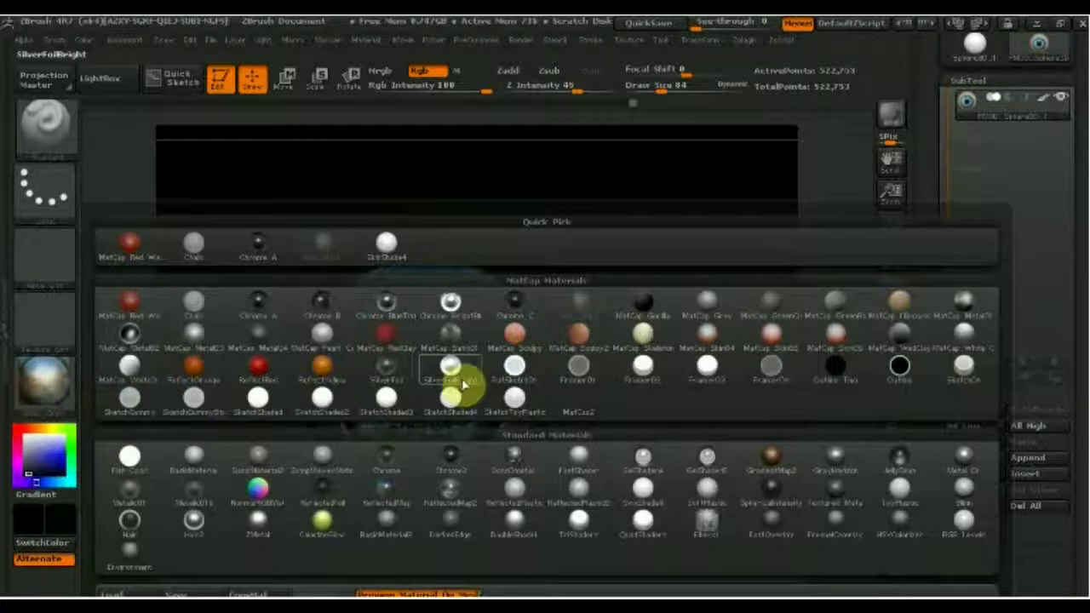
click(450, 397)
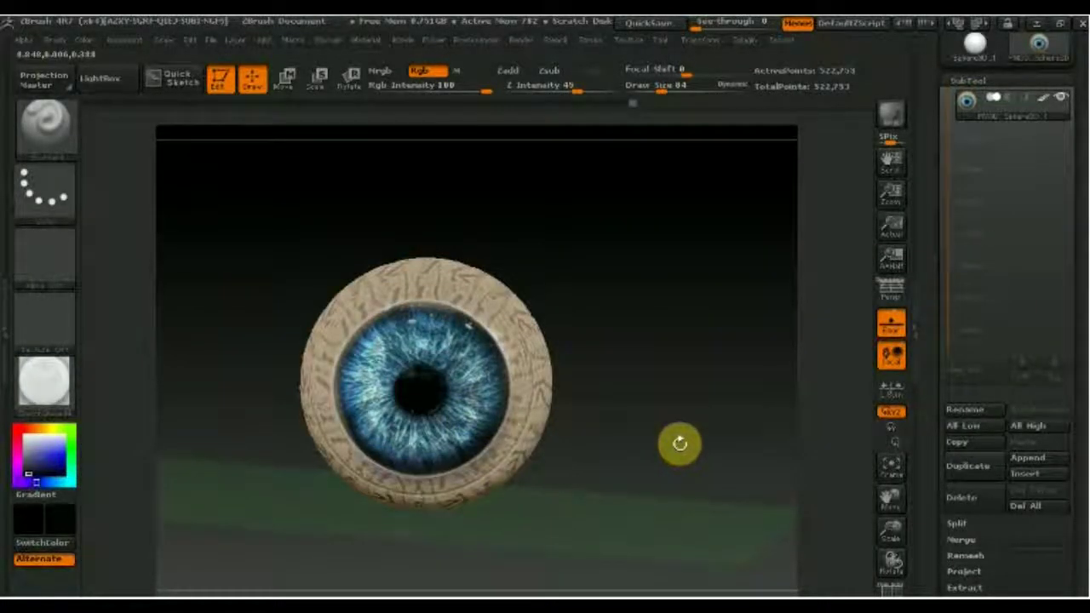
mouse_move(678, 444)
mouse_down()
mouse_move(659, 352)
mouse_move(669, 333)
mouse_move(672, 381)
mouse_up()
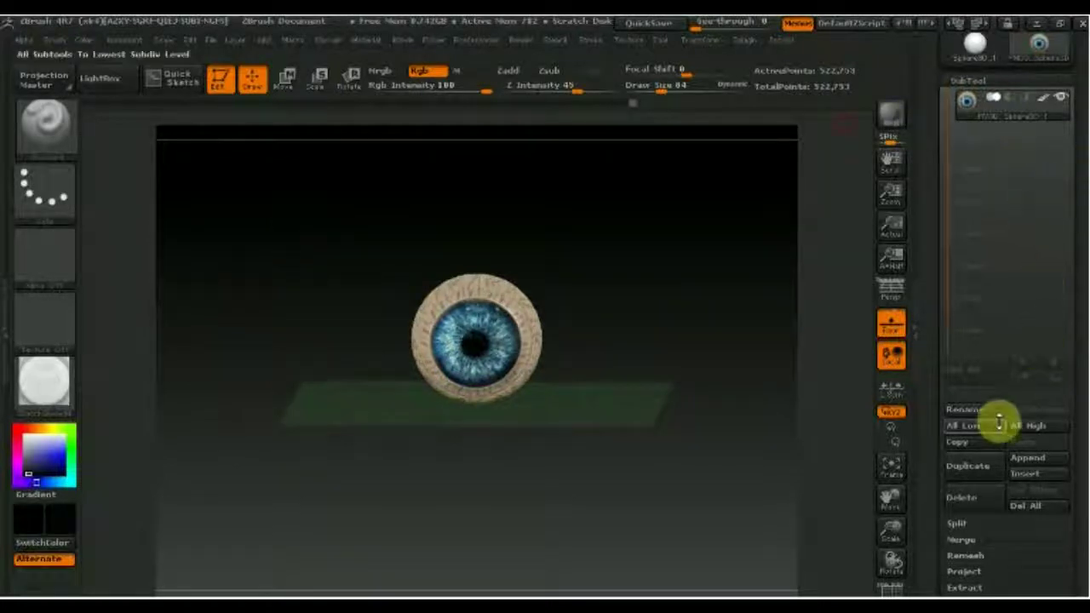
Duplicate the eyeball subtool and select the new copy.
click(965, 466)
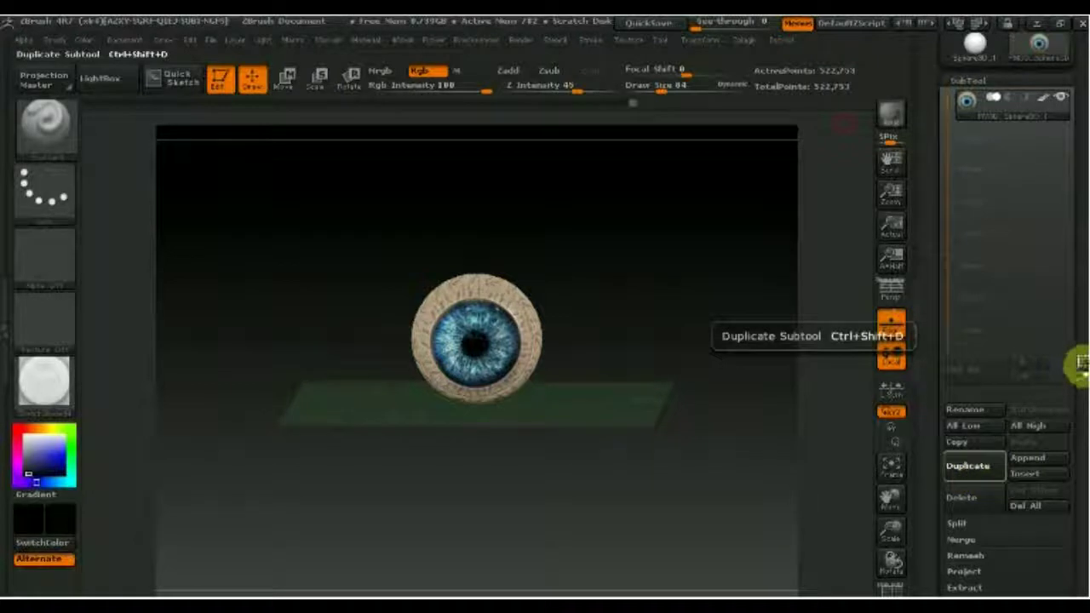
click(973, 149)
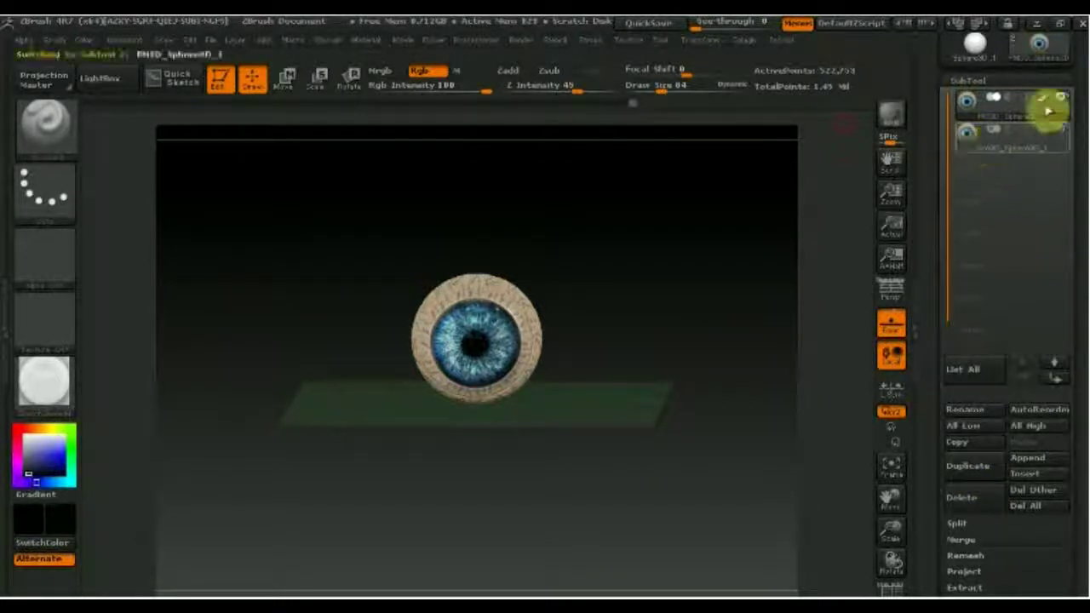
scroll(1079, 251, up, 3)
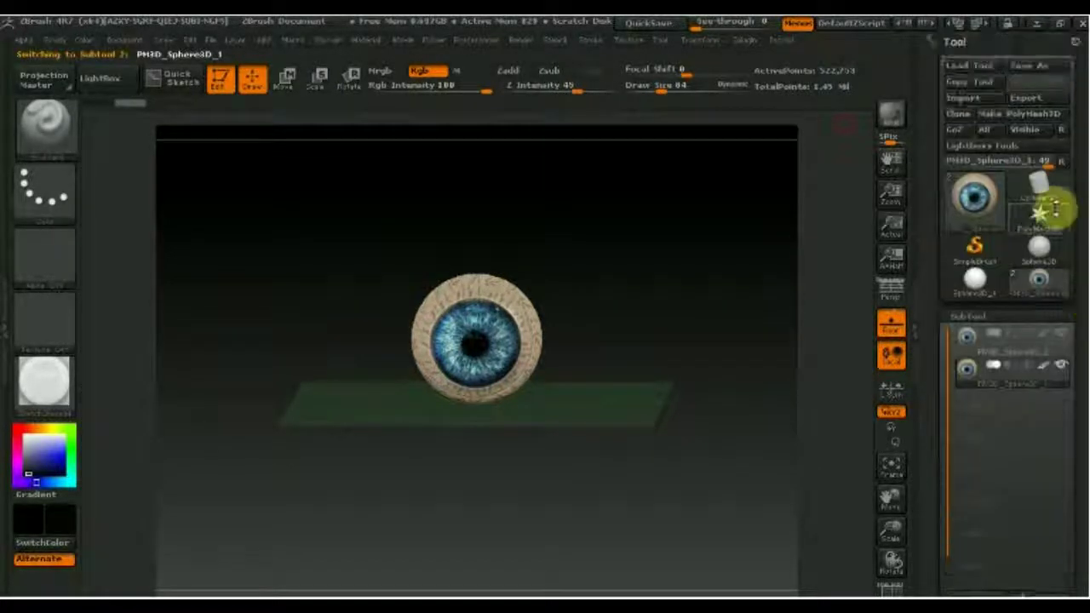
Import мардж.obj into the duplicated subtool and hide the floor grid.
click(973, 99)
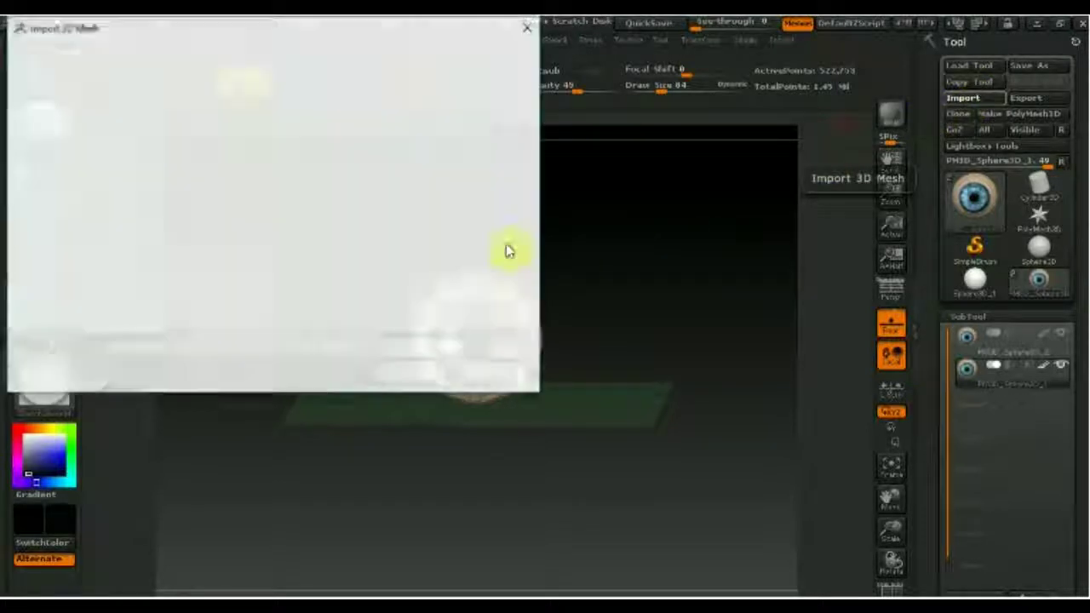
scroll(306, 265, down, 2)
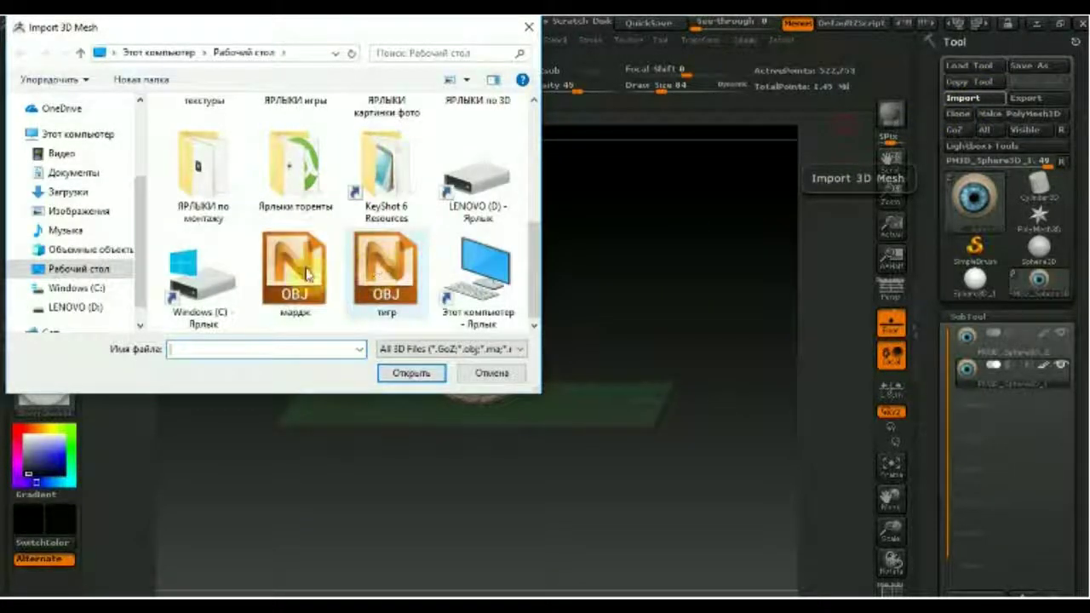
click(335, 302)
click(400, 375)
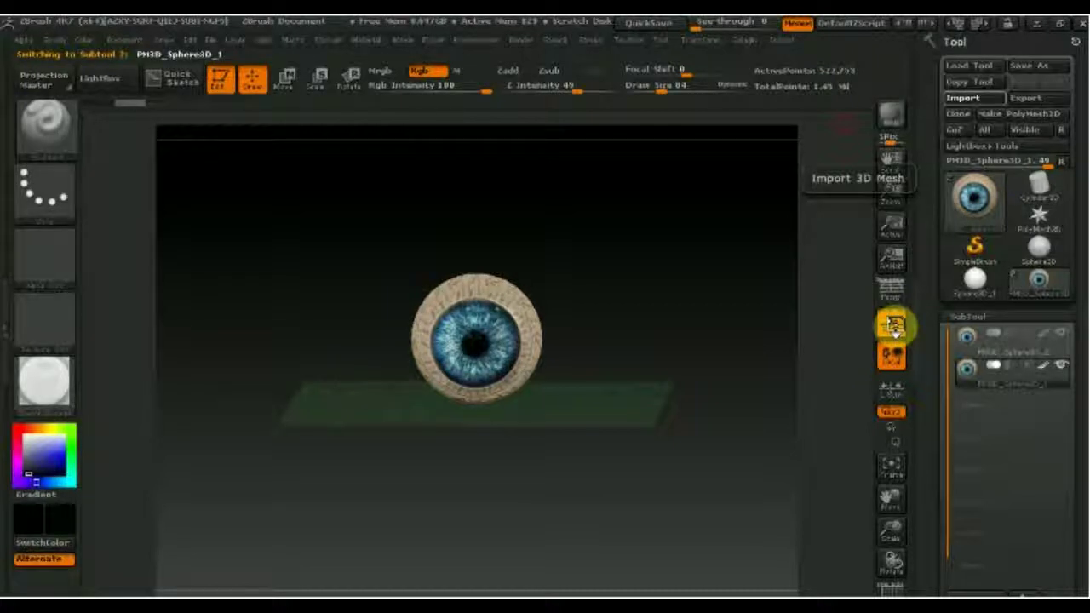
click(892, 328)
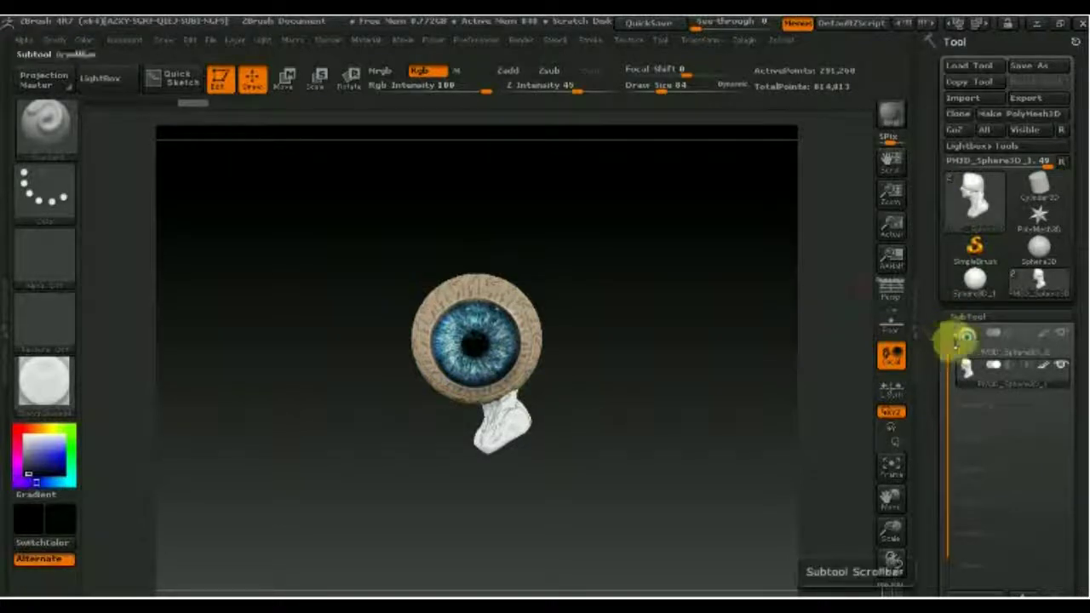
Select the eyeball subtool and drag Deformation's Size slider down until it hides inside the bust.
click(966, 337)
scroll(1077, 292, down, 2)
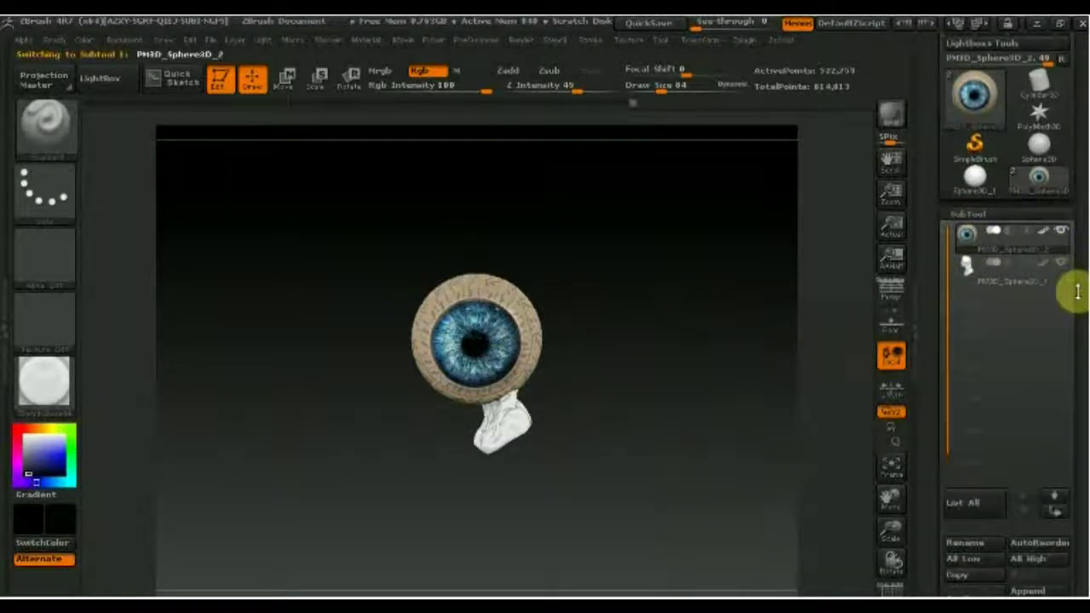
scroll(1050, 380, down, 5)
scroll(1079, 349, down, 4)
scroll(1077, 358, down, 1)
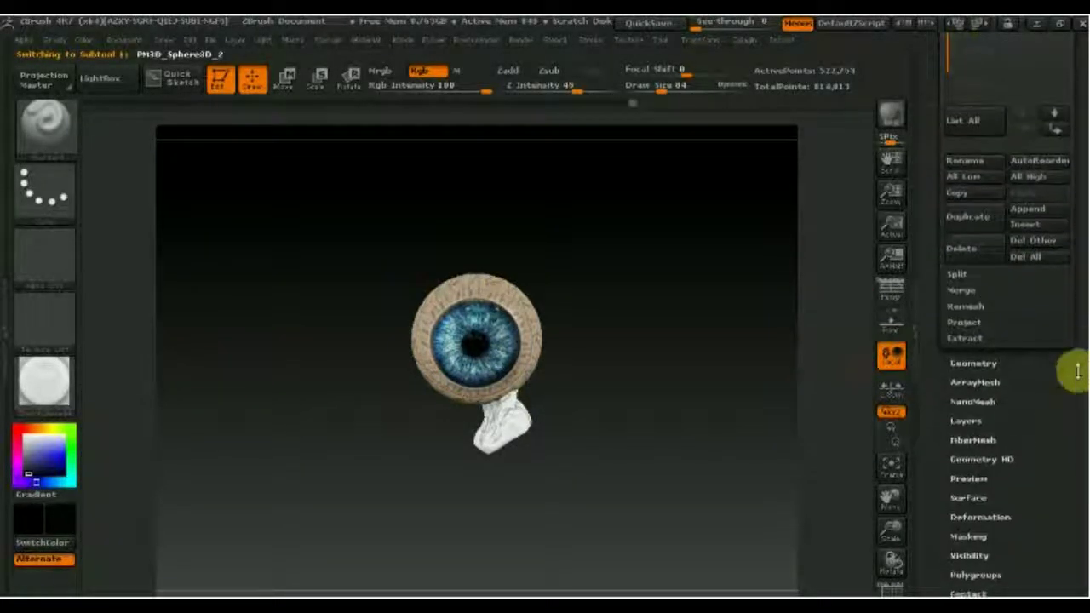
click(979, 515)
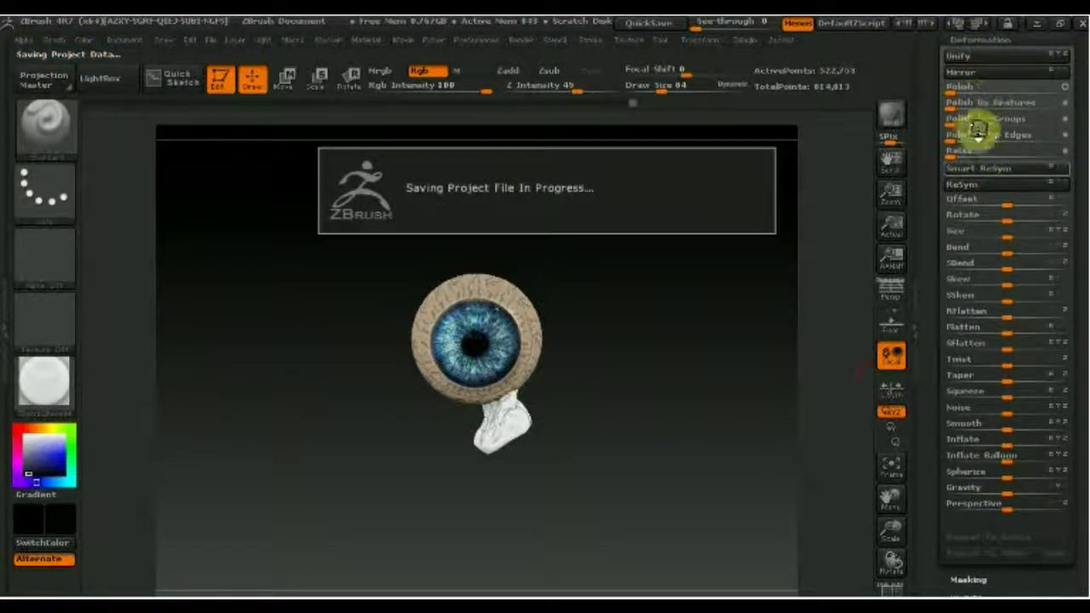
mouse_move(1004, 234)
mouse_down()
mouse_move(989, 241)
mouse_move(1007, 244)
mouse_move(963, 236)
mouse_move(1001, 236)
mouse_up()
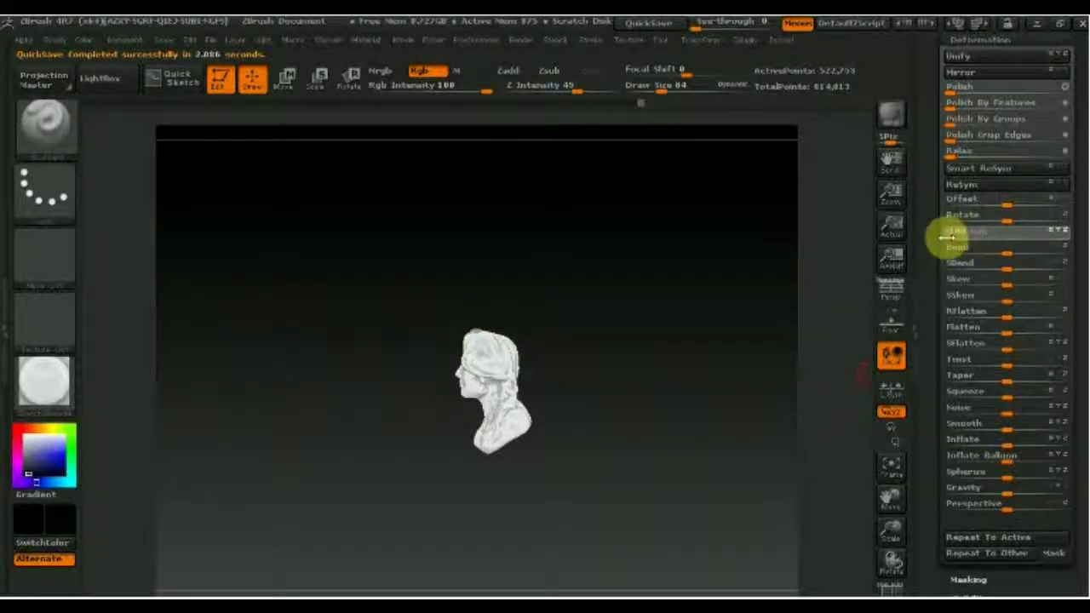
Turn on Transp/Ghost so the eyeball shows through the bust, orbiting to a three-quarter left view.
mouse_move(622, 352)
mouse_down()
mouse_move(708, 350)
mouse_move(688, 360)
mouse_move(687, 376)
mouse_move(707, 530)
mouse_move(710, 394)
mouse_move(710, 413)
mouse_up()
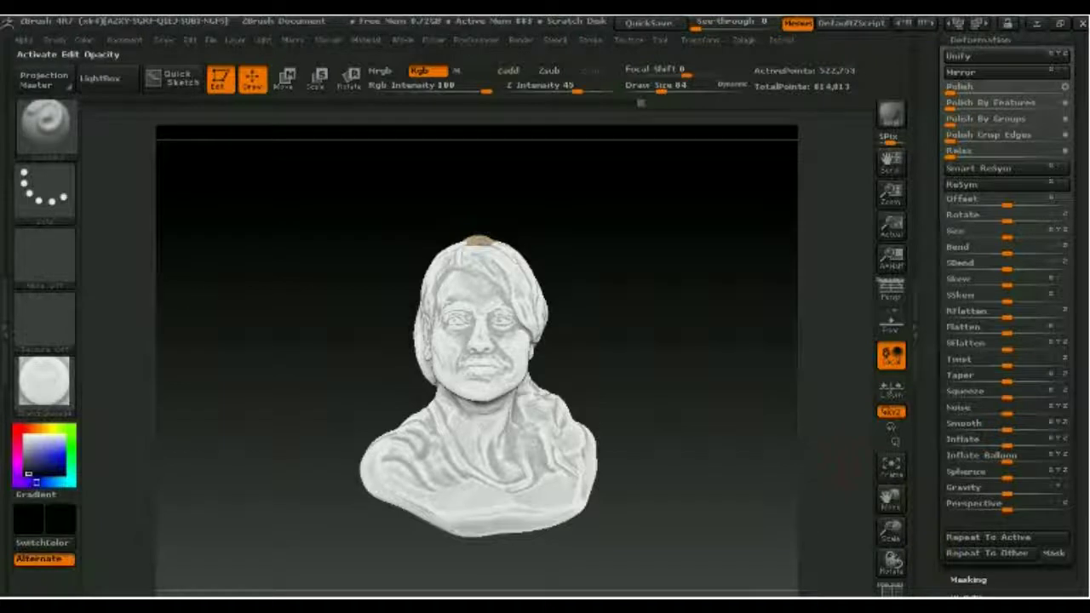
click(891, 590)
mouse_move(670, 406)
mouse_down()
mouse_move(681, 428)
mouse_move(1012, 311)
mouse_up()
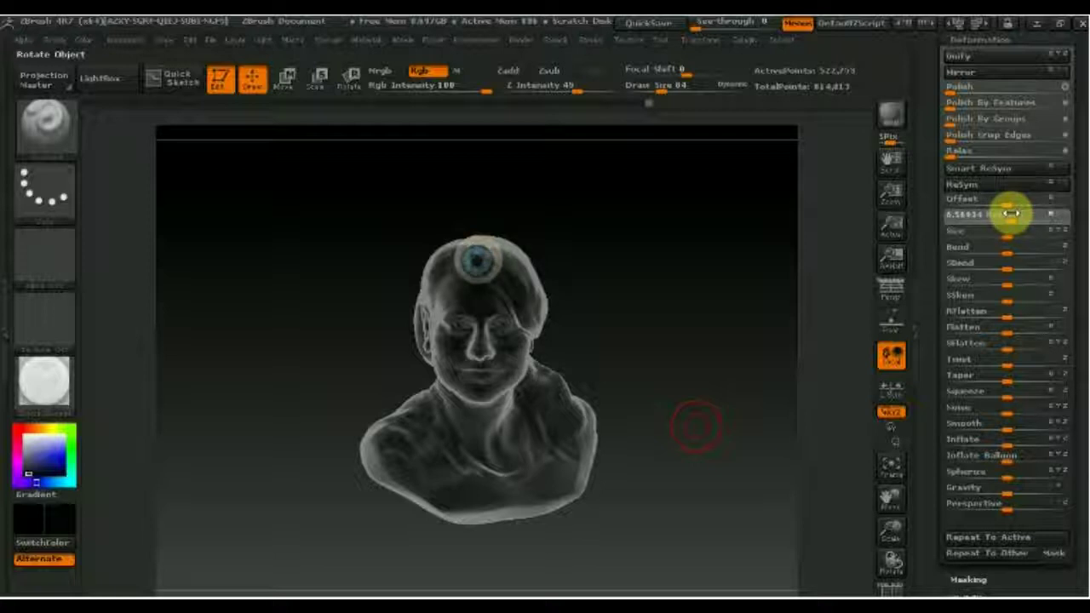
drag(703, 247, 685, 247)
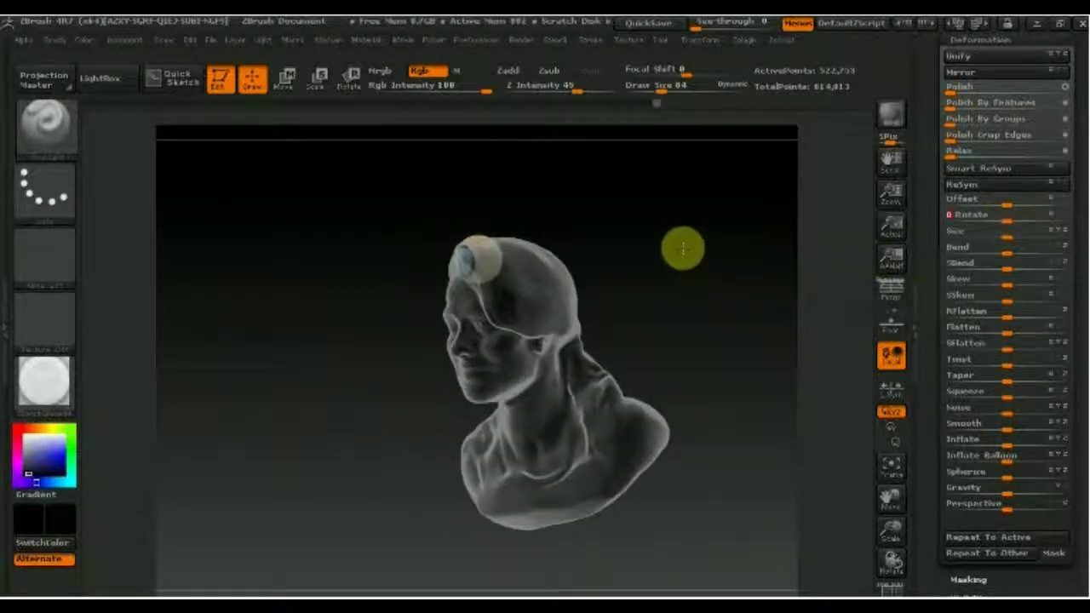
Use Transpose Move to bring the eyeball from the head top down toward the left eye socket.
click(287, 77)
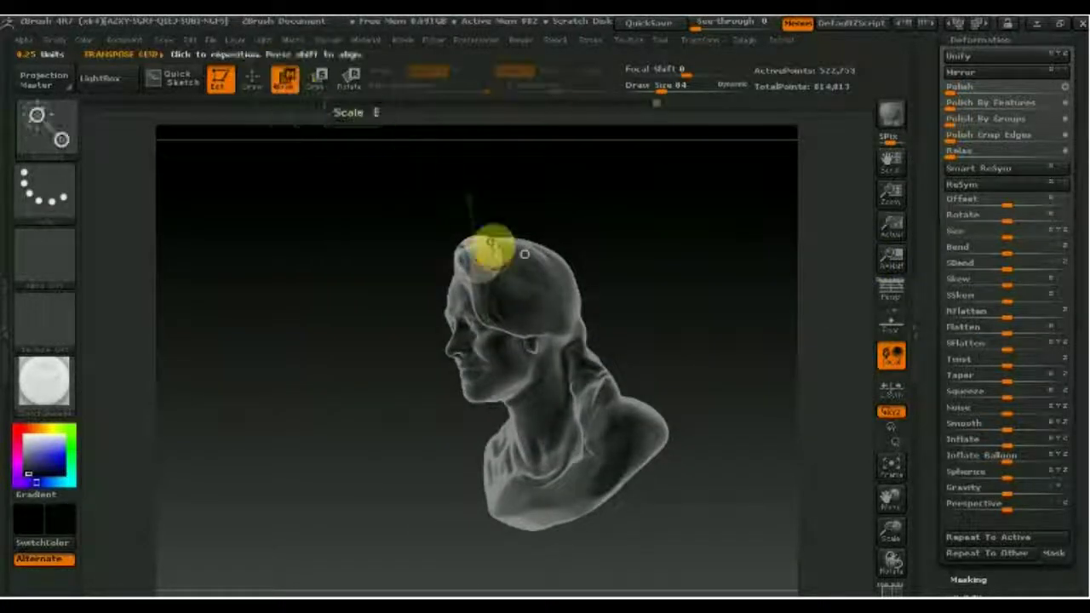
drag(524, 254, 489, 354)
drag(481, 311, 495, 360)
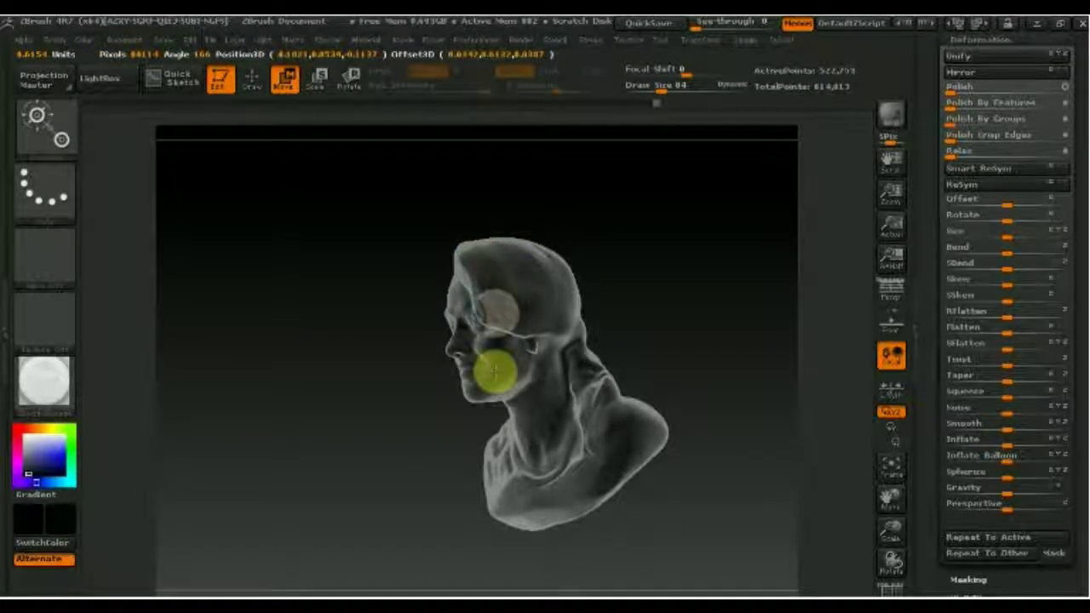
drag(619, 301, 664, 301)
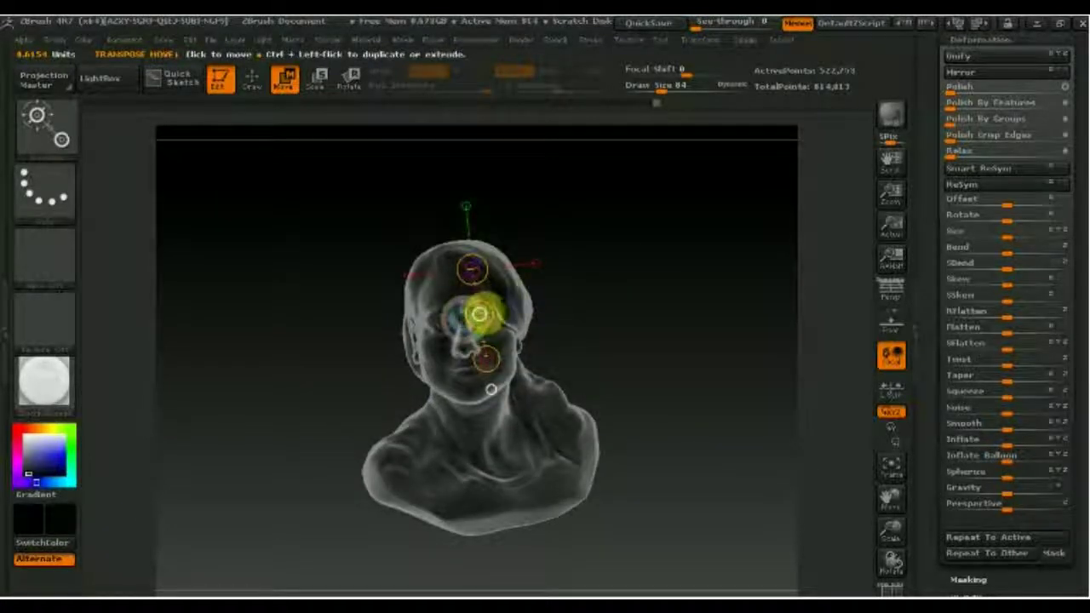
drag(479, 314, 487, 313)
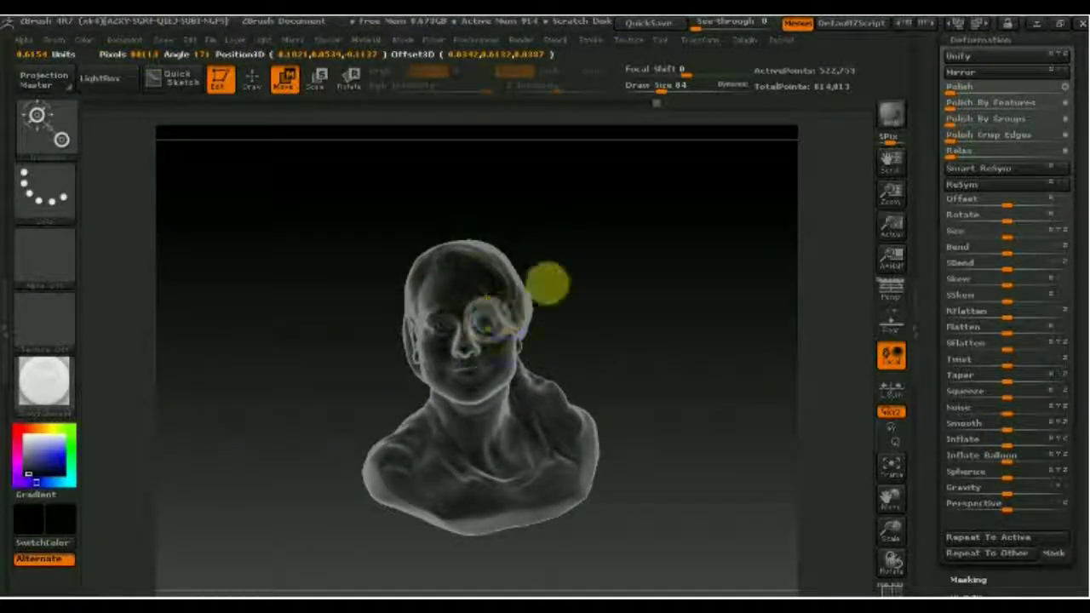
drag(547, 283, 549, 284)
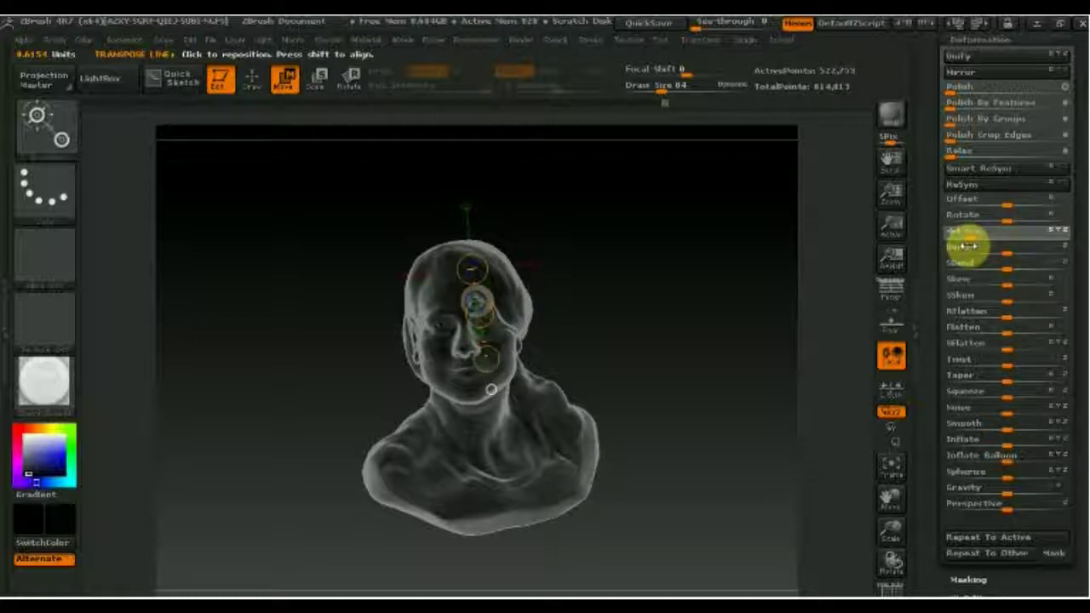
Refine the eyeball's position in the socket, checking from side, front and three-quarter views.
drag(736, 295, 708, 294)
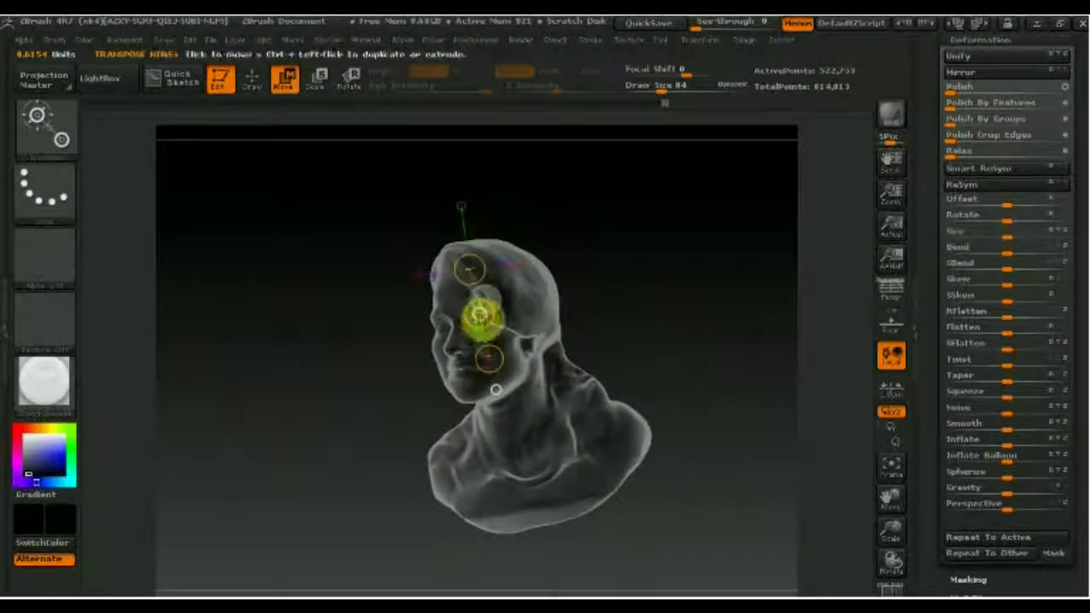
mouse_move(480, 315)
mouse_down()
mouse_move(495, 390)
mouse_move(710, 469)
mouse_up()
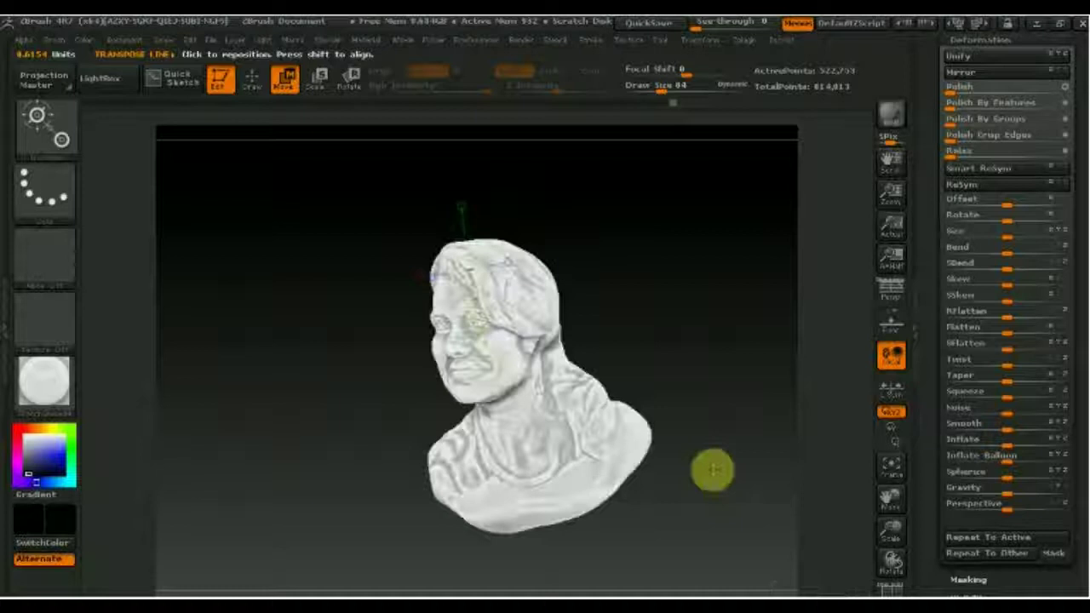
mouse_move(723, 428)
mouse_down()
mouse_move(710, 418)
mouse_move(681, 432)
mouse_up()
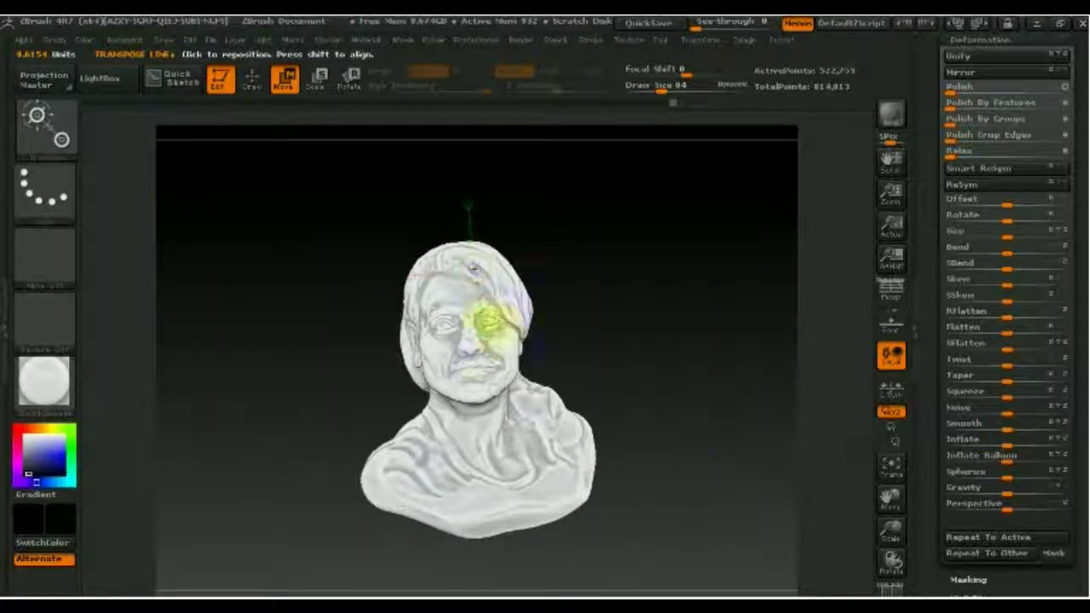
drag(487, 322, 477, 316)
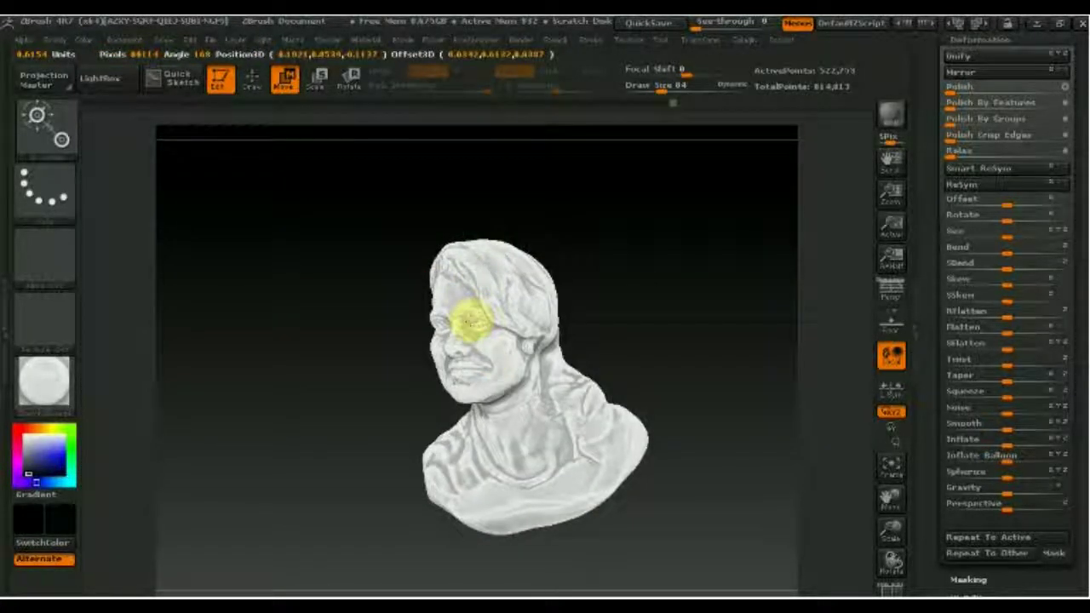
drag(466, 321, 470, 323)
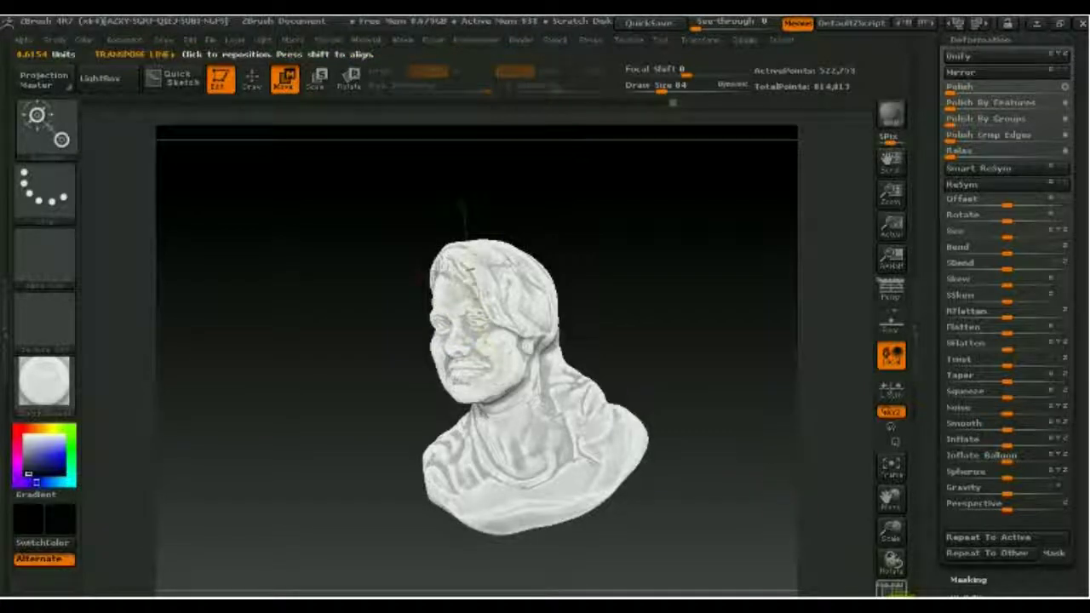
drag(686, 342, 669, 355)
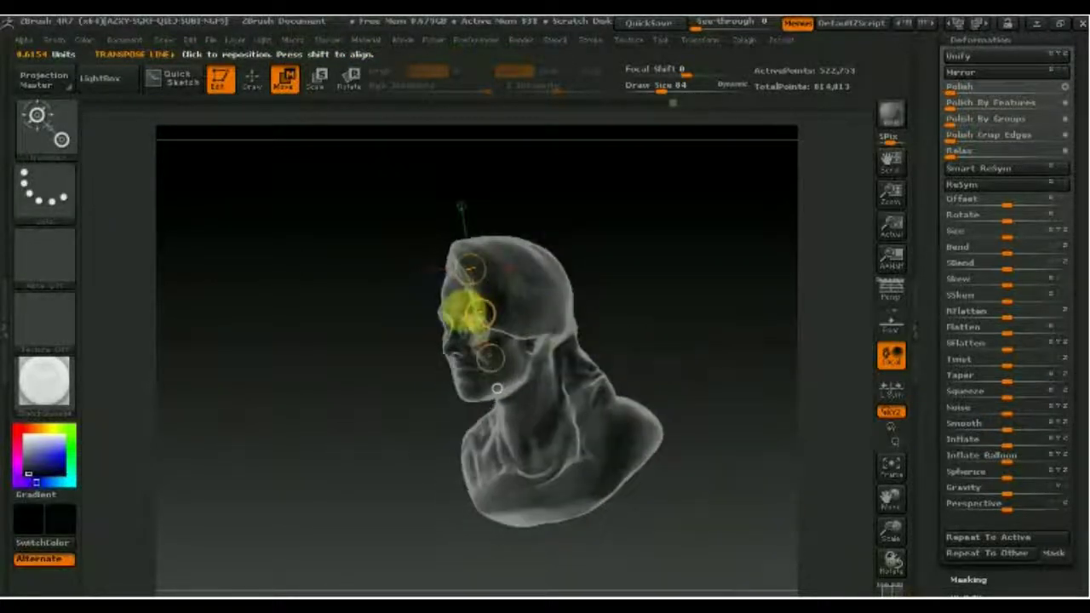
drag(590, 338, 570, 341)
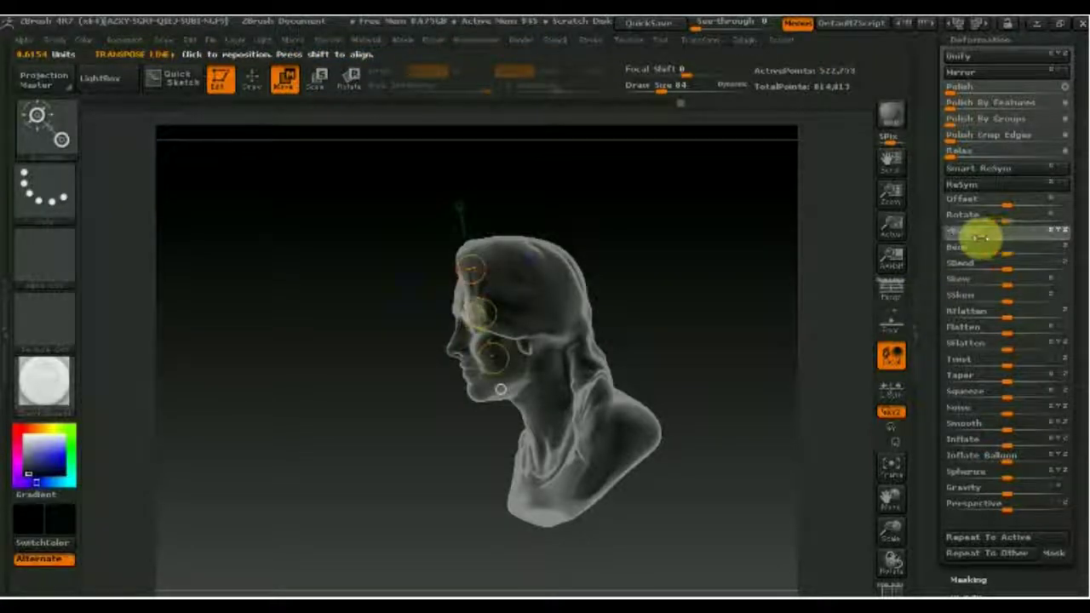
mouse_move(526, 346)
mouse_down()
mouse_move(459, 316)
mouse_move(674, 304)
mouse_up()
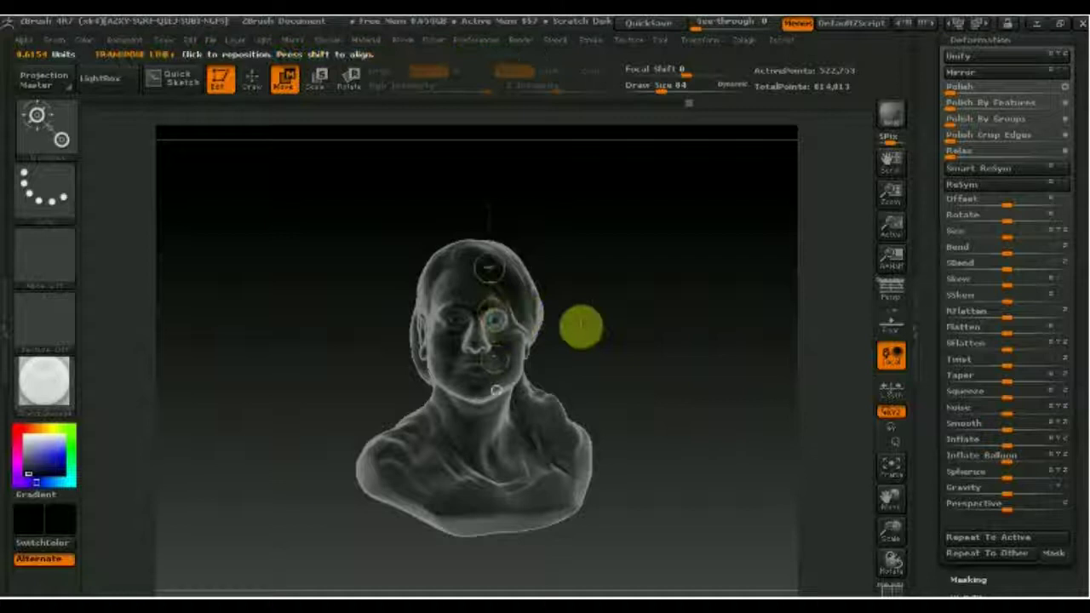
mouse_move(883, 547)
mouse_down()
mouse_move(706, 432)
mouse_move(490, 311)
mouse_move(483, 318)
mouse_up()
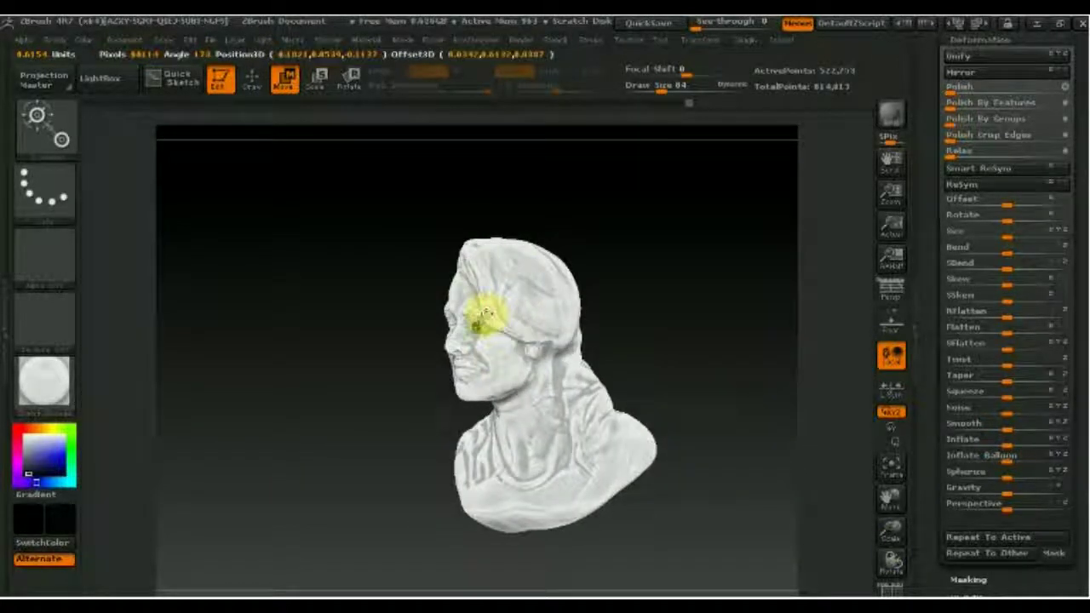
mouse_move(613, 312)
mouse_down()
mouse_move(703, 309)
mouse_move(718, 509)
mouse_move(654, 475)
mouse_move(577, 365)
mouse_up()
Rotate the eyeball at the brow with R, then push it back into the head under the brow.
key(r)
drag(462, 175, 454, 181)
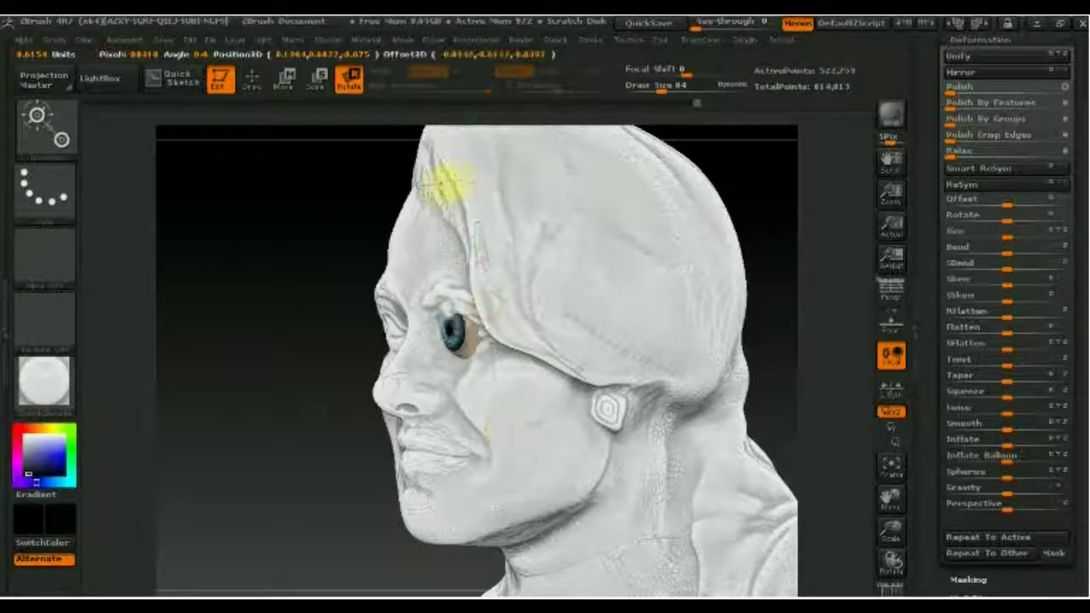
click(286, 78)
drag(486, 304, 494, 299)
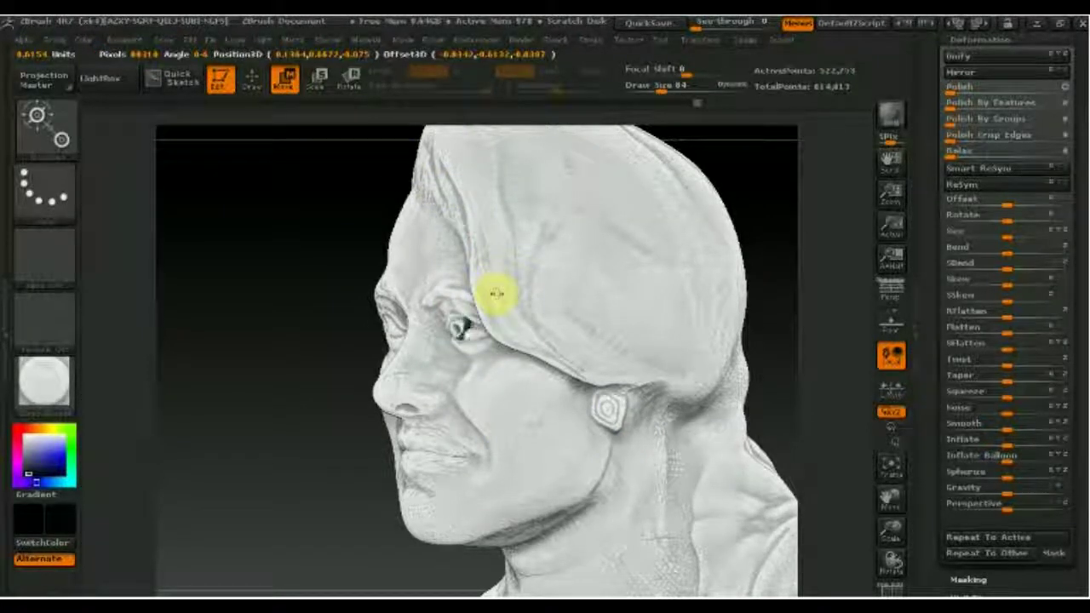
drag(1070, 292, 1082, 414)
click(968, 215)
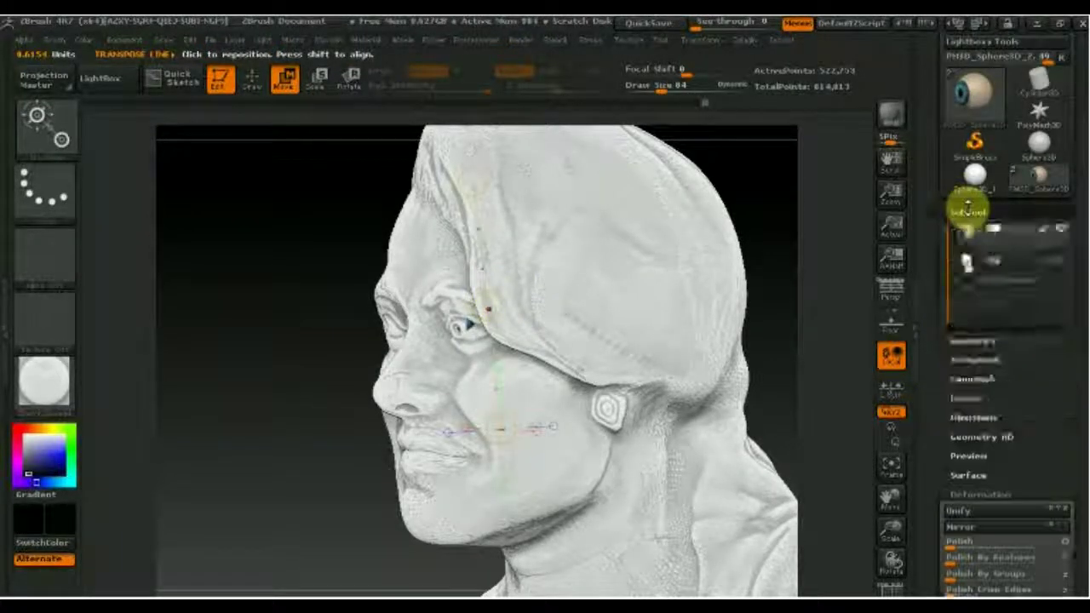
Select the bust subtool and switch to the ClayBuildup brush.
click(970, 140)
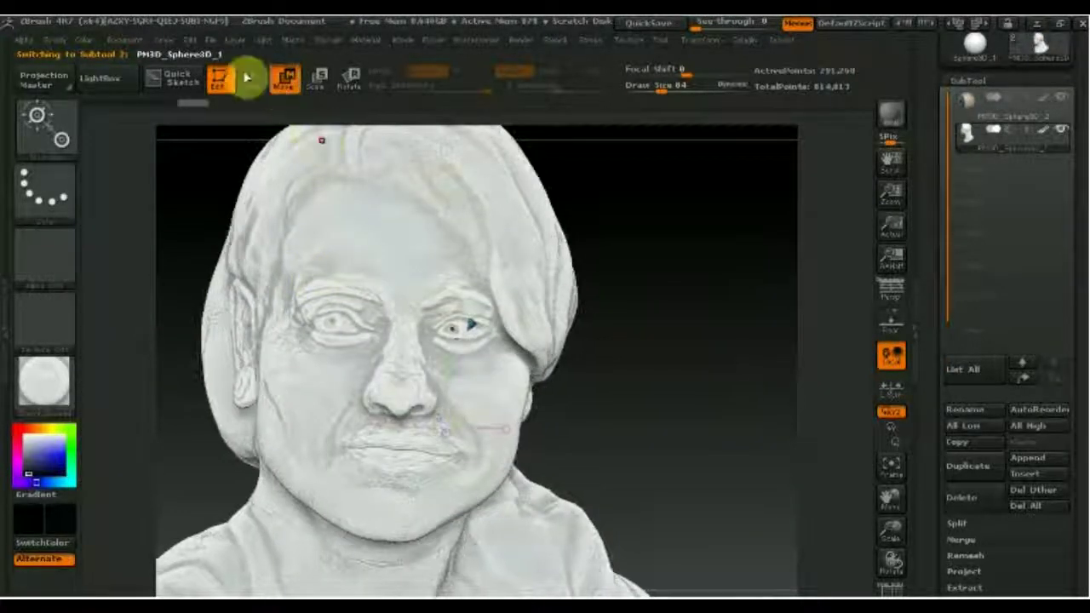
click(250, 78)
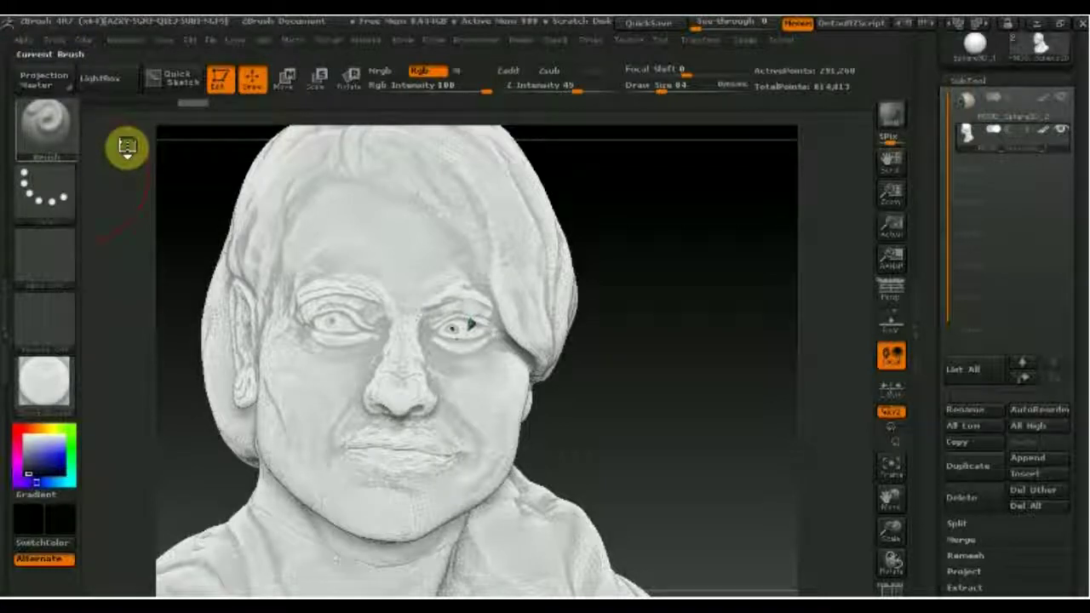
key(b)
key(c)
key(b)
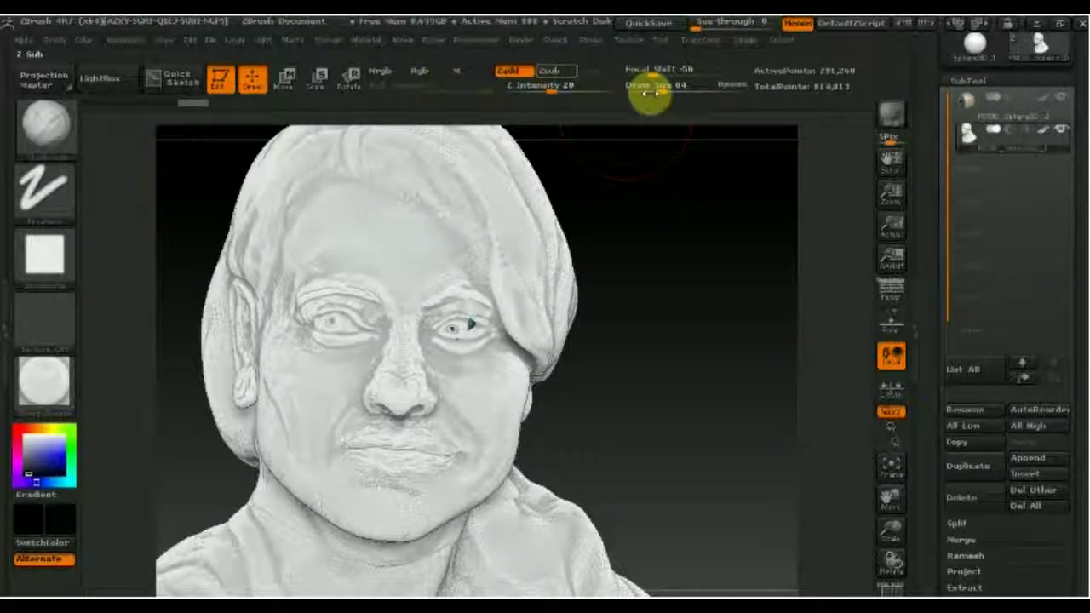
With Zsub, Draw Size 15 and Z Intensity 28, carve the lid area around the left eyeball.
click(649, 88)
text(15)
key(Return)
click(557, 89)
text(28)
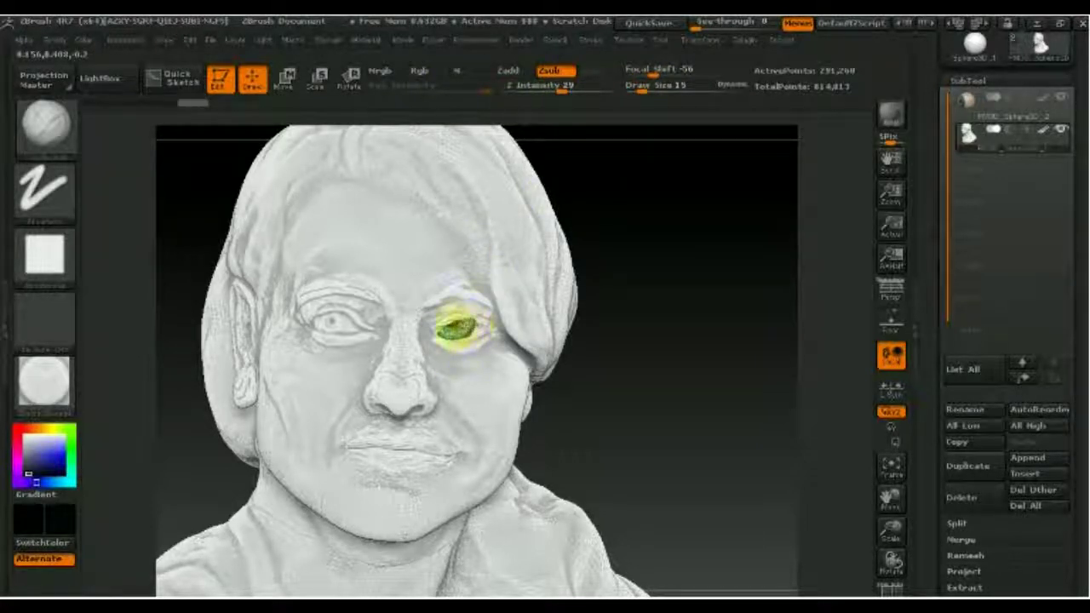
drag(481, 331, 460, 332)
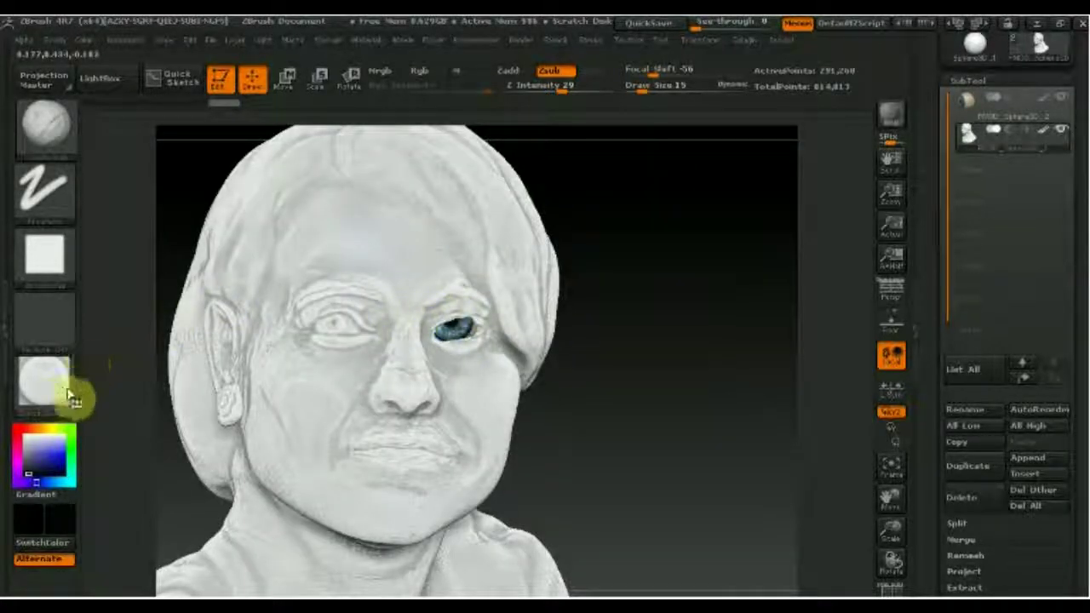
Apply a red material to the bust and orbit to its right side.
click(61, 387)
click(265, 331)
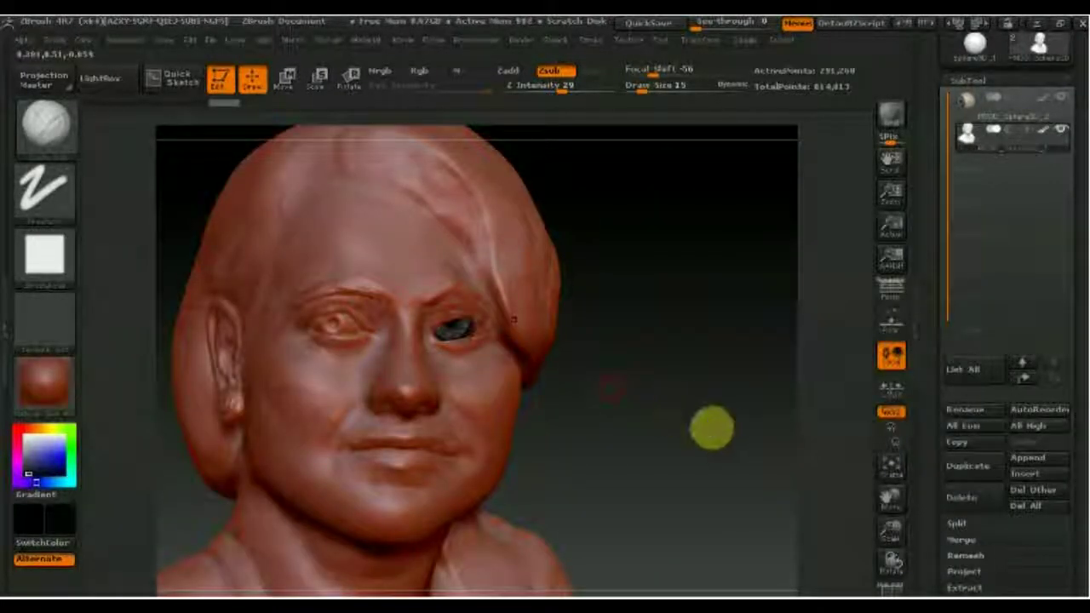
drag(688, 426, 664, 430)
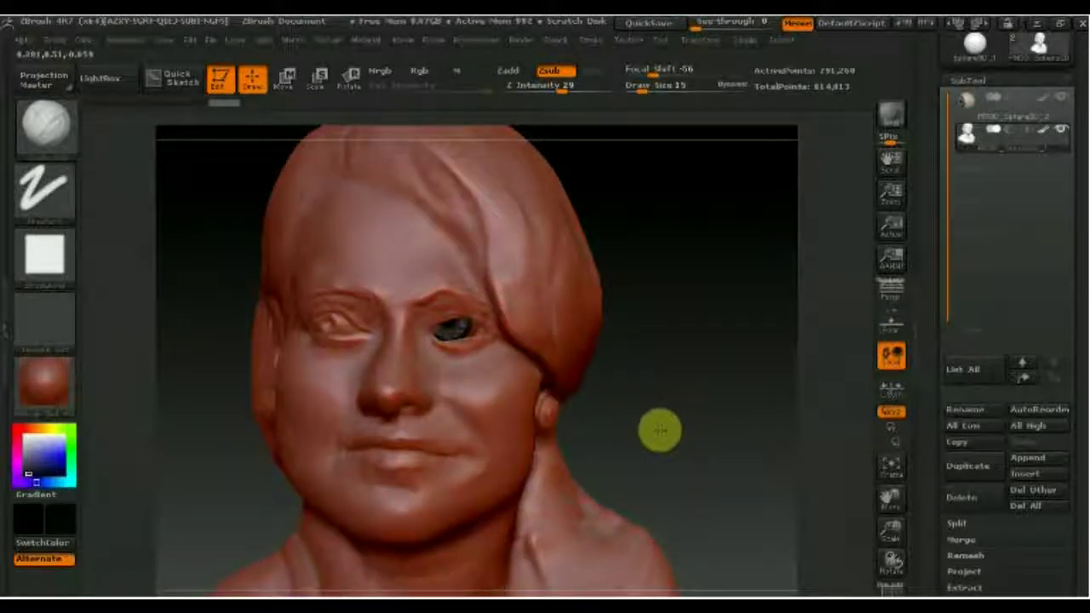
click(382, 100)
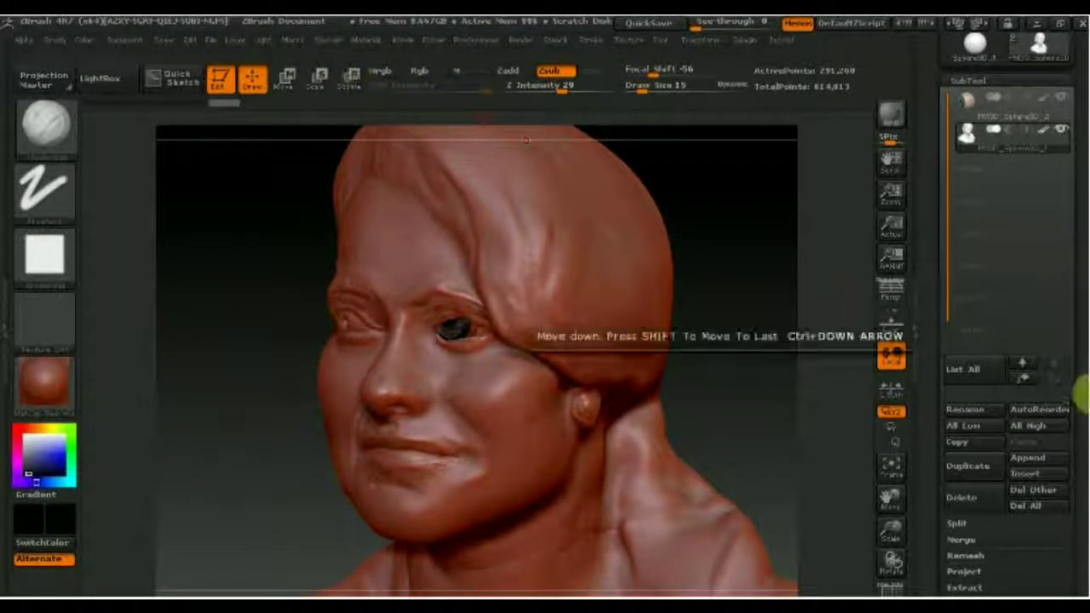
Make the eyeball the active subtool and expand its Deformation settings.
click(988, 106)
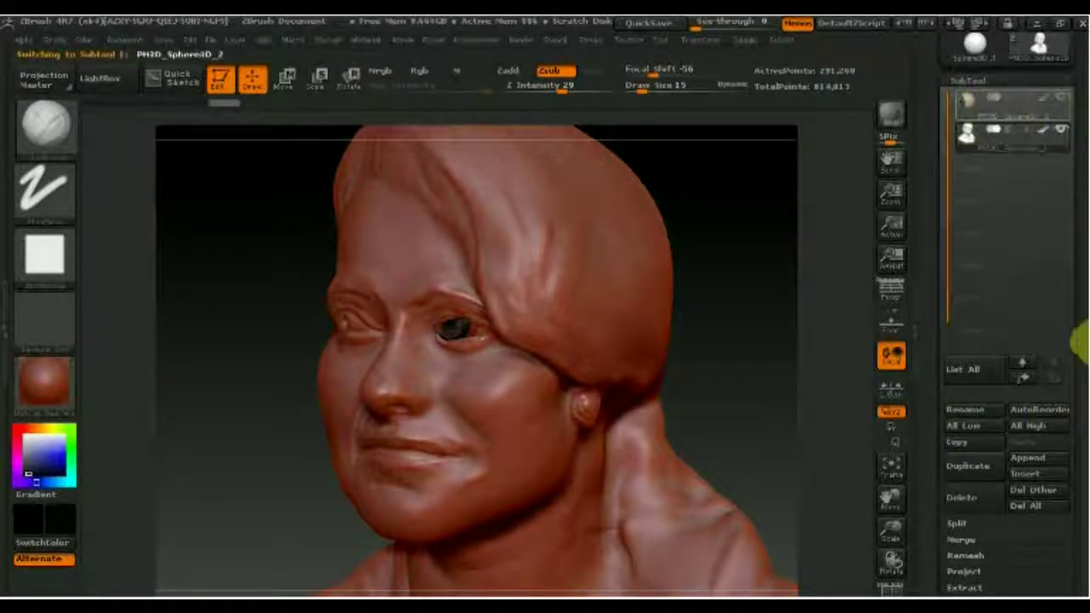
drag(1078, 319, 1078, 170)
click(987, 341)
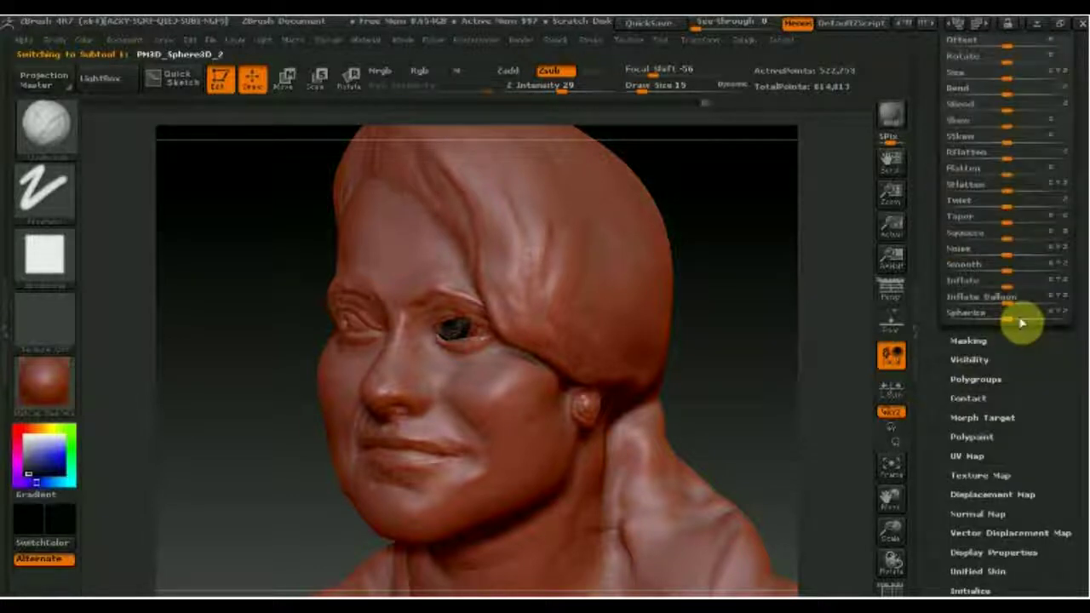
scroll(1017, 281, up, 3)
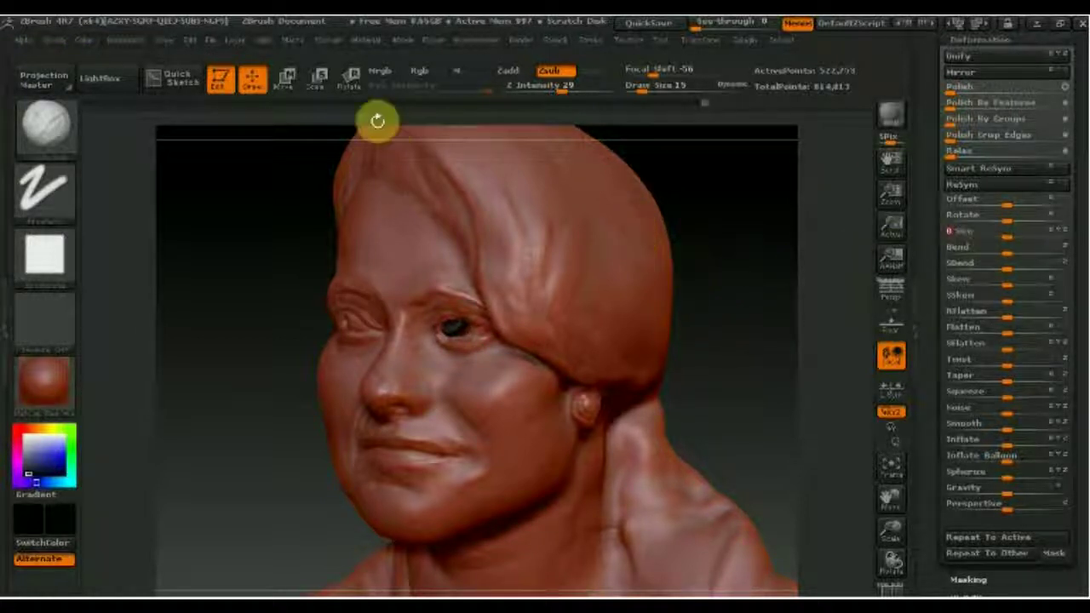
drag(322, 80, 305, 83)
key(w)
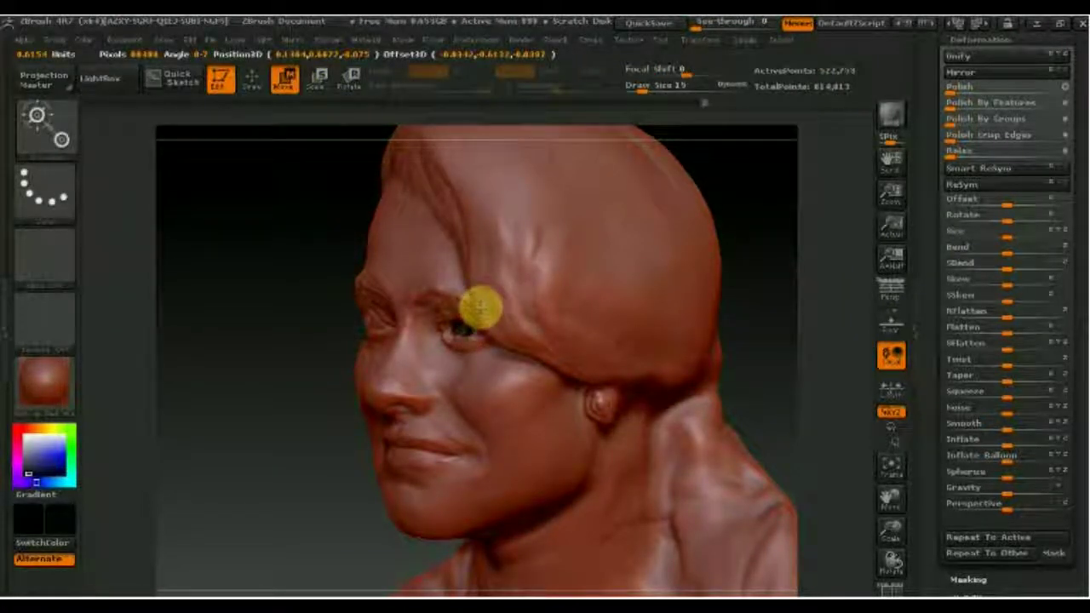
Reposition and rotate the eyeball in the left socket so its pupil faces forward, then resume Draw.
drag(479, 309, 487, 423)
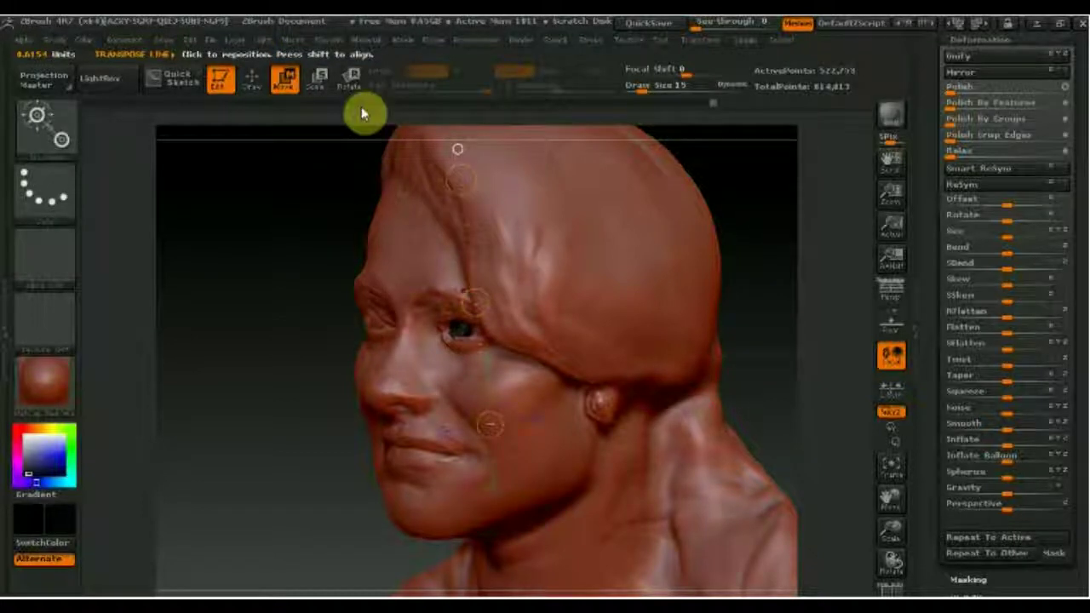
click(349, 80)
click(459, 179)
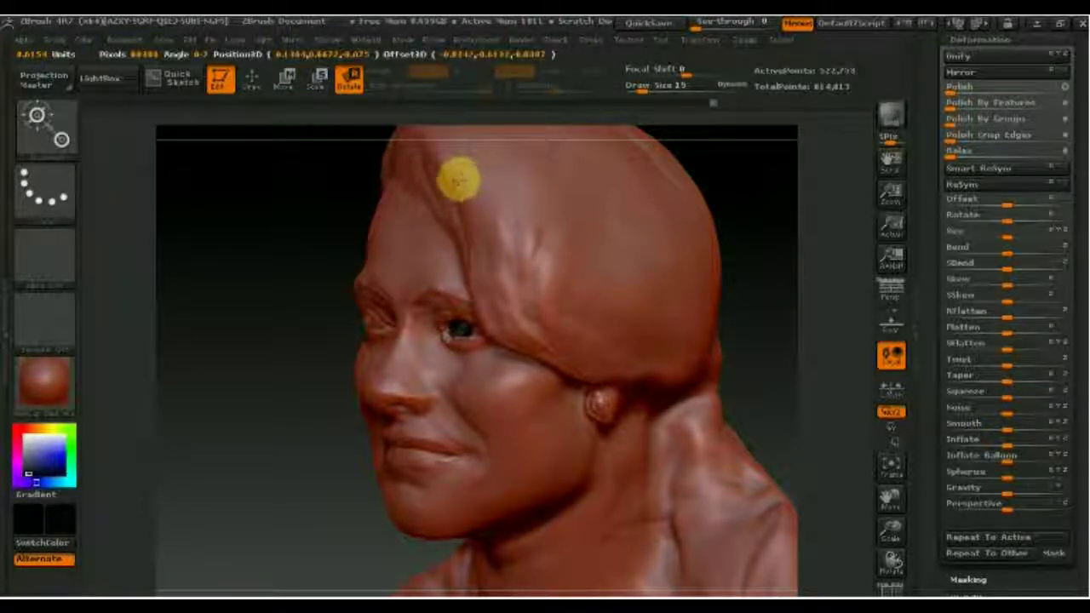
mouse_move(741, 255)
mouse_down()
mouse_move(541, 306)
mouse_move(517, 414)
mouse_move(494, 374)
mouse_up()
click(298, 78)
click(489, 302)
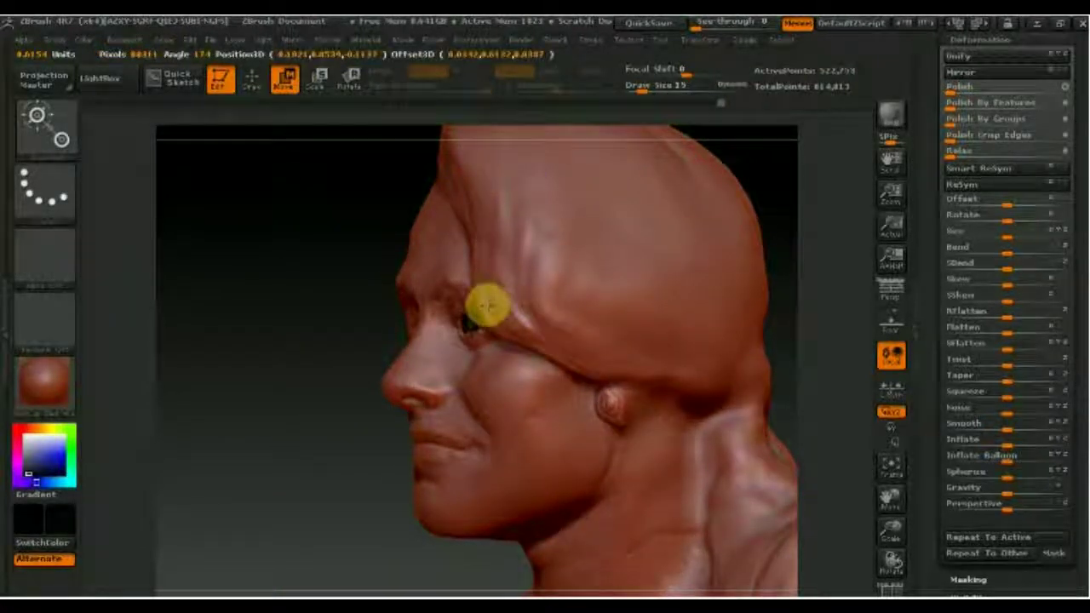
mouse_move(490, 304)
mouse_down()
mouse_move(511, 452)
mouse_move(469, 459)
mouse_up()
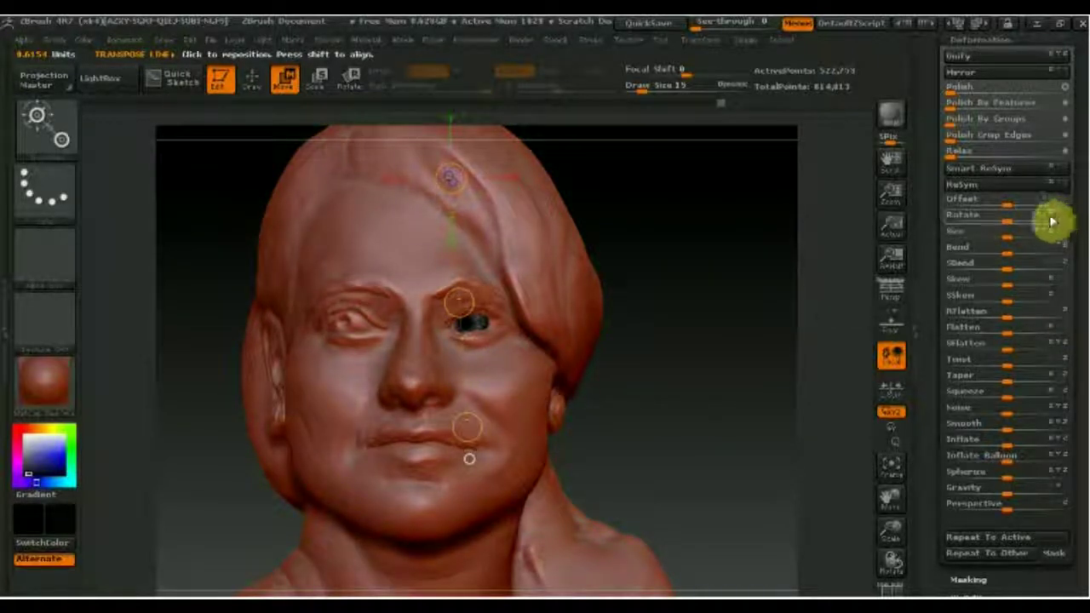
drag(1005, 220, 1006, 223)
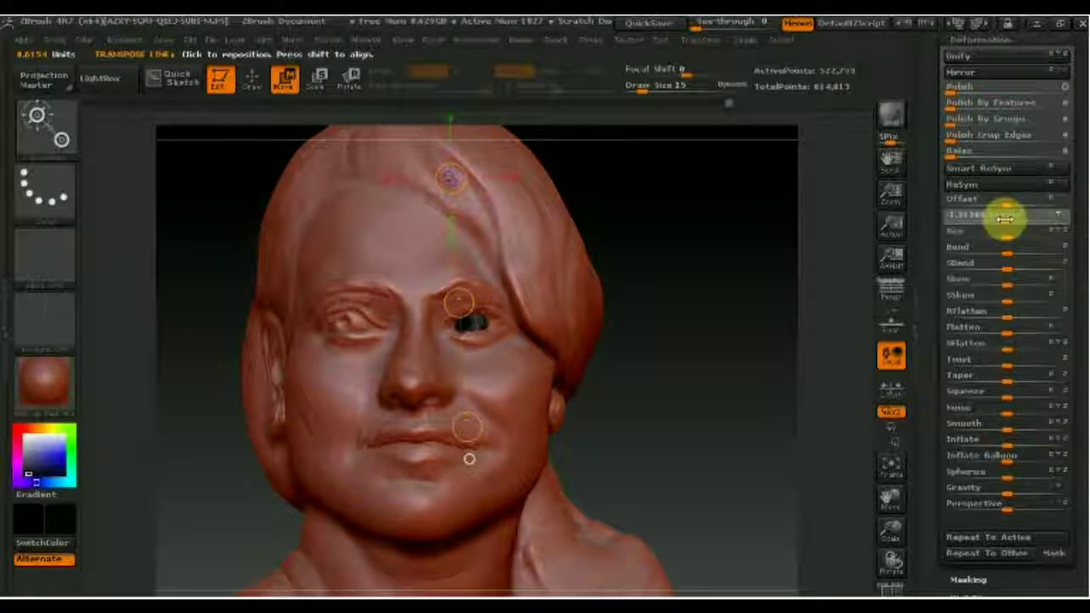
click(252, 78)
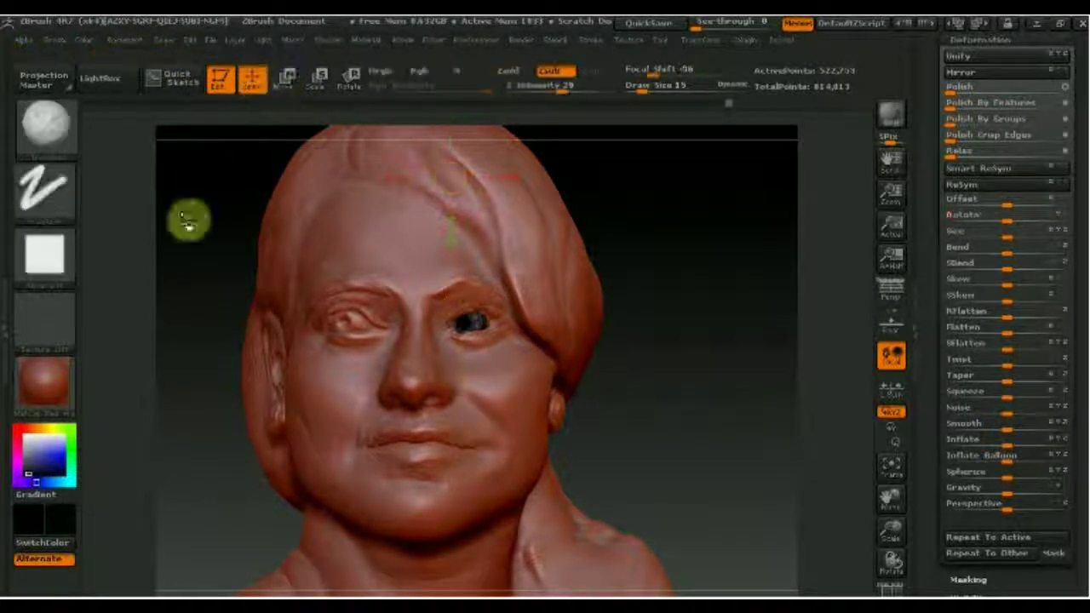
Apply the MatCap Pearl Cavity material to the bust and frame the whole model.
click(56, 395)
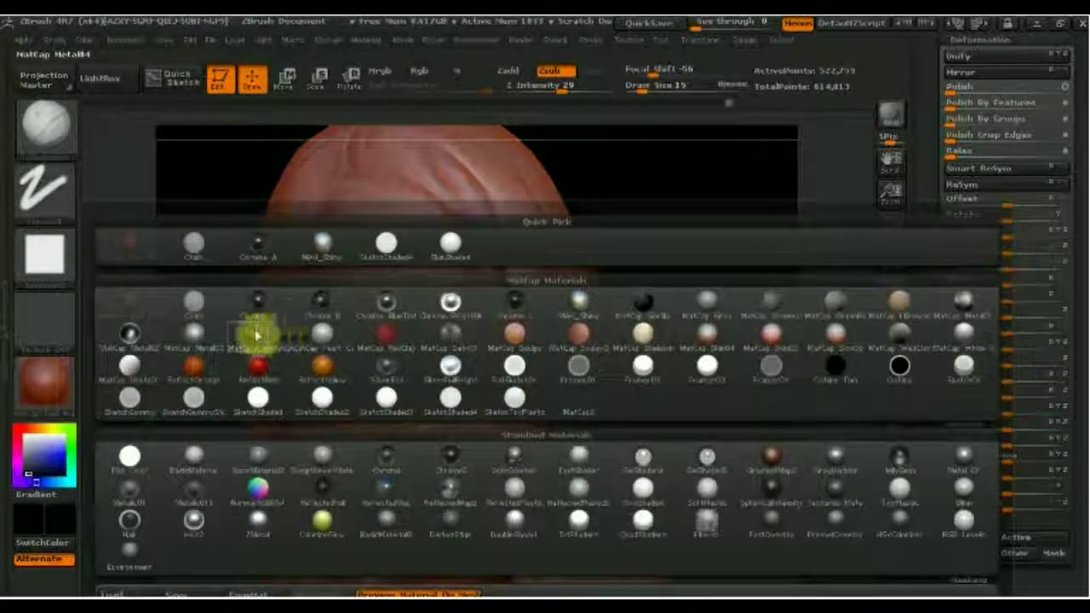
click(323, 342)
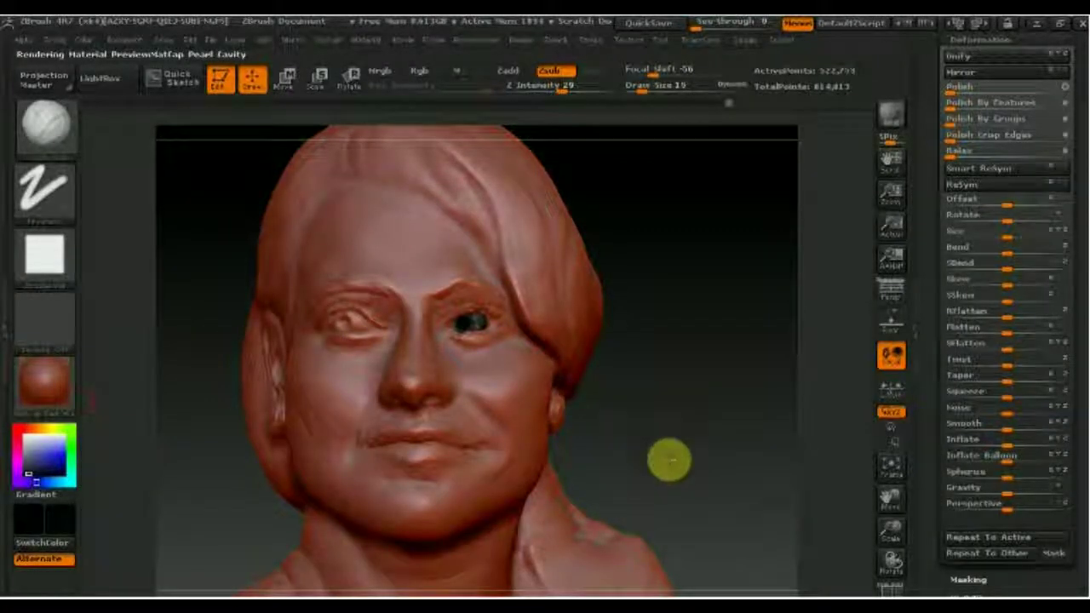
drag(664, 457, 663, 323)
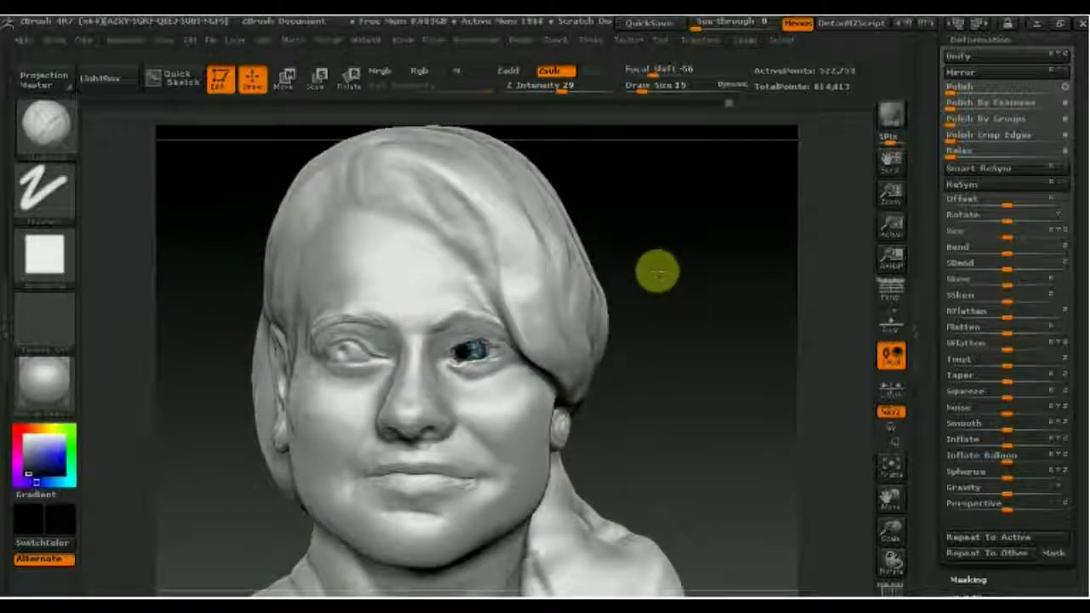
key(f)
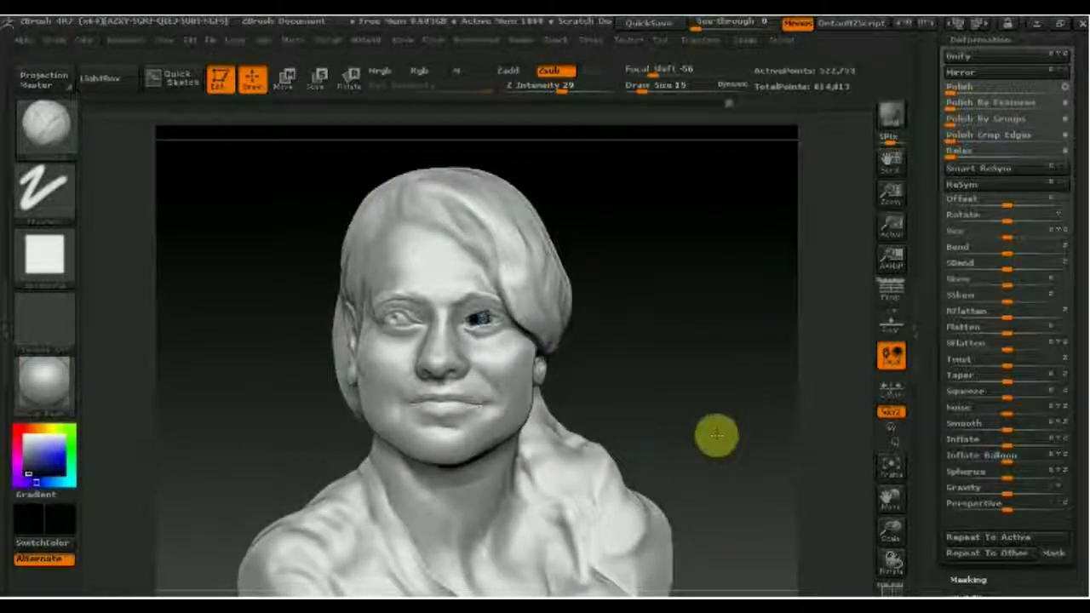
scroll(664, 401, up, 2)
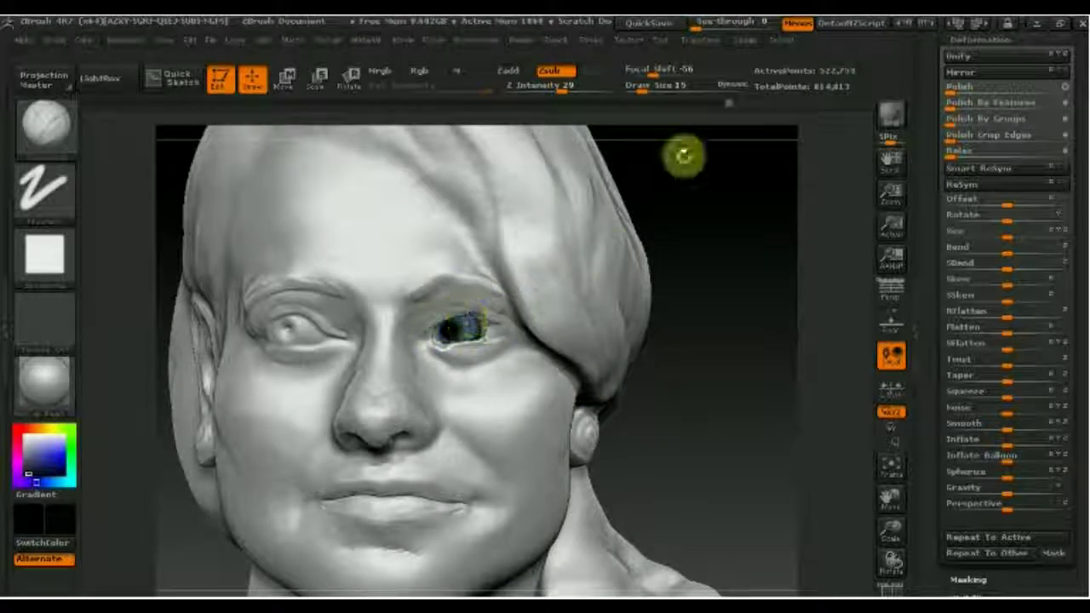
Shrink the brush to Draw Size 12 and enable Zadd.
drag(644, 90, 640, 94)
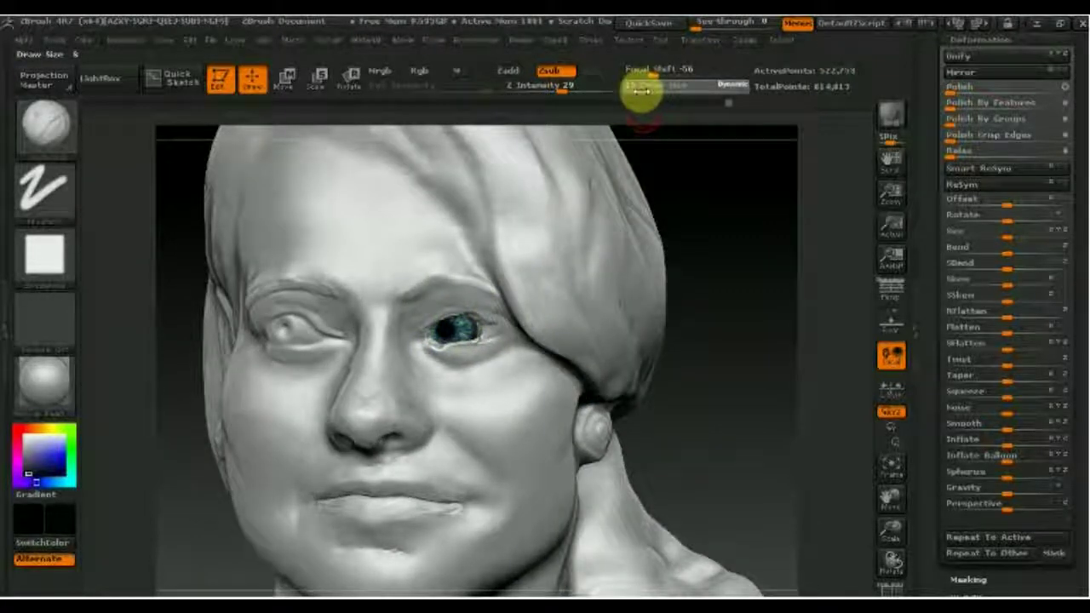
click(509, 71)
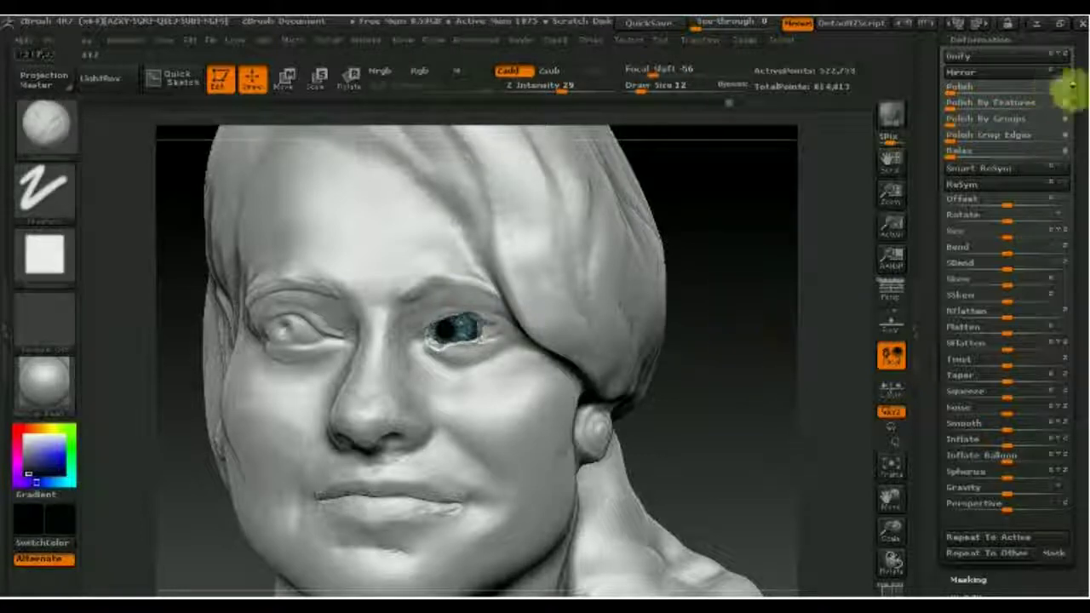
scroll(1072, 170, up, 5)
click(968, 118)
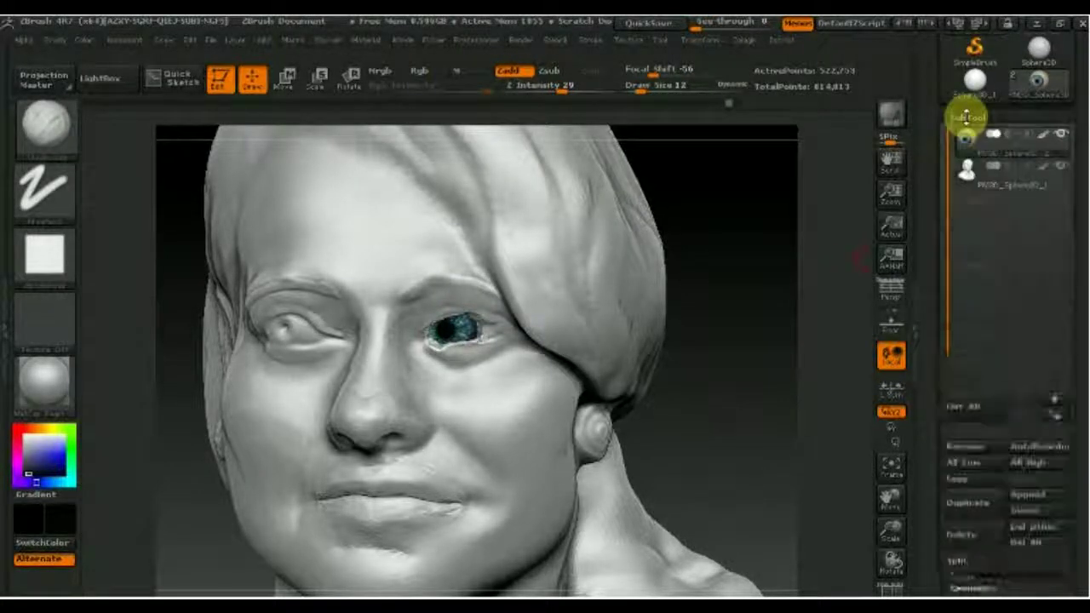
Crease the face's lower eyelid, then load the saved project with both eyeballs placed.
alt+click(435, 312)
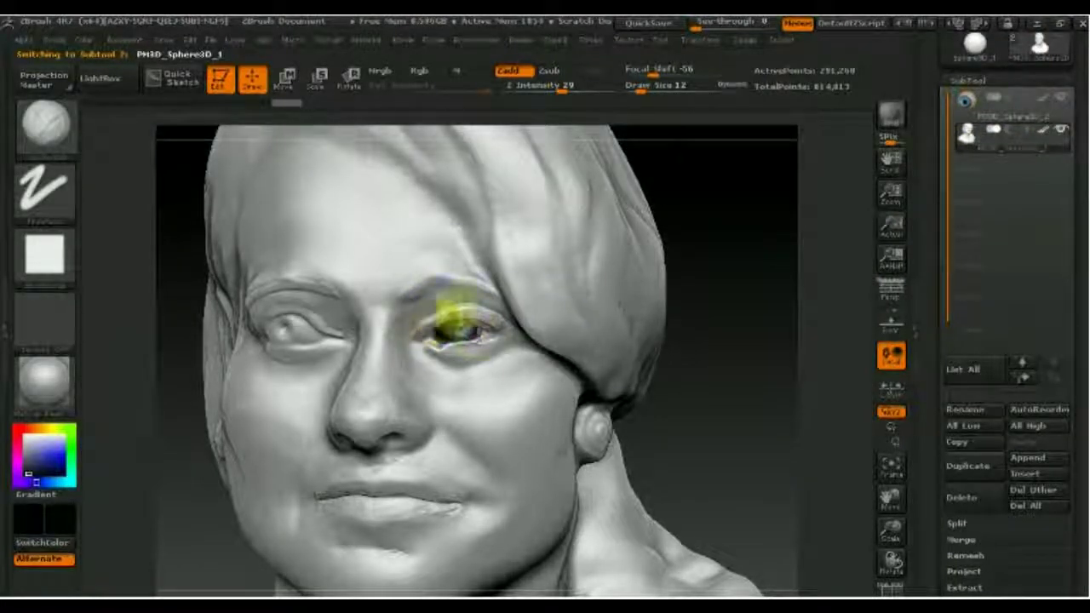
drag(426, 365, 487, 366)
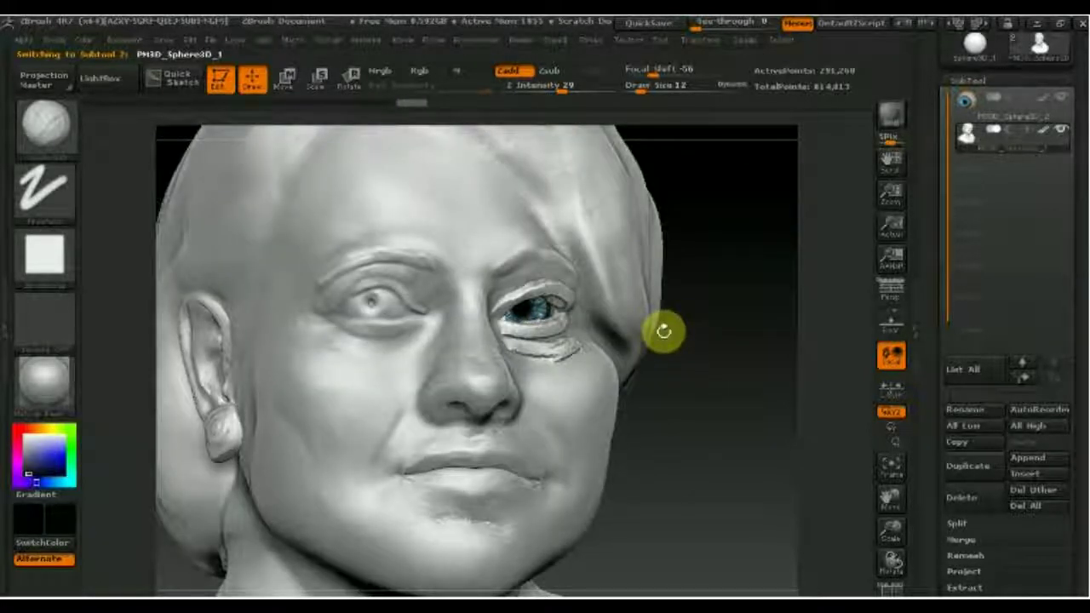
click(210, 40)
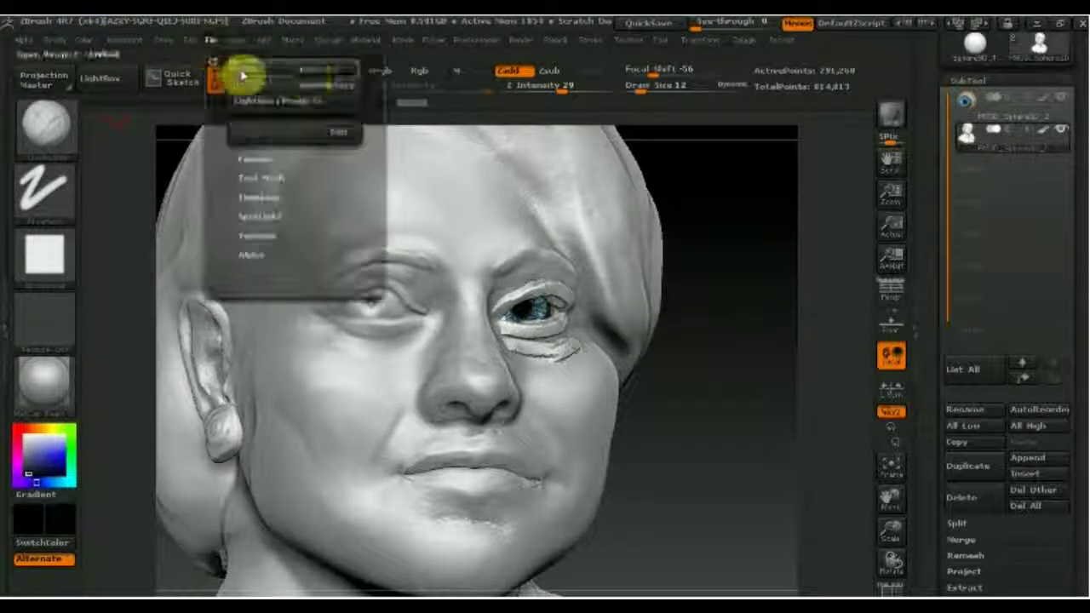
click(268, 75)
click(598, 367)
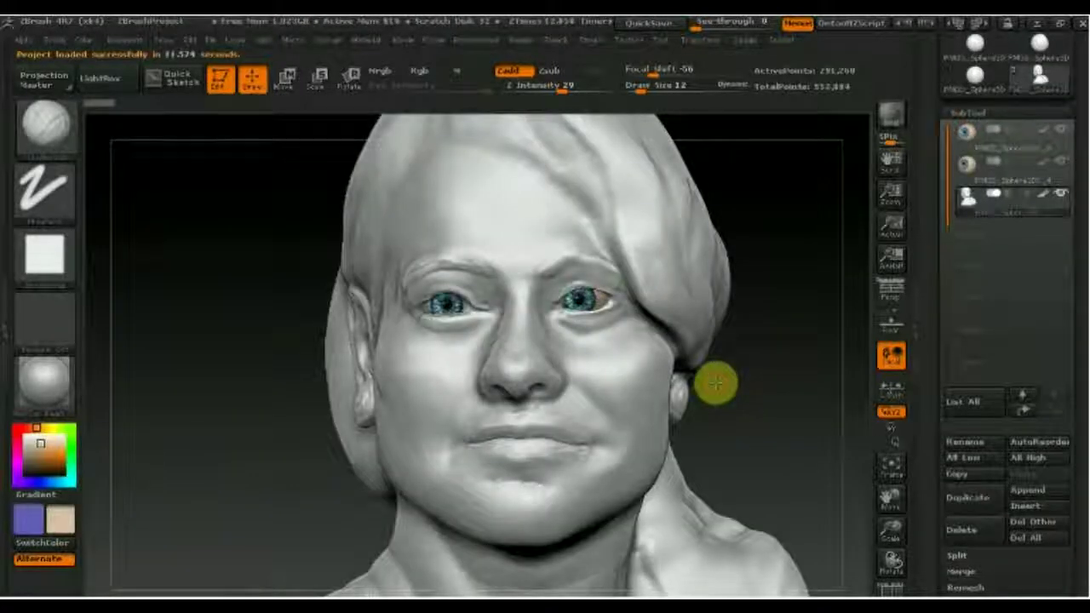
Choose the Move Topological brush at Draw Size 48 and turn the head to inspect both eyes.
drag(756, 398, 791, 389)
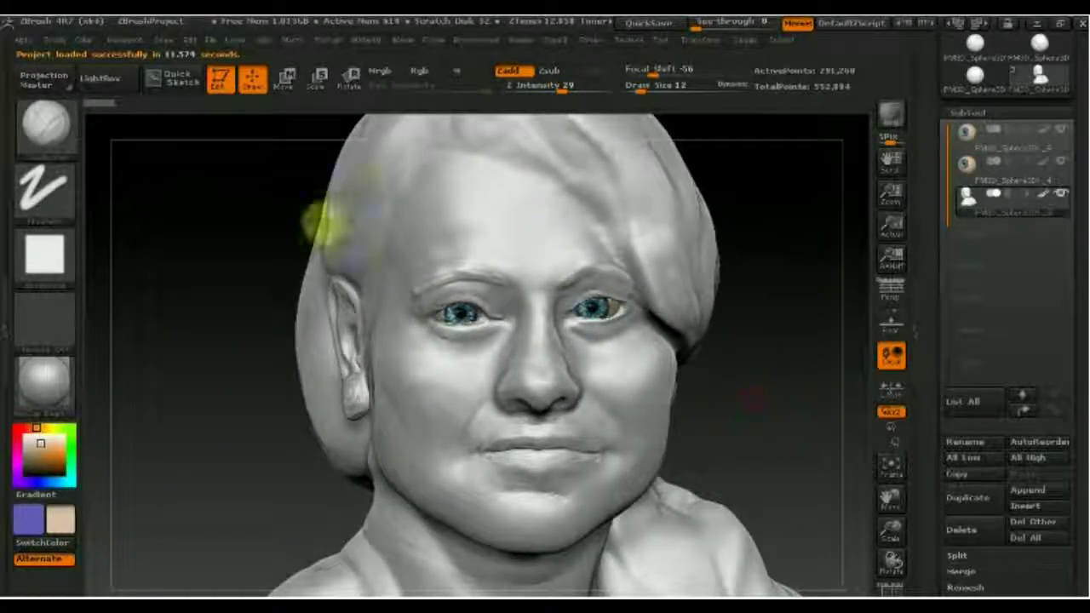
click(38, 119)
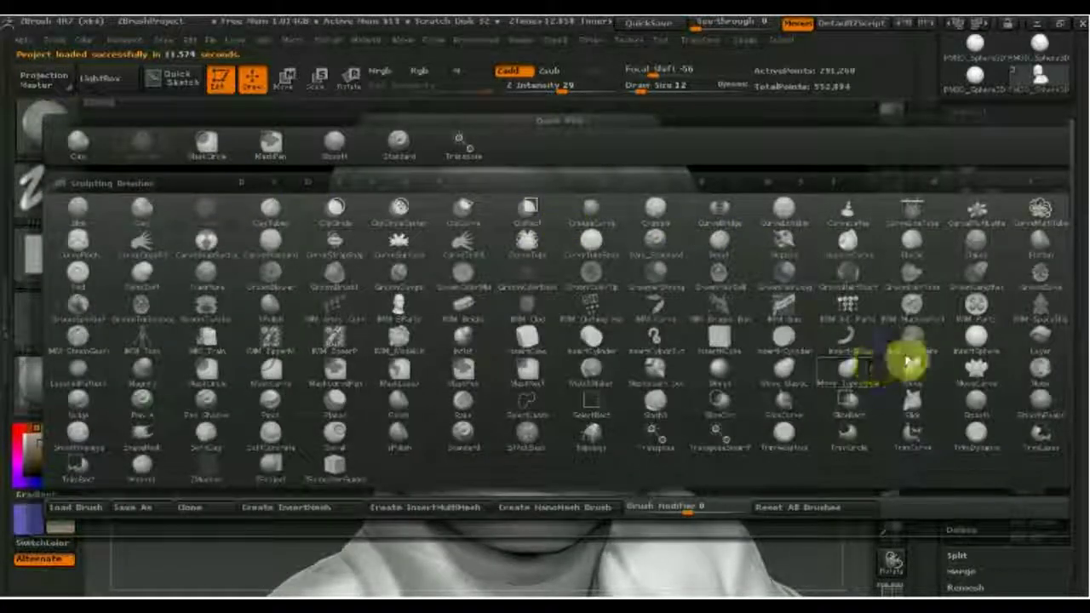
click(910, 366)
drag(645, 89, 654, 88)
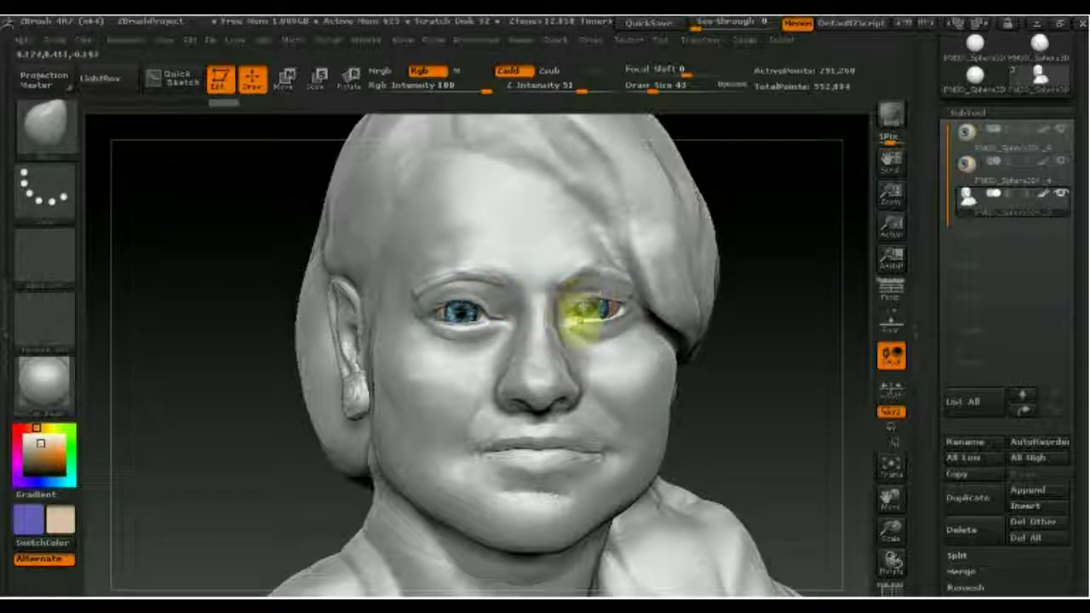
mouse_move(505, 353)
mouse_down()
mouse_move(517, 349)
mouse_move(500, 317)
mouse_up()
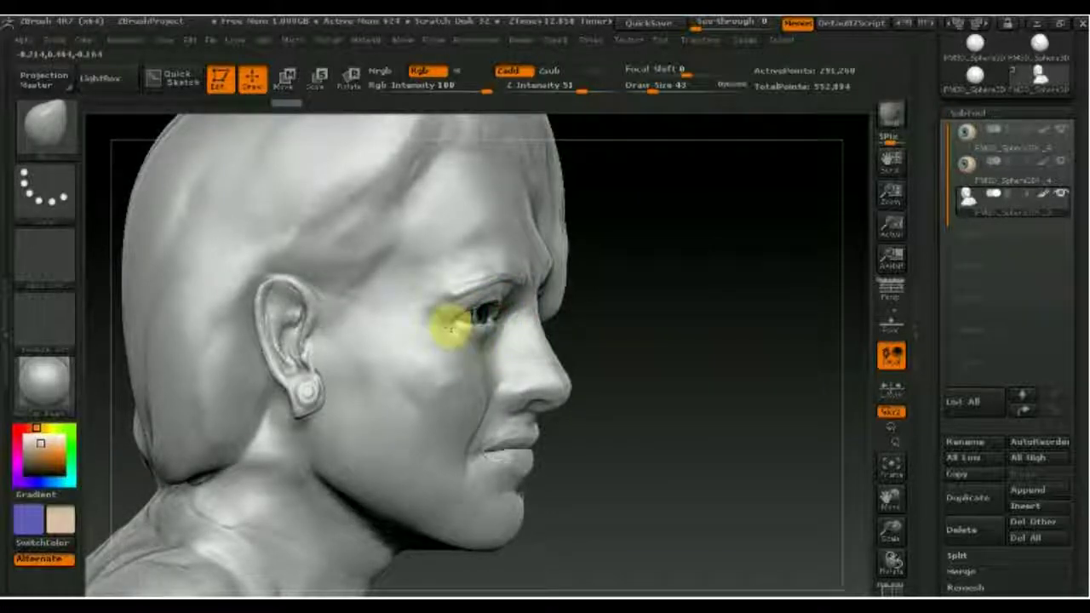
mouse_move(449, 324)
mouse_down()
mouse_move(377, 320)
mouse_move(644, 316)
mouse_move(576, 377)
mouse_move(608, 312)
mouse_move(661, 253)
mouse_move(627, 316)
mouse_move(600, 313)
mouse_up()
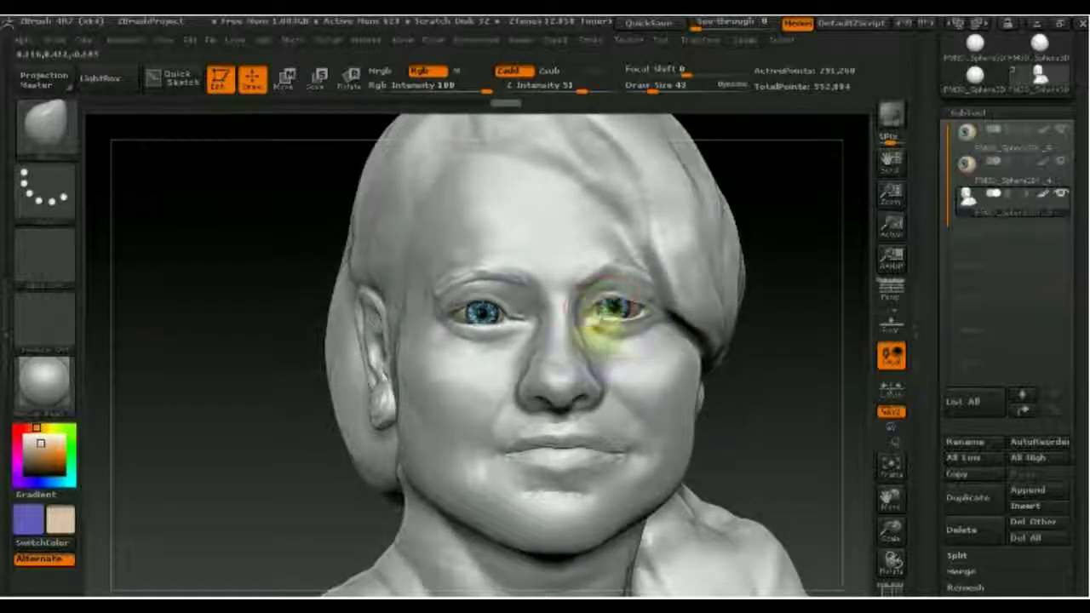